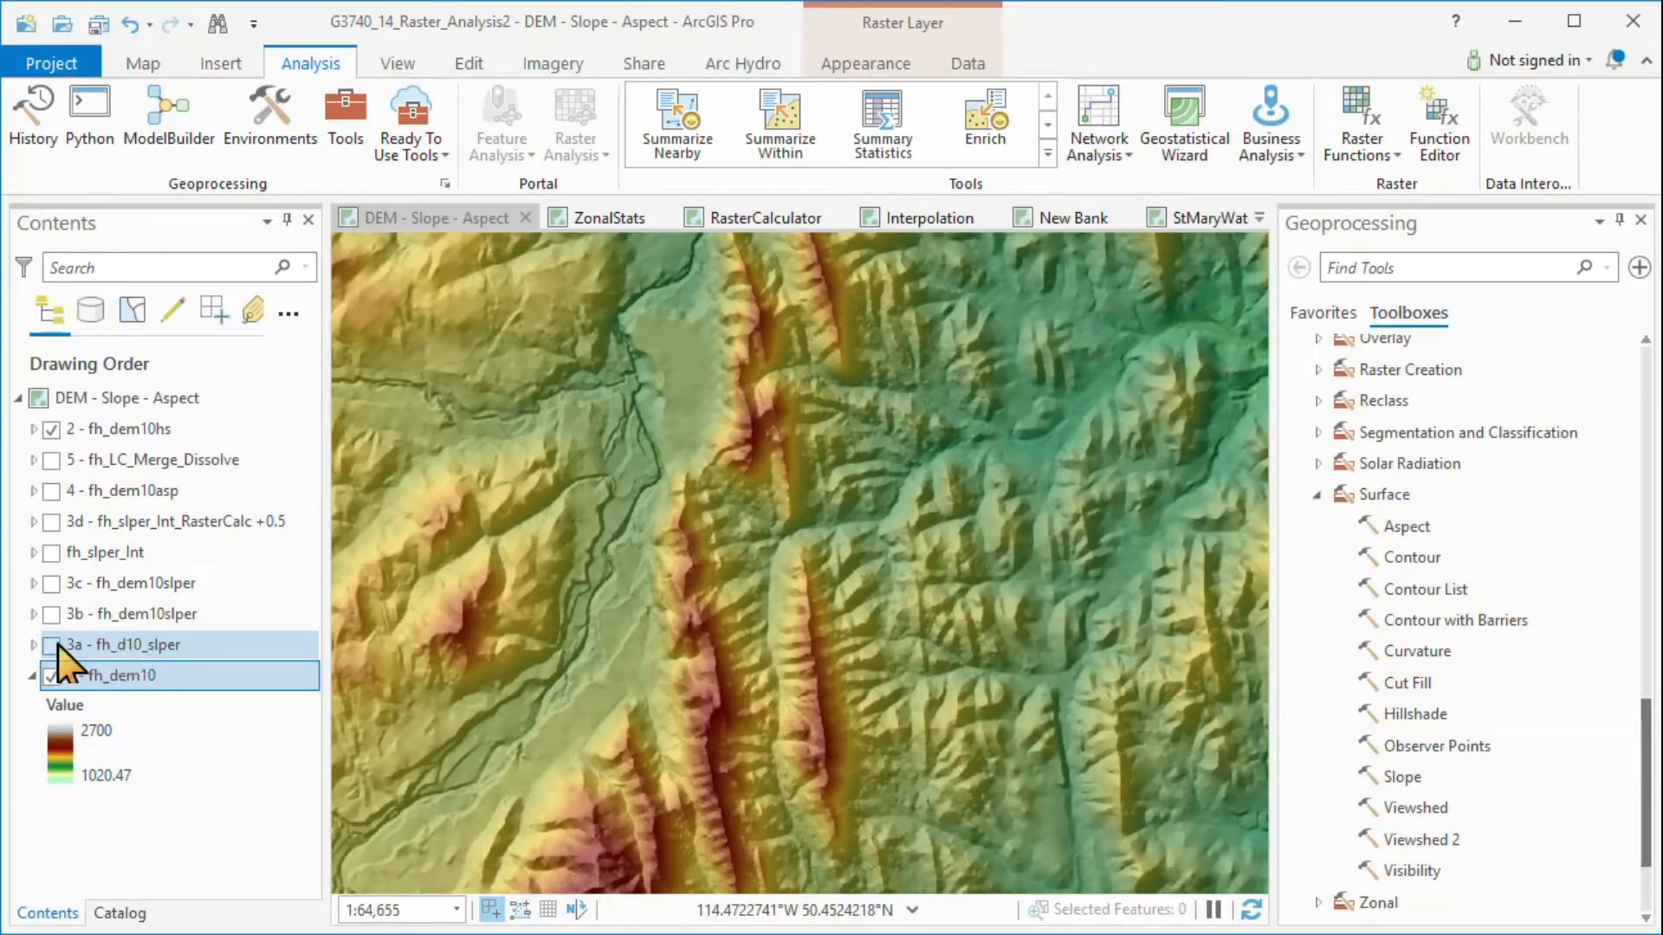
- Show the 3a - fh_d10_slper slope layer and compare it with and without the 2 - fh_dem10hs hillshade
click(51, 645)
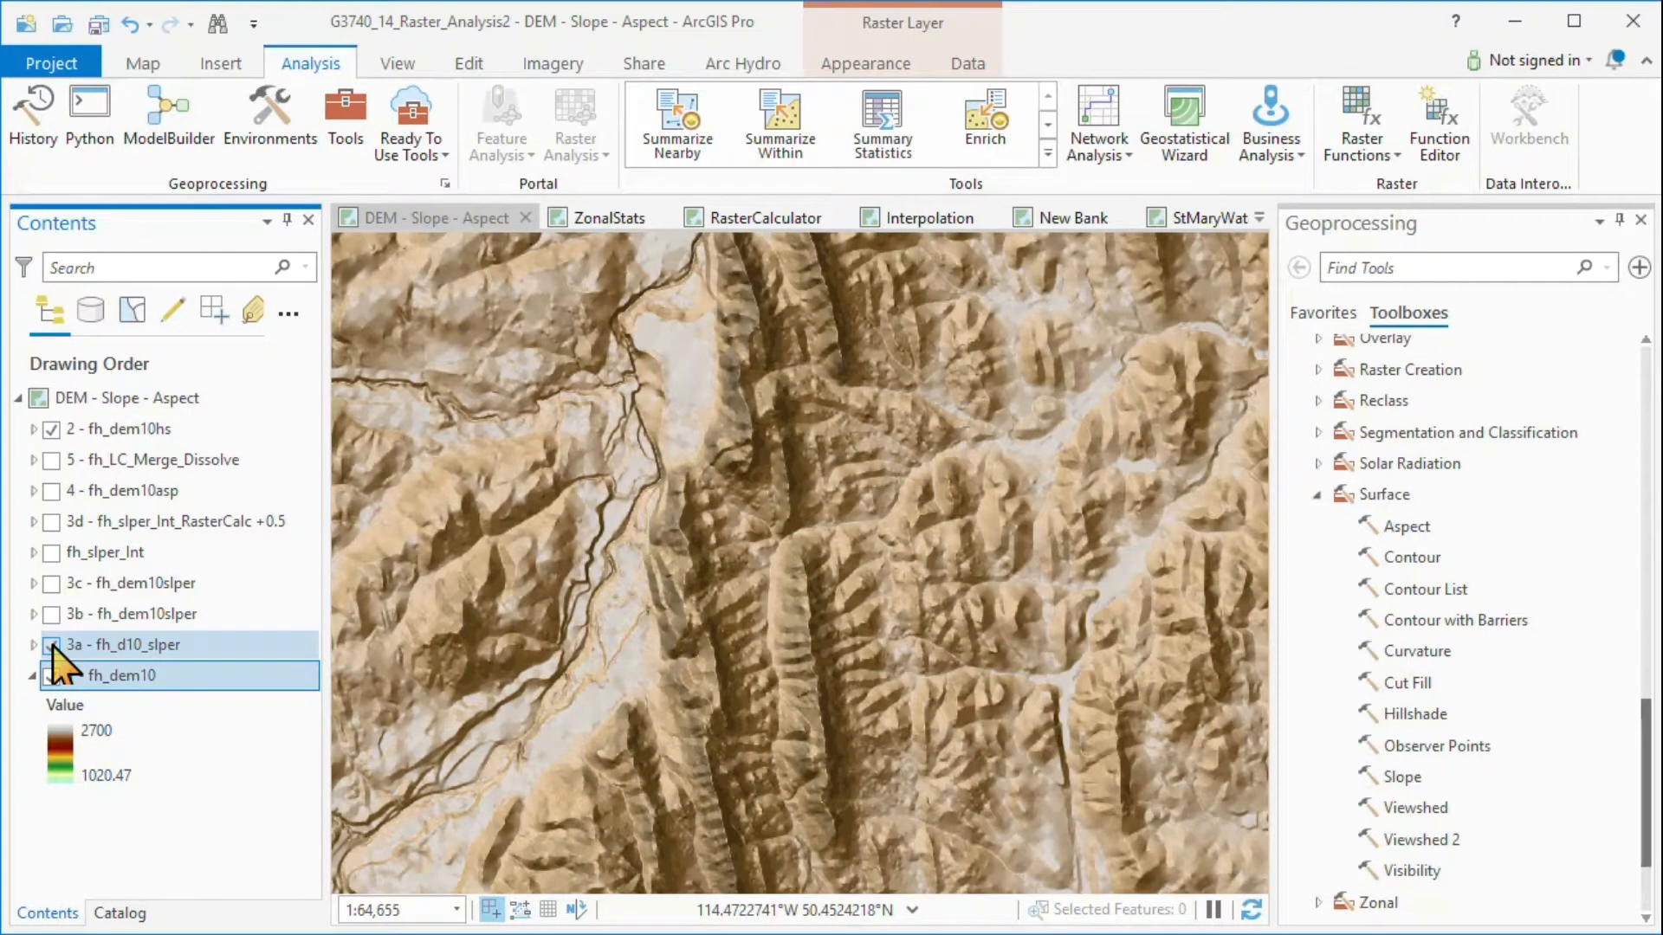
click(51, 428)
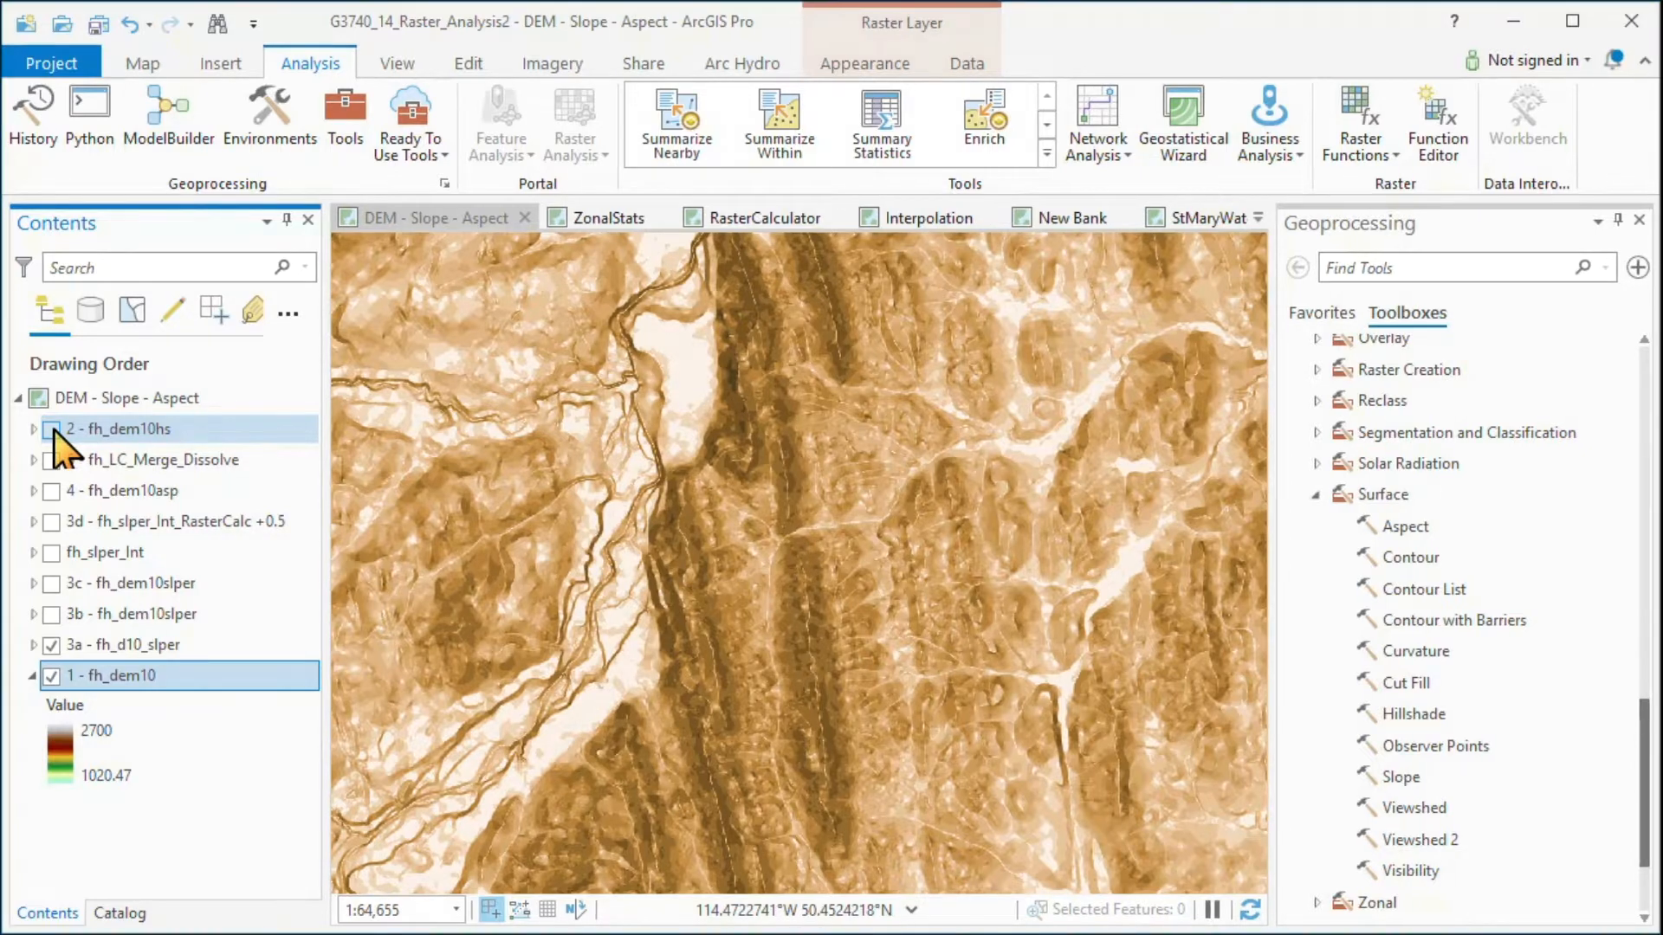
click(53, 428)
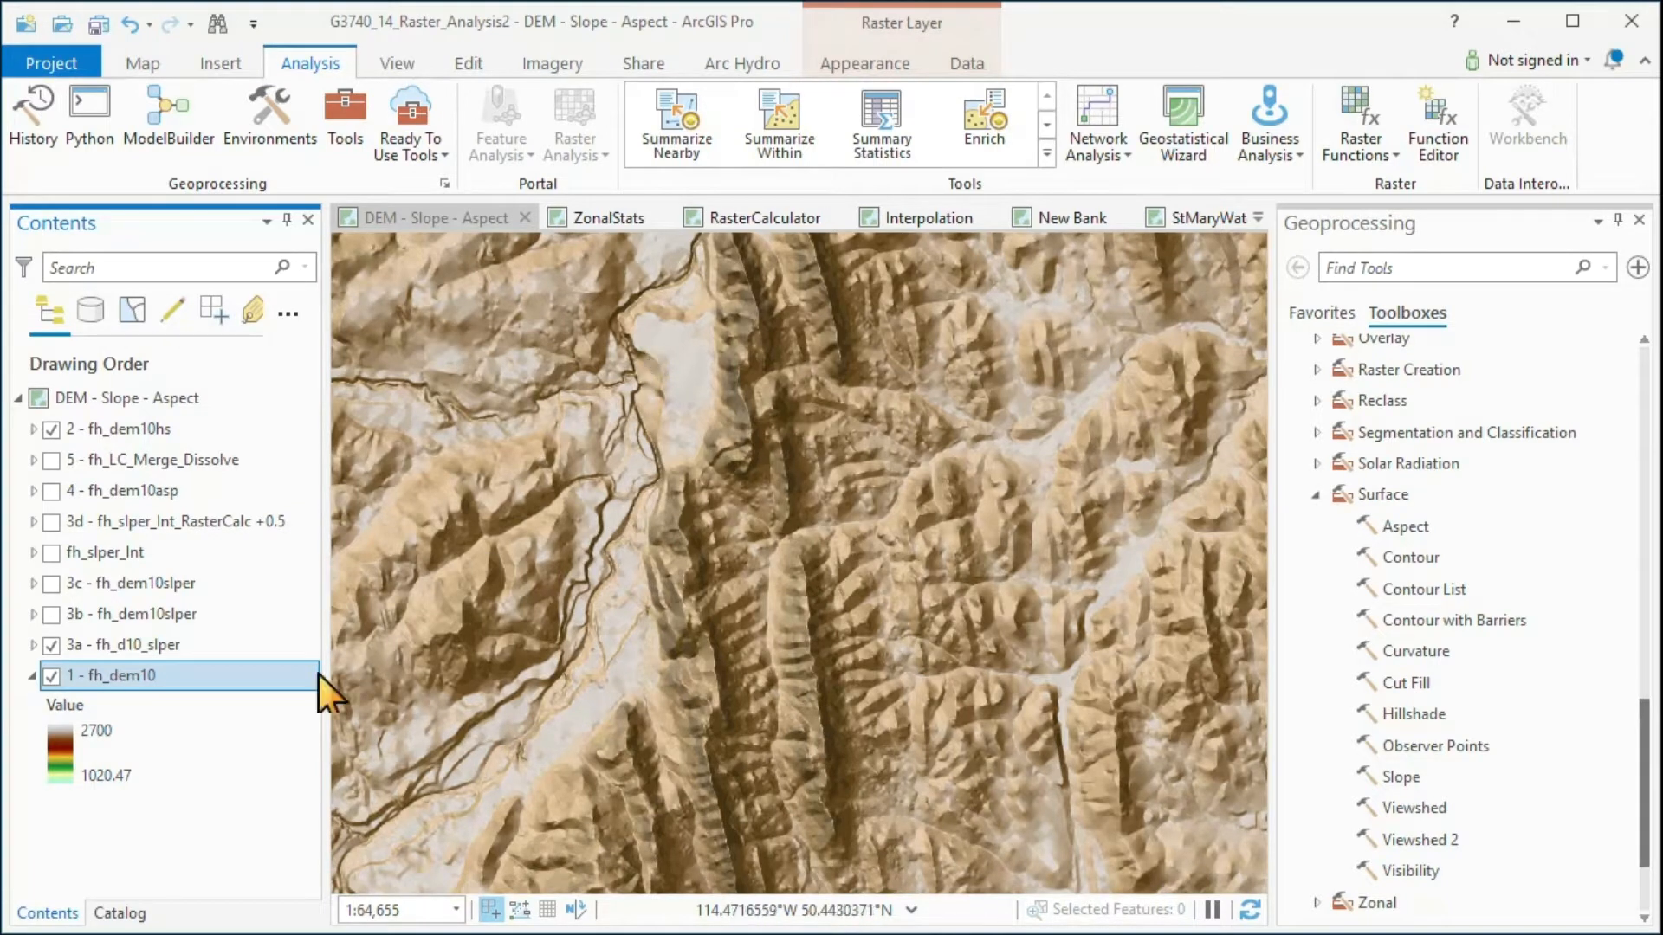
- Review the slope class ranges in the legend of the 3a - fh_d10_slper layer
click(32, 644)
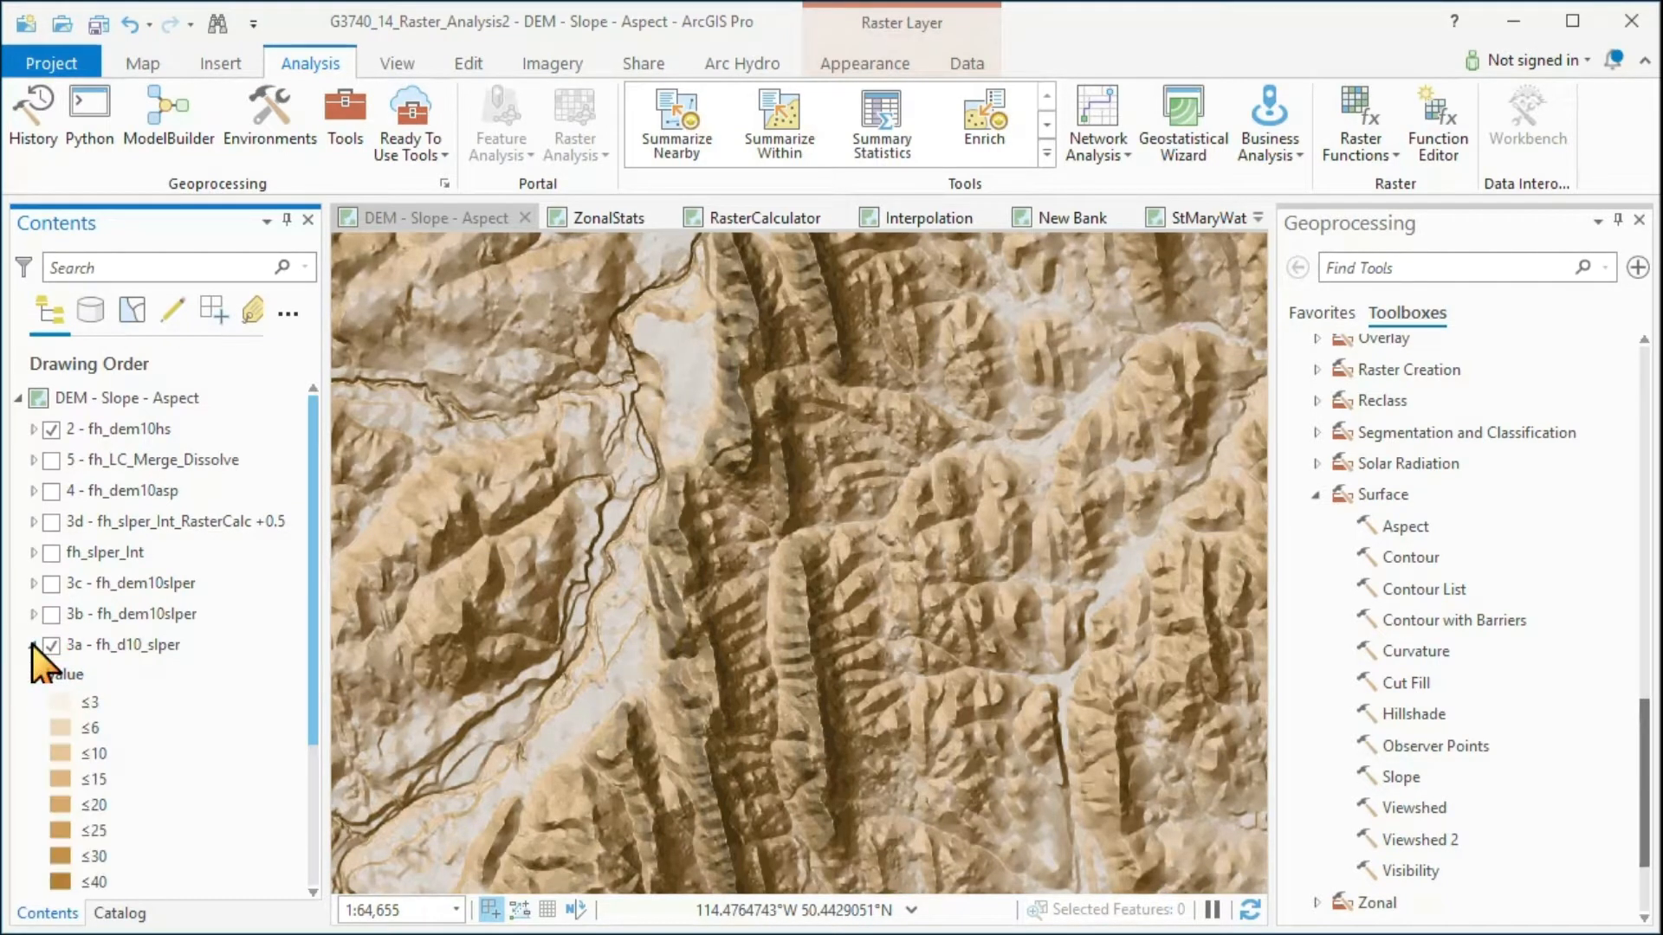
mouse_move(316, 610)
mouse_down()
mouse_move(317, 715)
mouse_move(318, 606)
mouse_up()
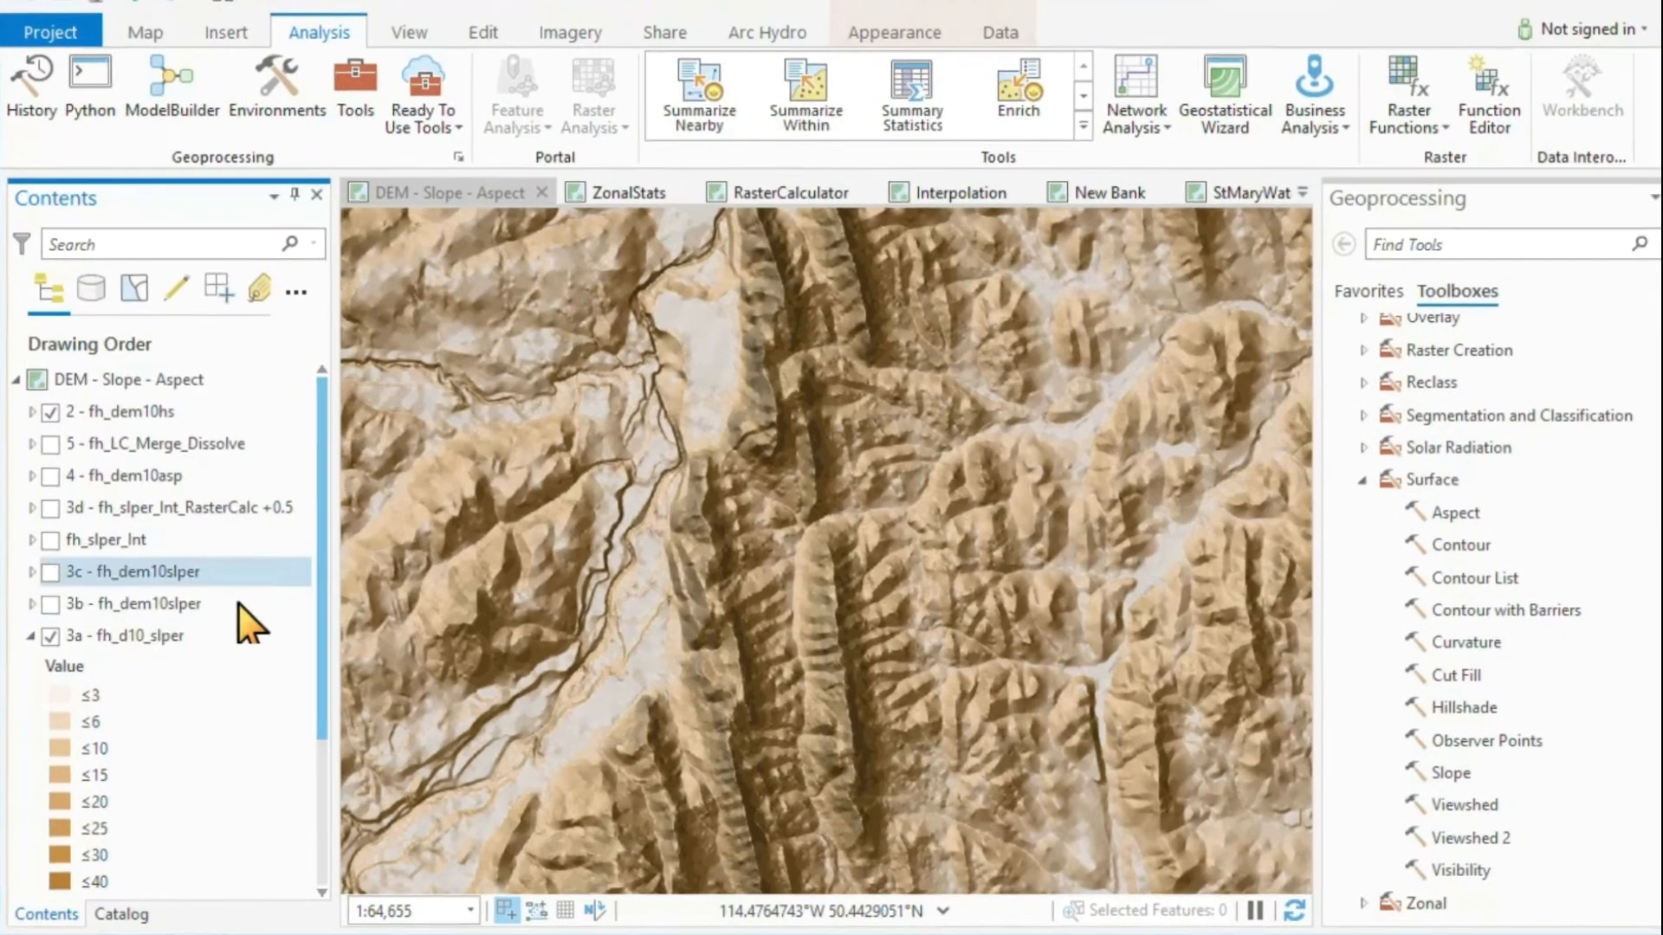
click(167, 635)
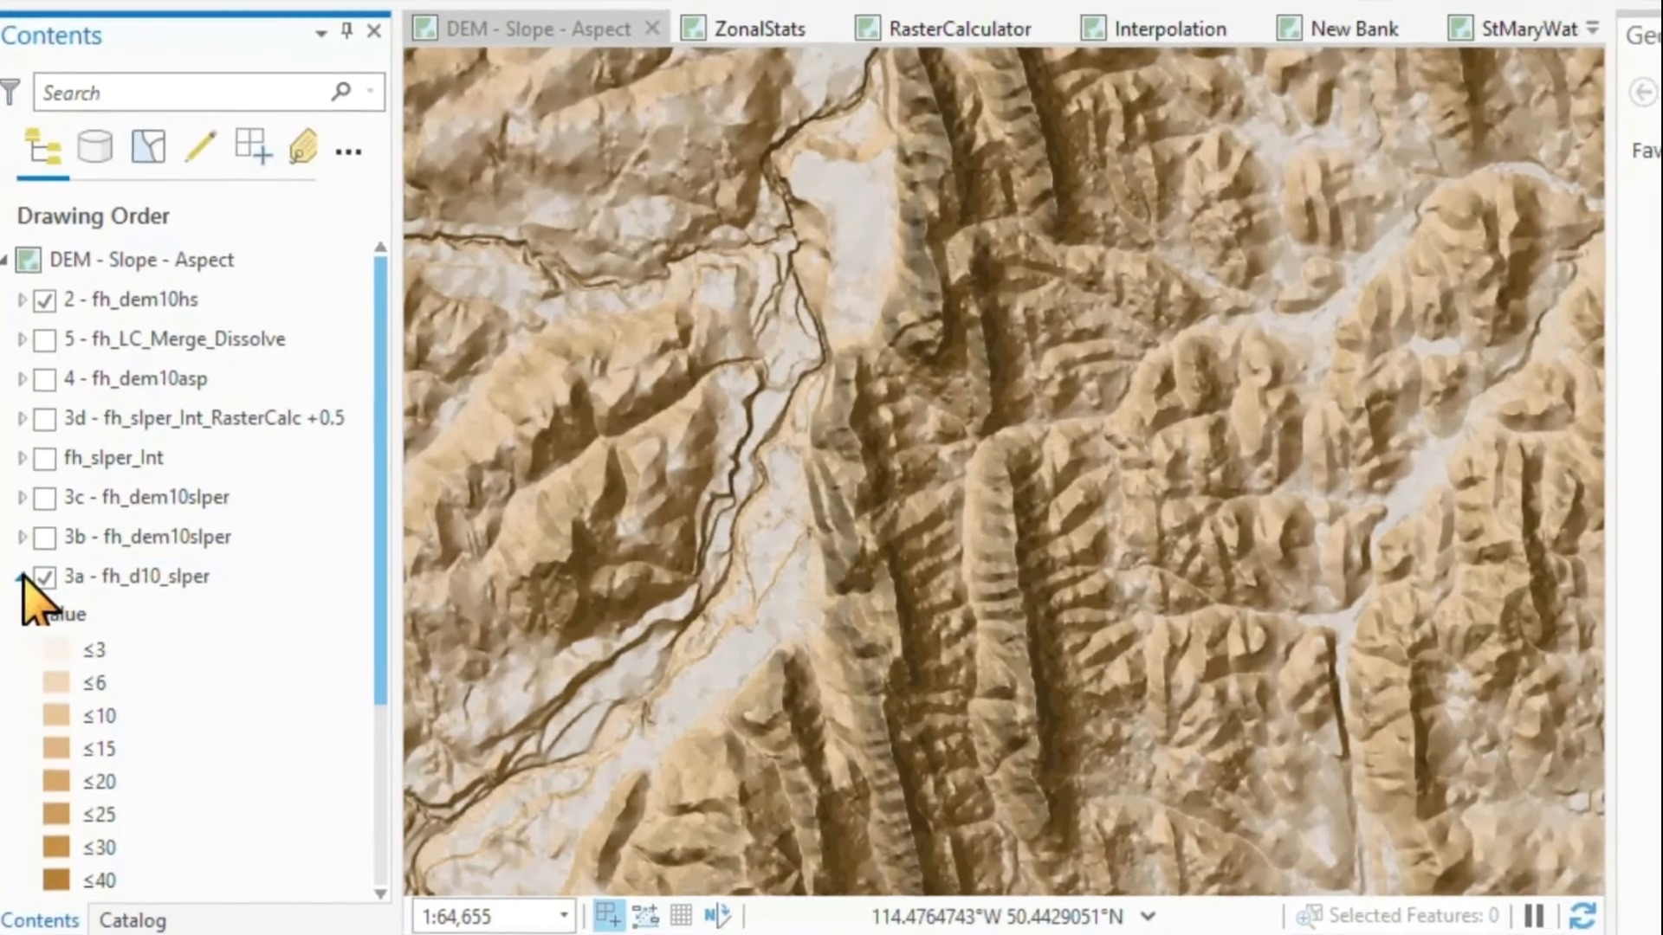
click(24, 596)
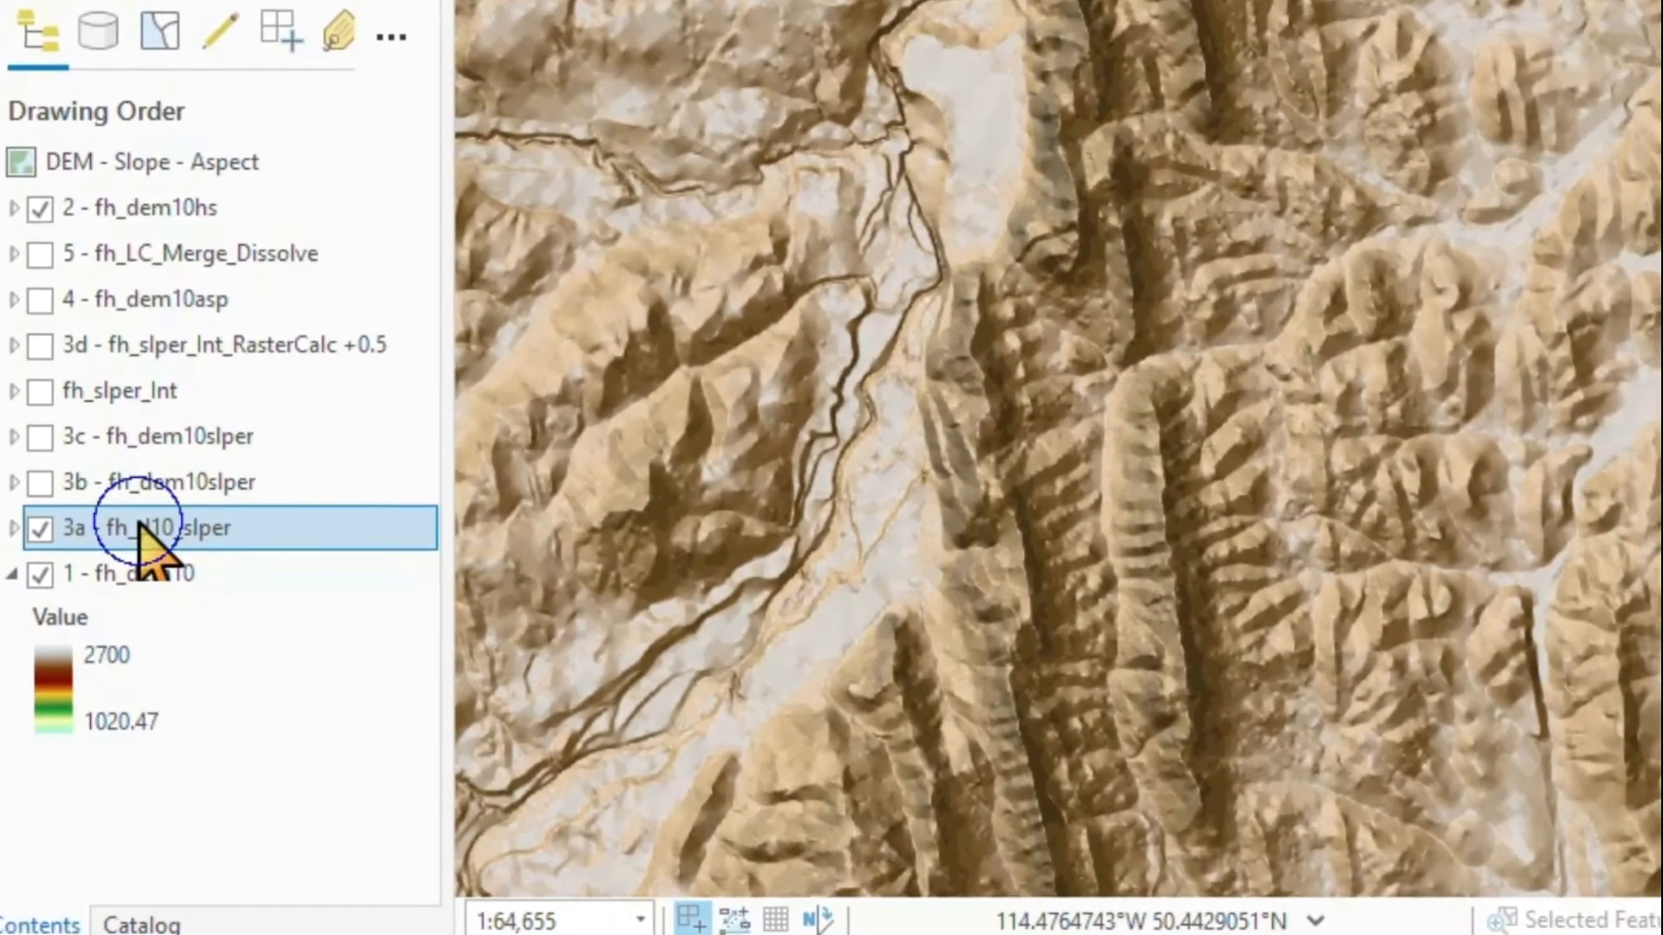
- Apply the Slope color scheme to the 3a - fh_d10_slper layer and review its recolored legend
right_click(140, 555)
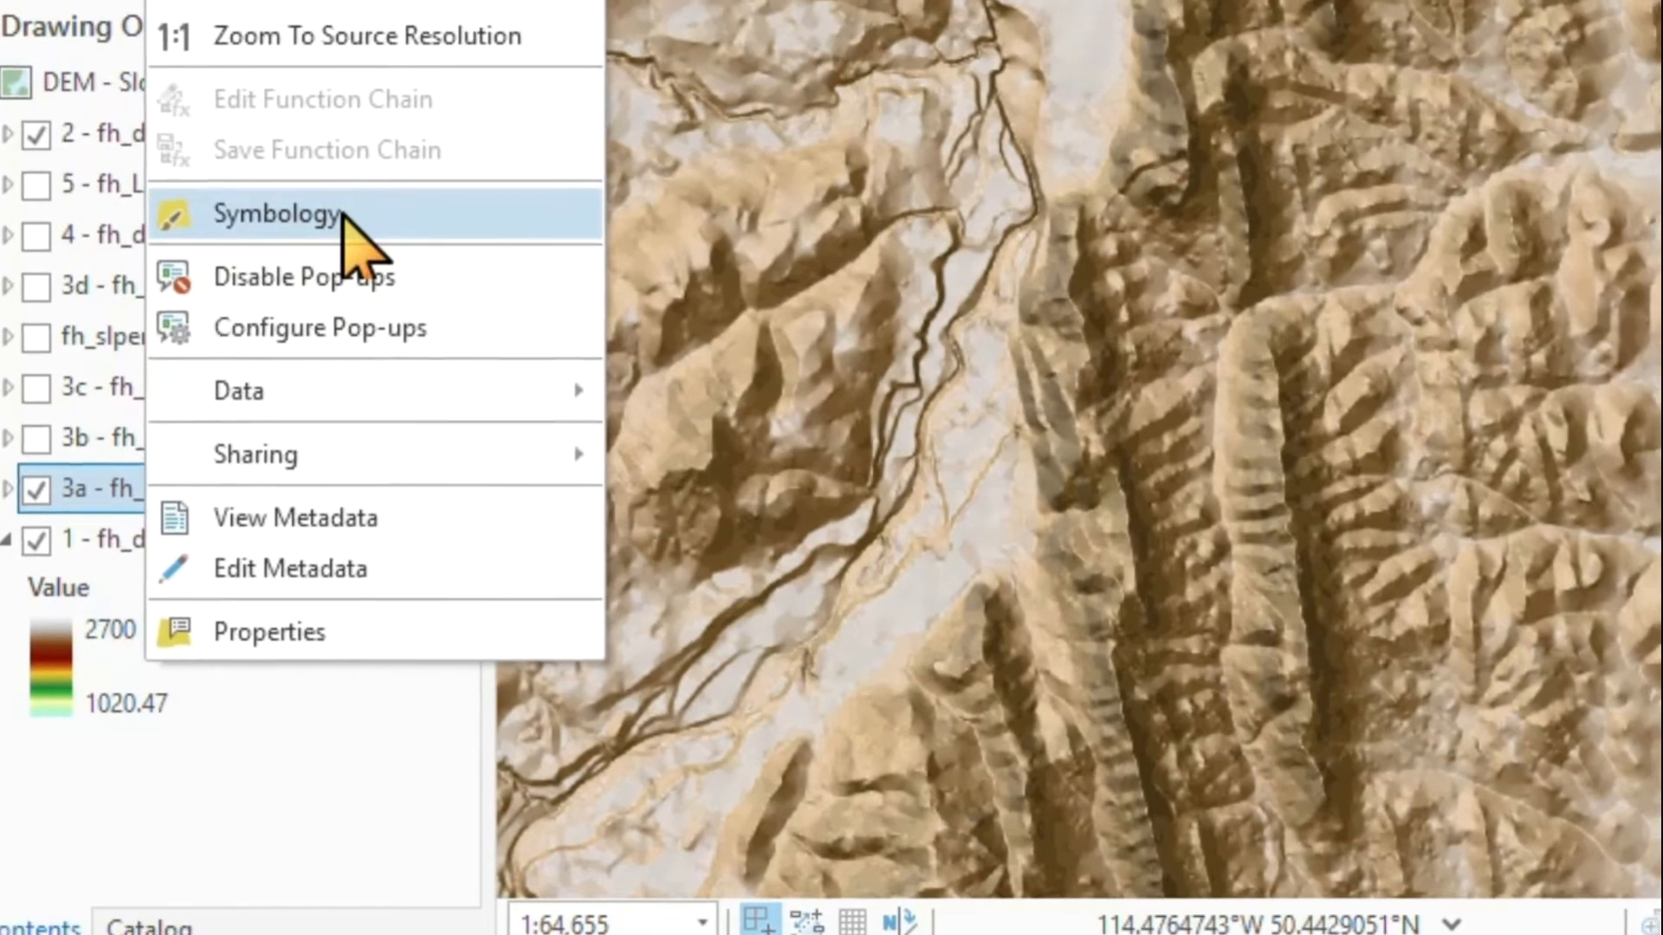
click(329, 264)
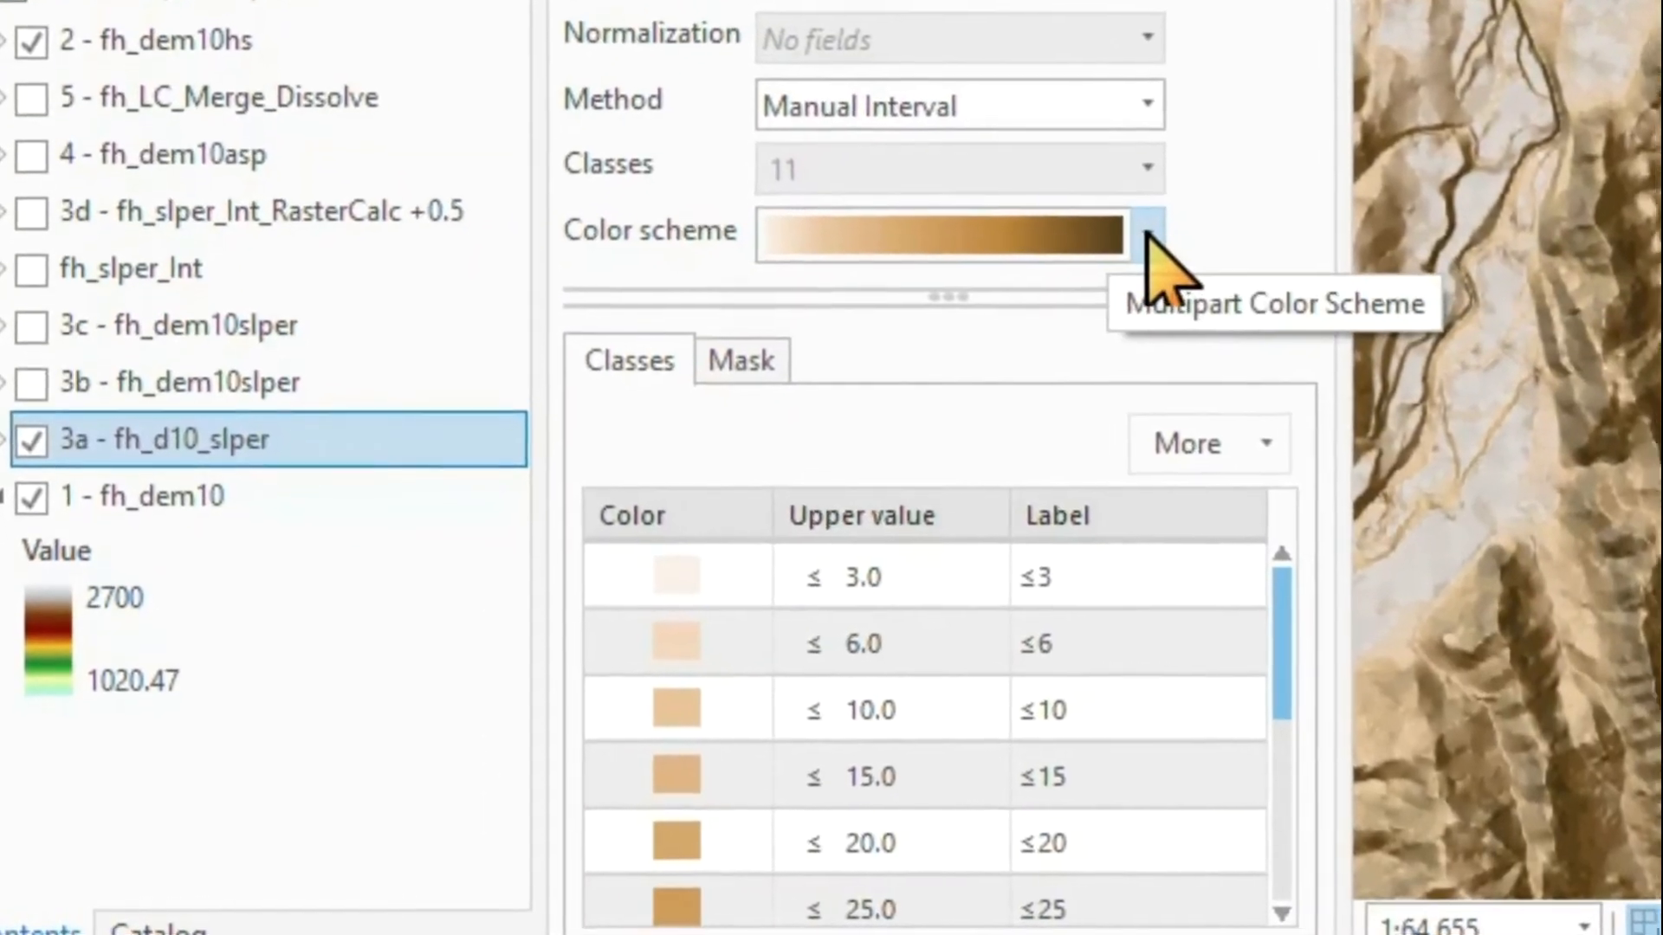
click(1149, 236)
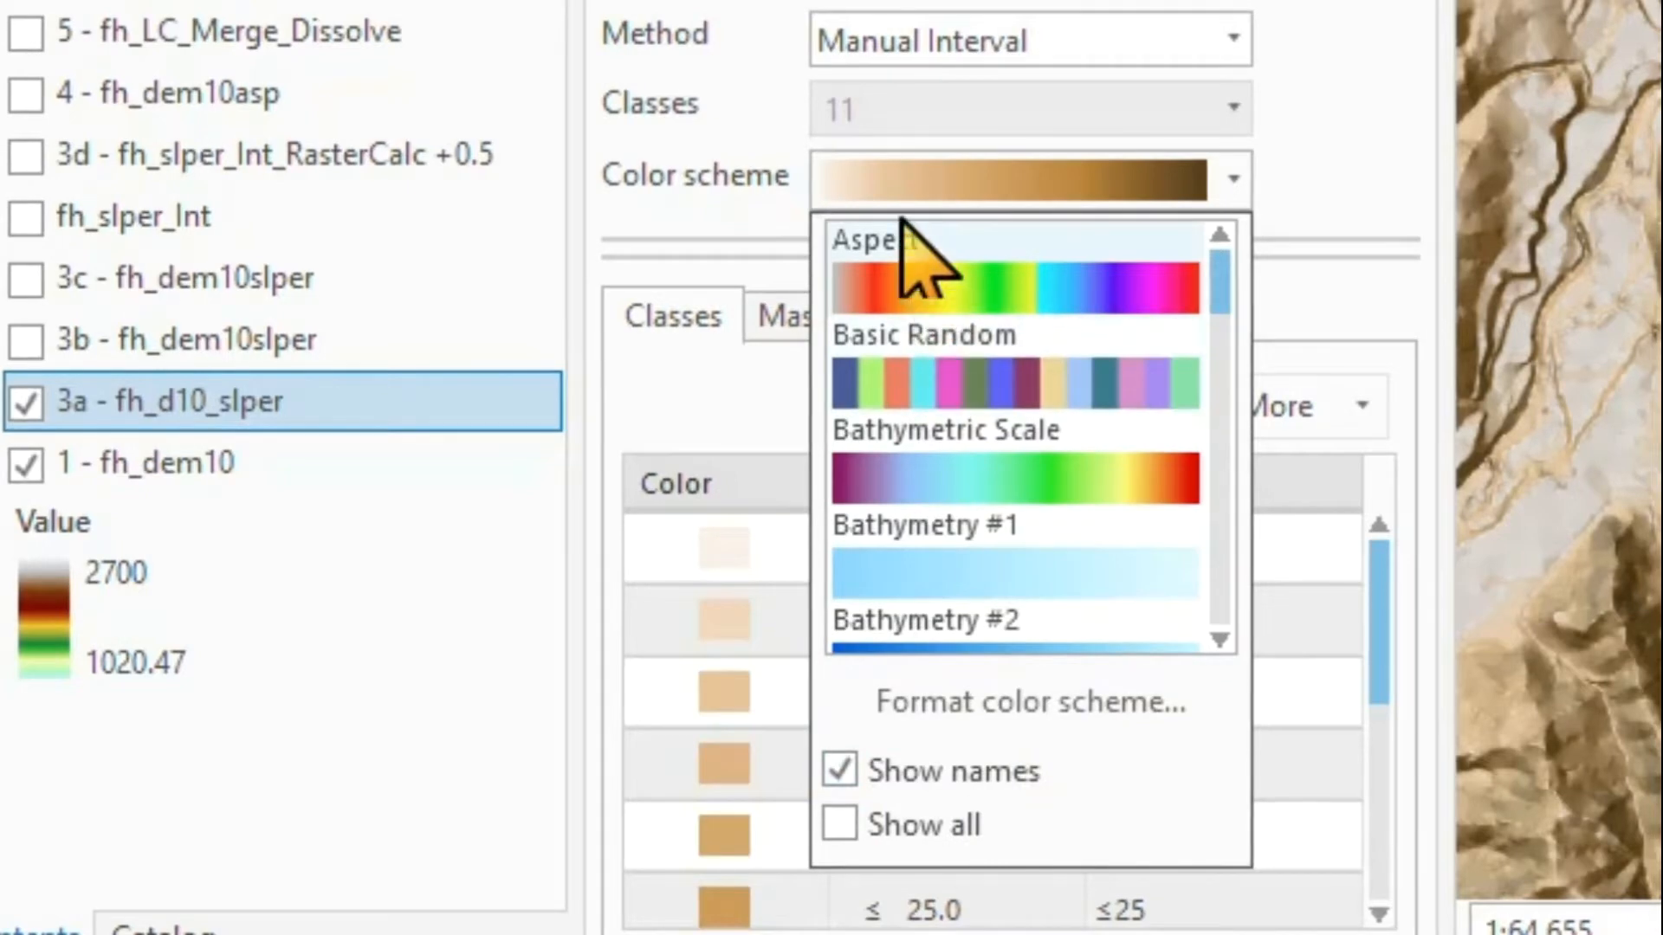
drag(1230, 260, 1220, 434)
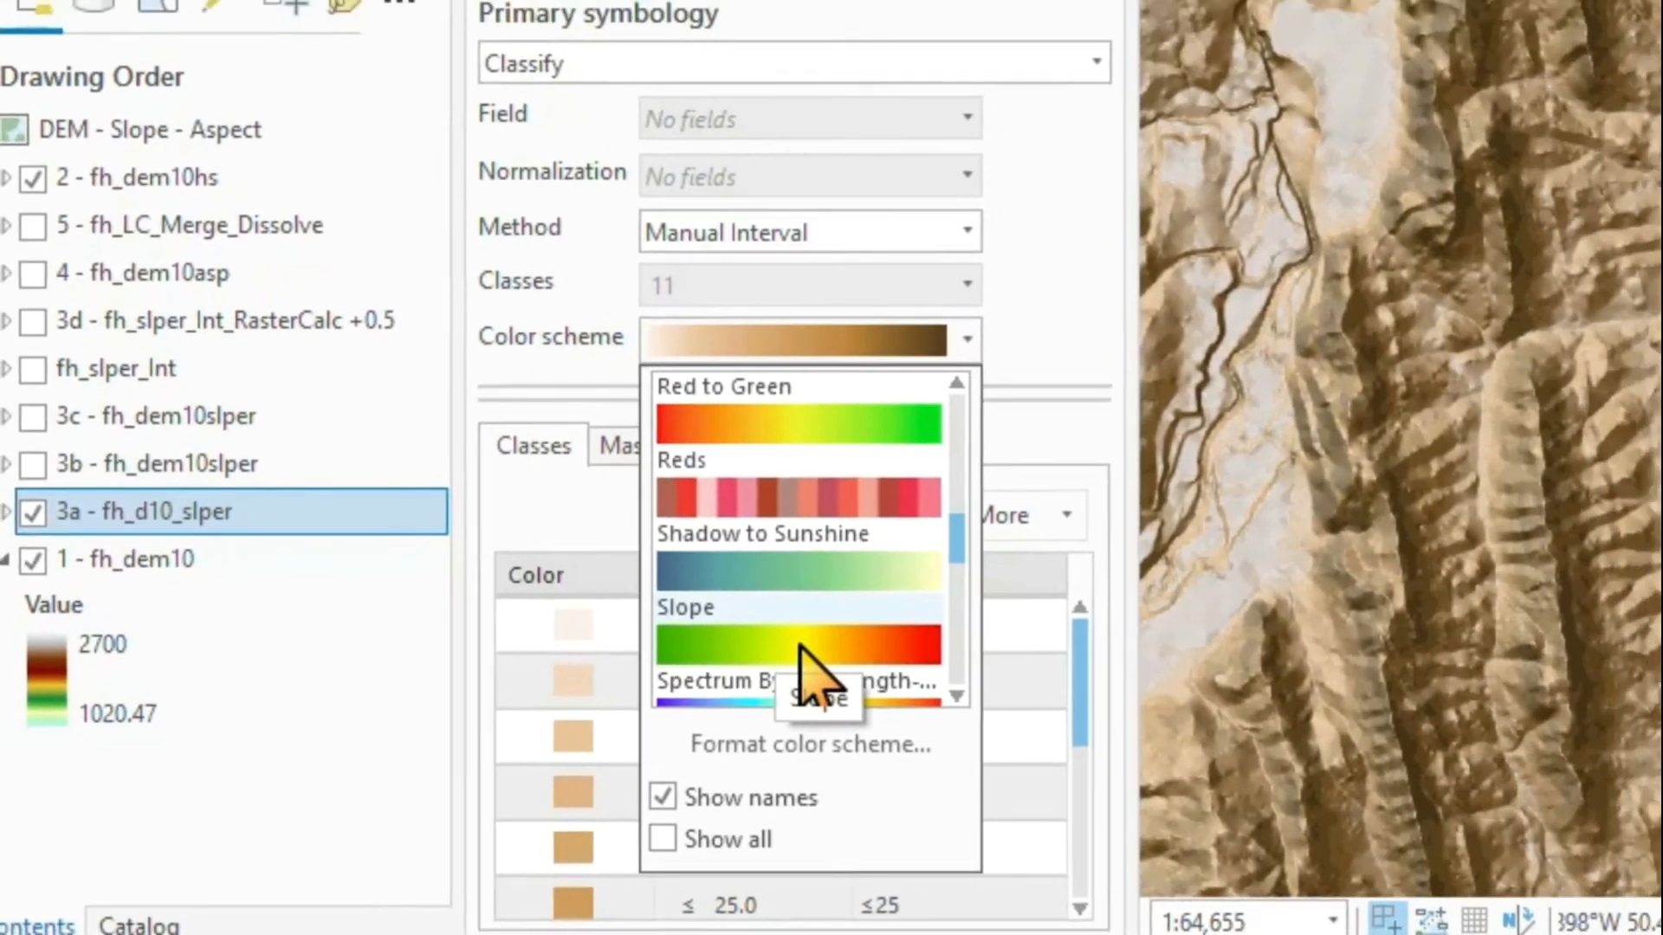
click(935, 589)
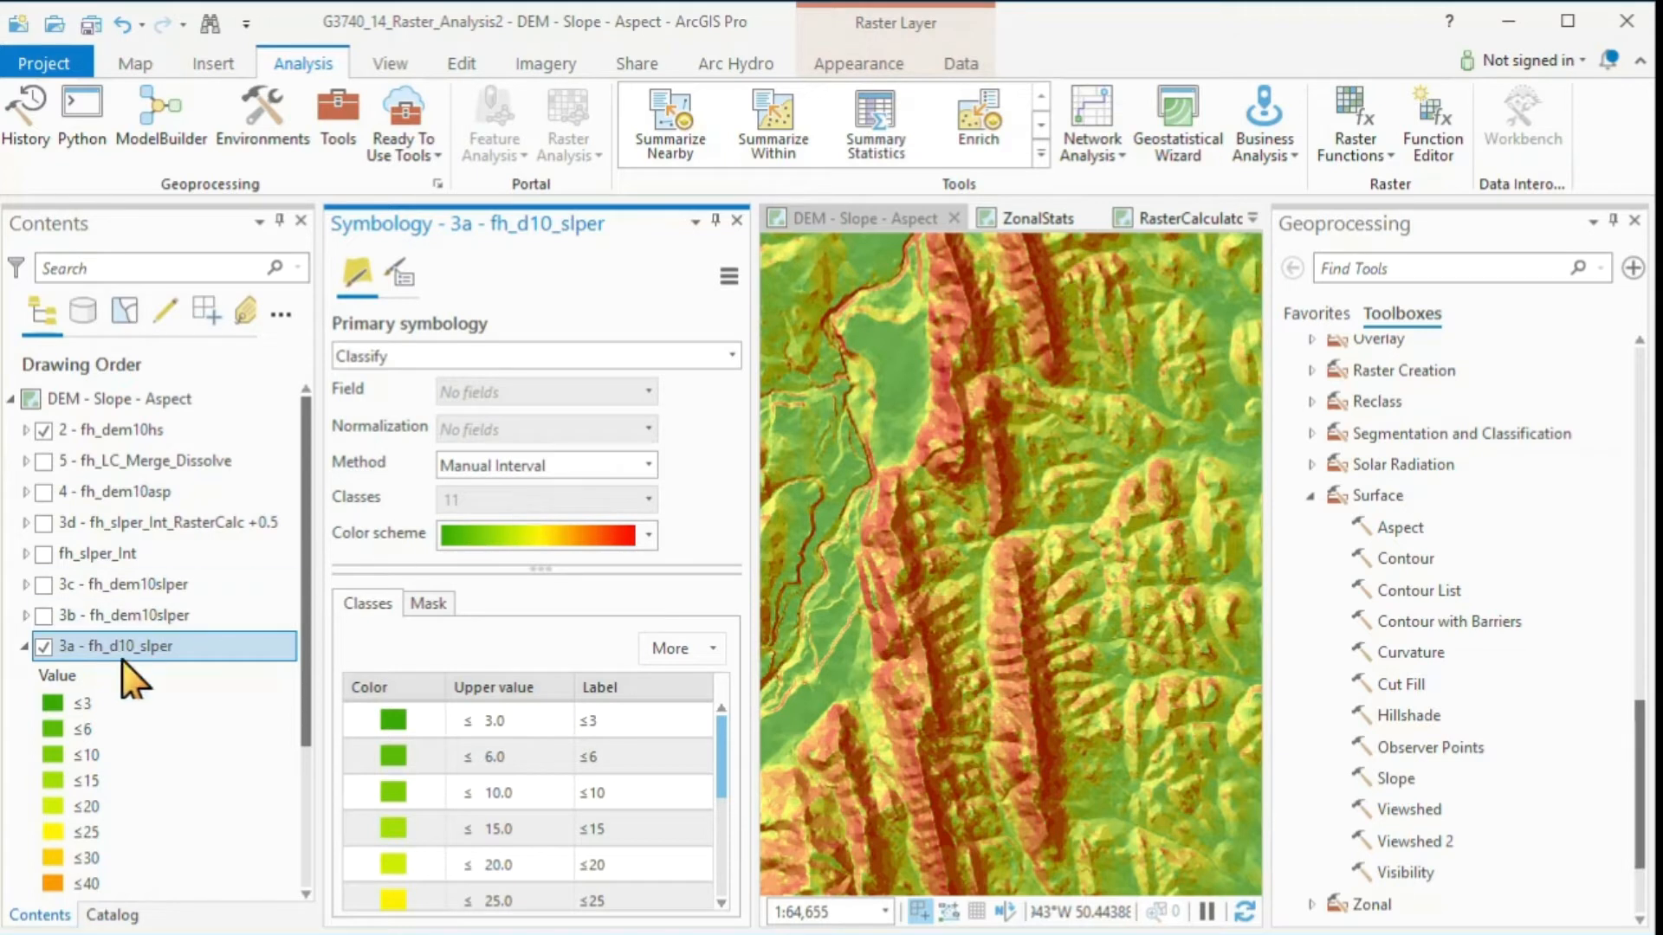
click(24, 647)
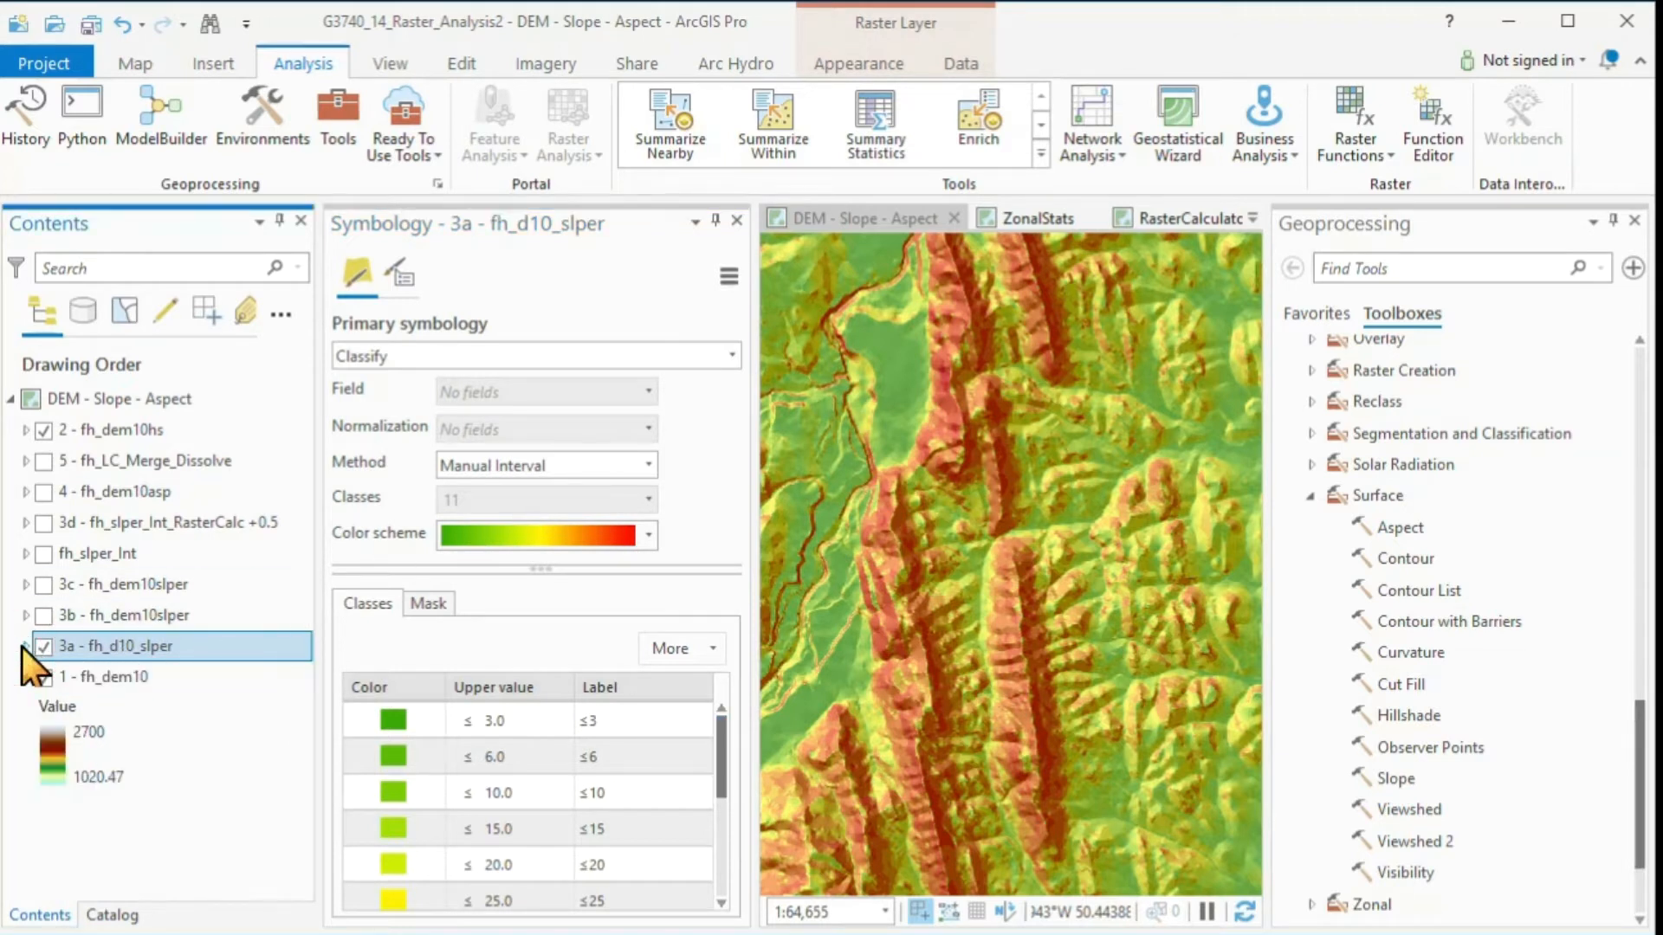
click(24, 646)
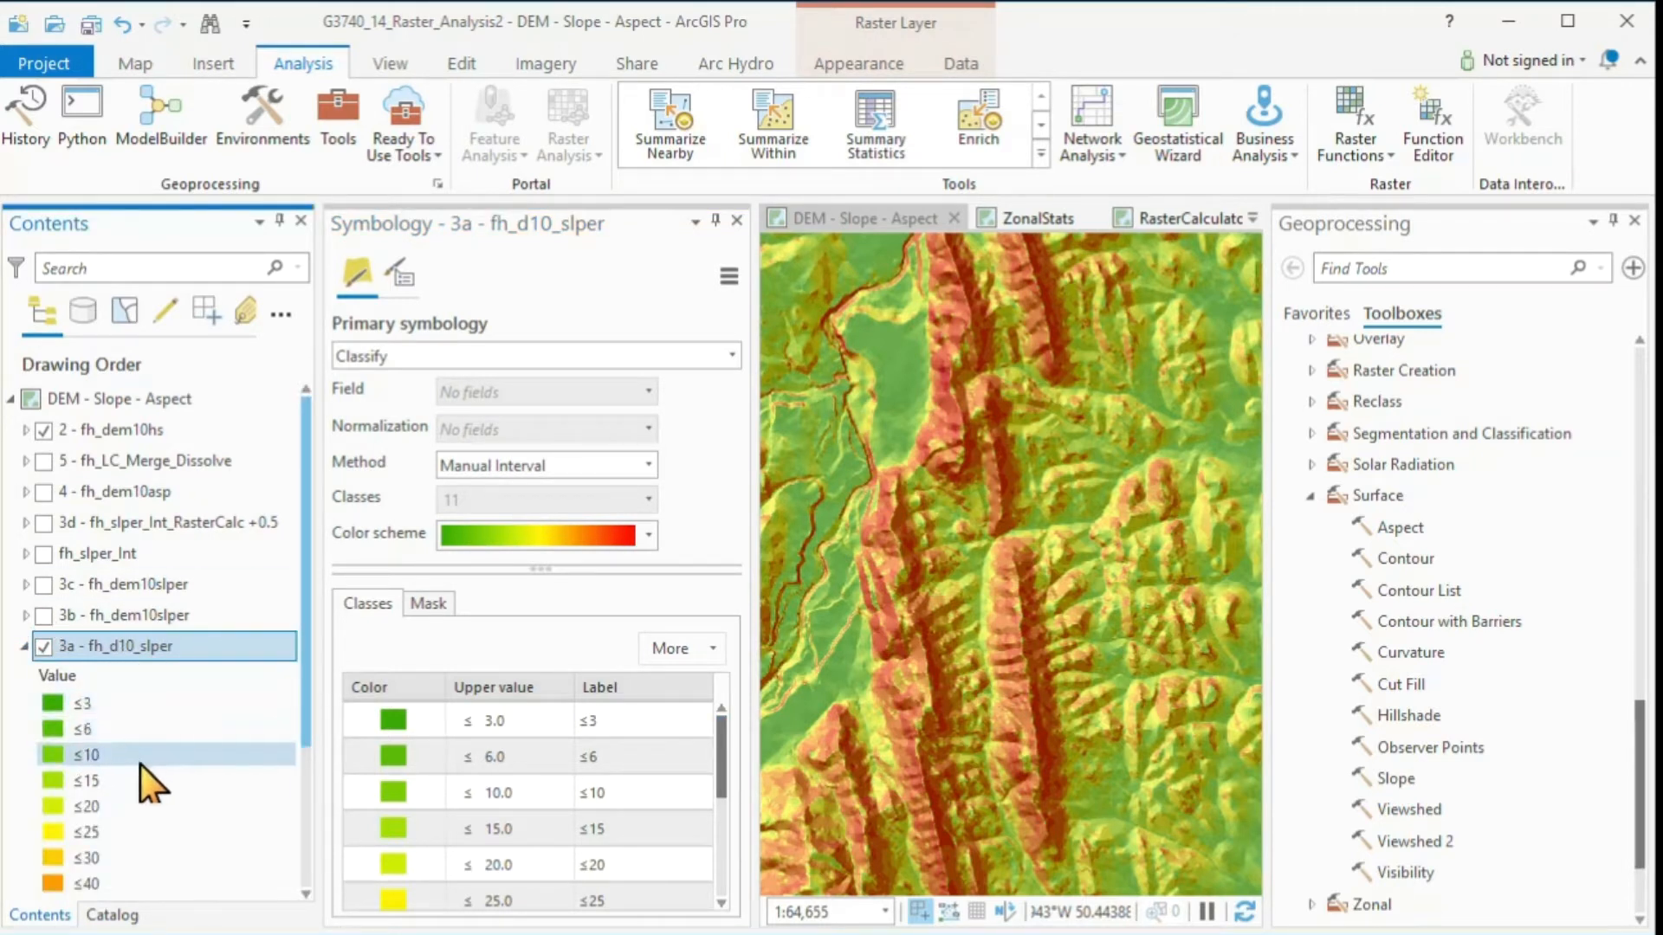
click(25, 646)
- Display 3b - fh_dem10slper in place of 3a - fh_d10_slper and inspect its class breaks and legend
click(43, 615)
click(43, 646)
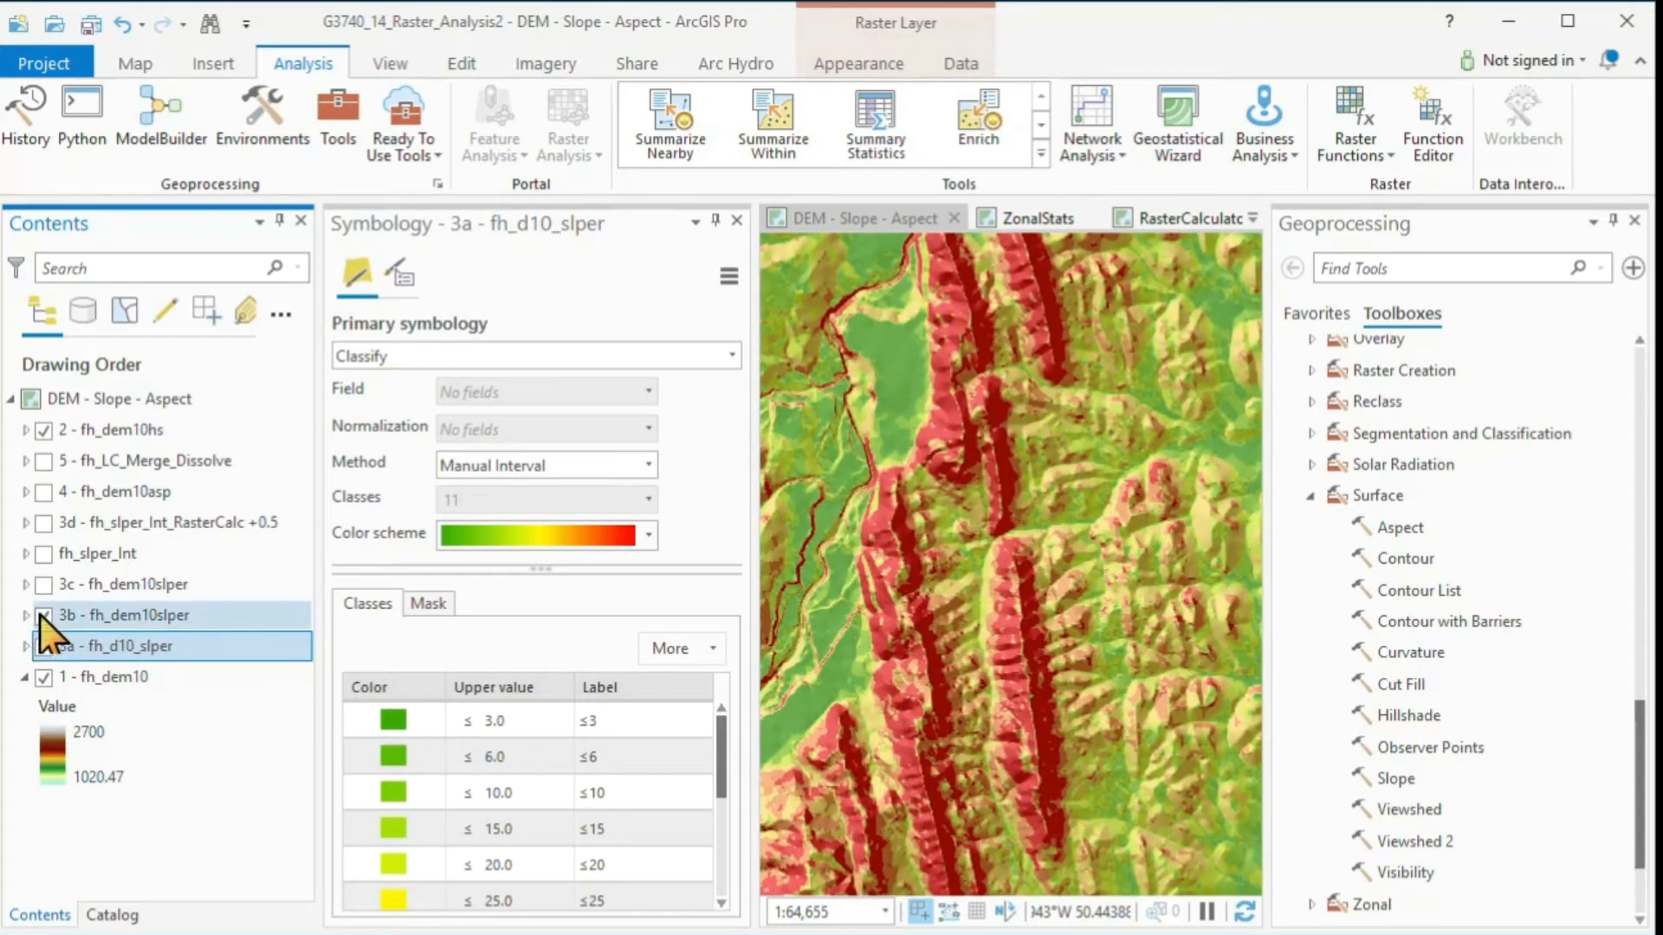
click(130, 617)
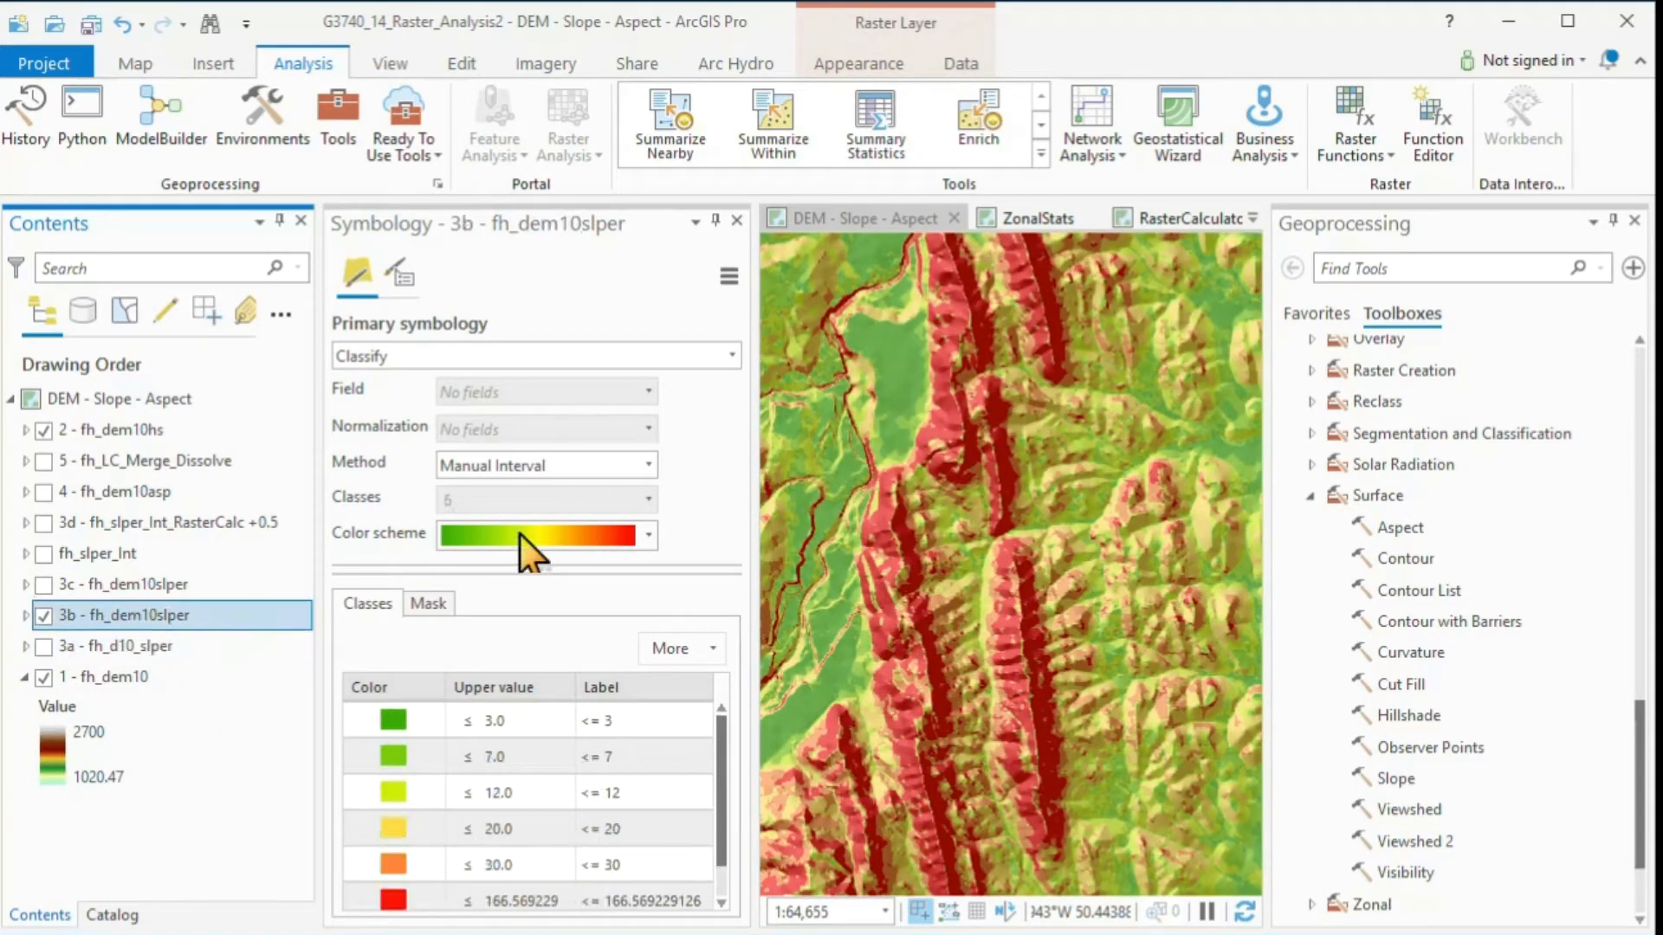
click(390, 733)
click(439, 903)
click(25, 615)
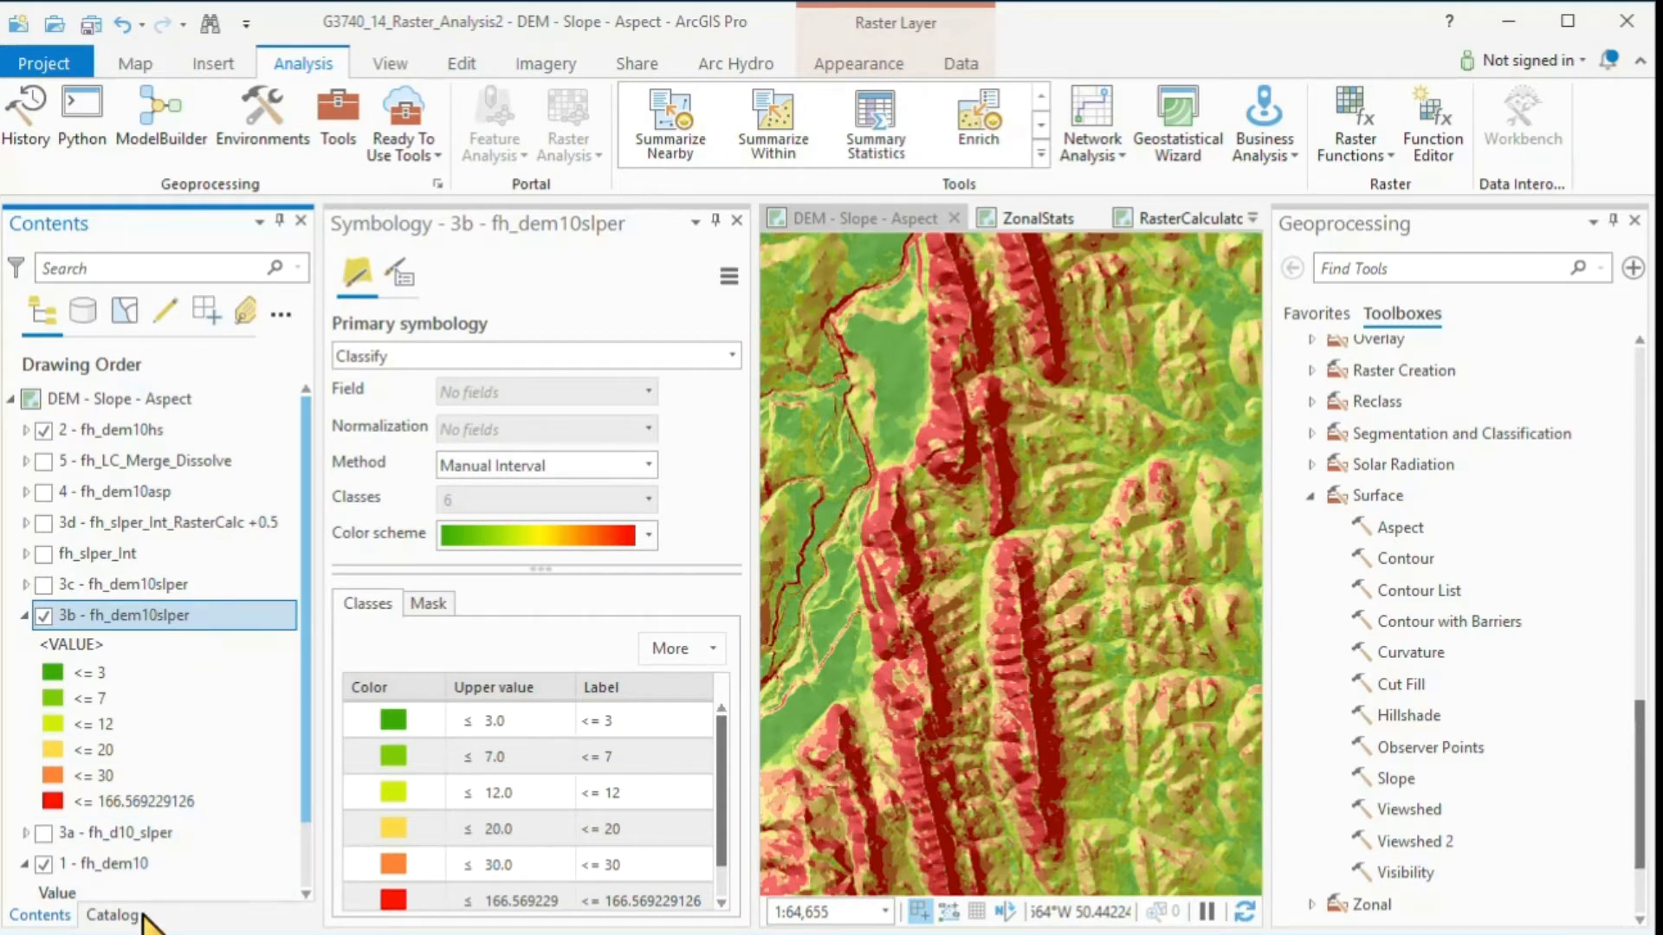
click(113, 917)
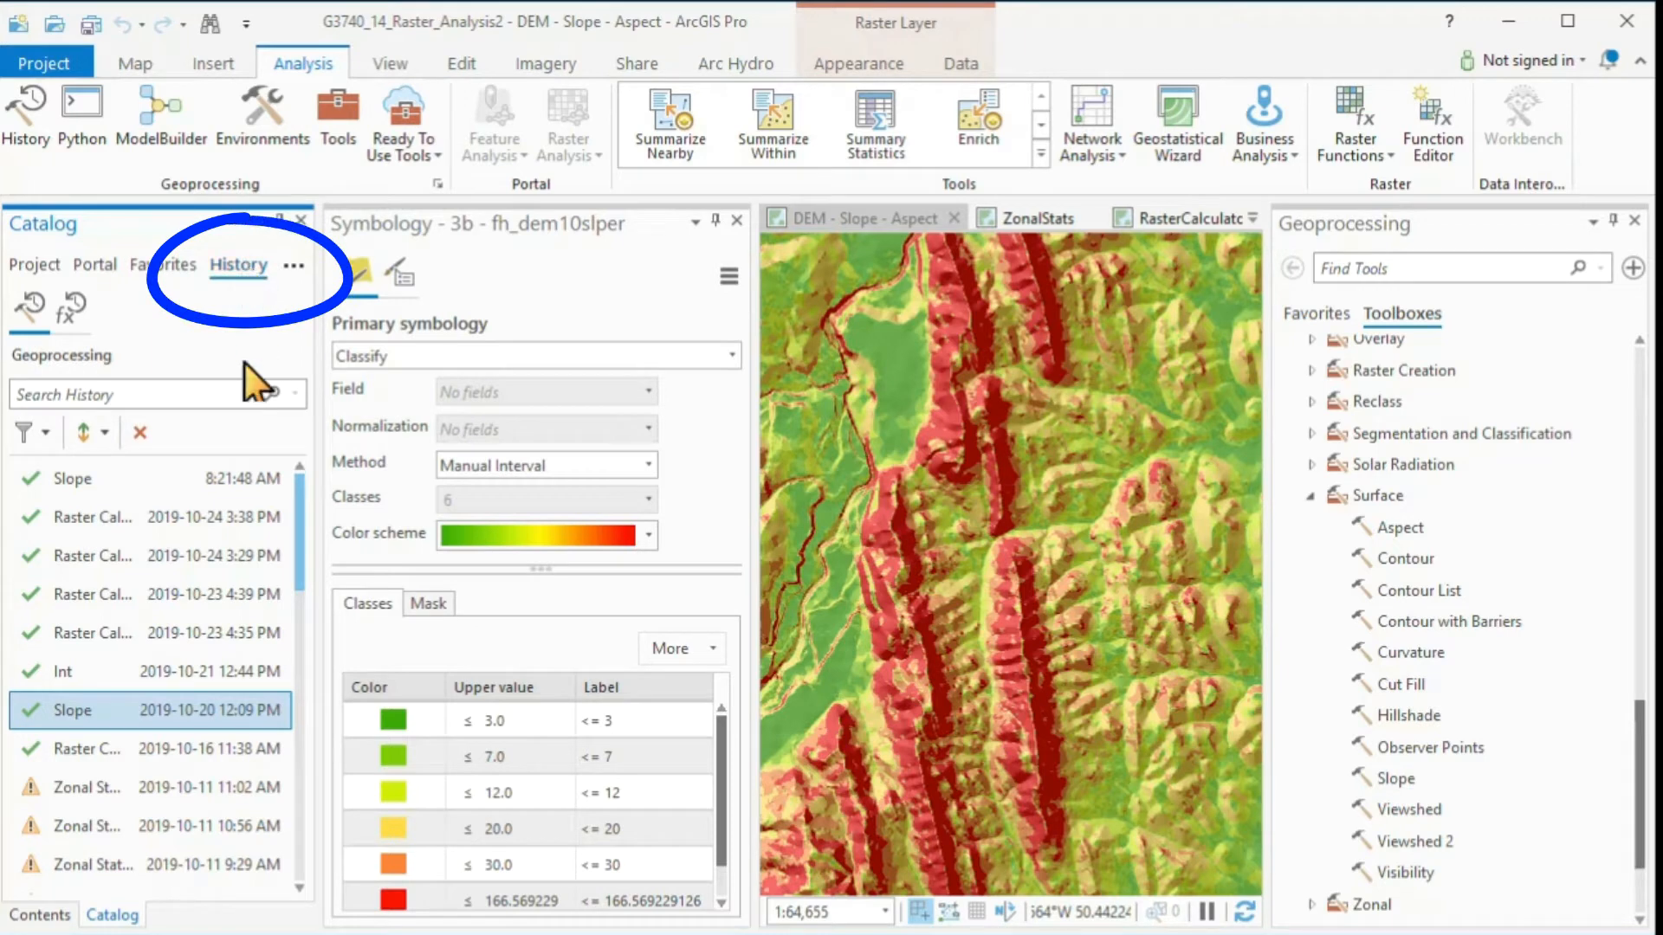
mouse_move(61, 717)
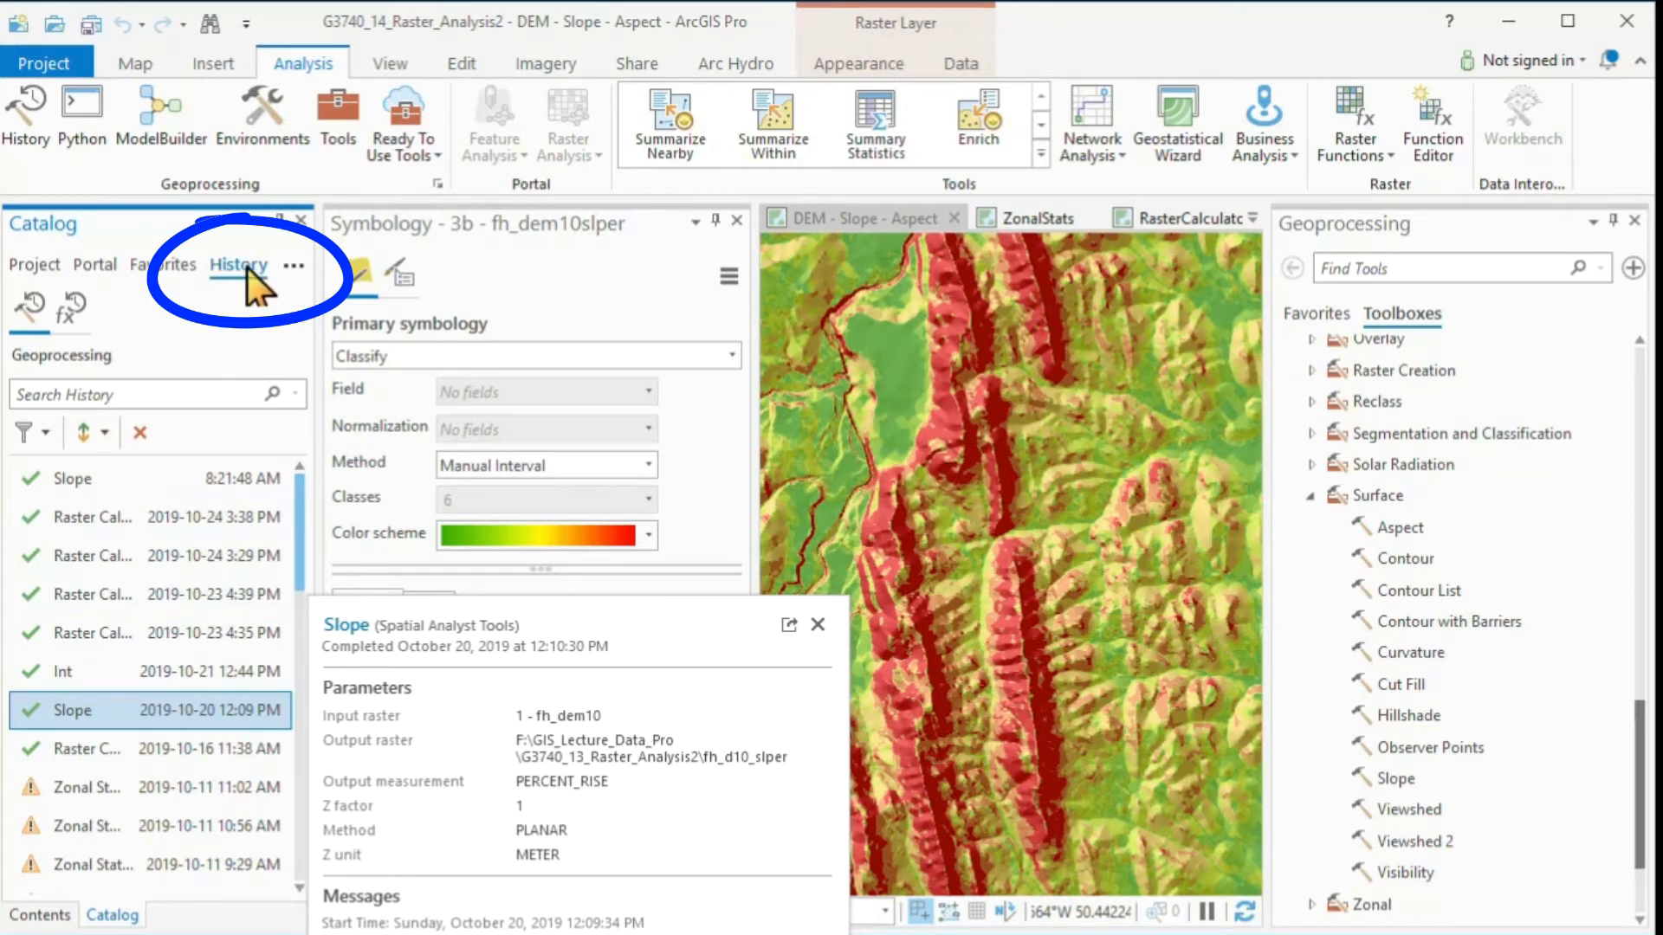
click(120, 704)
double_click(120, 706)
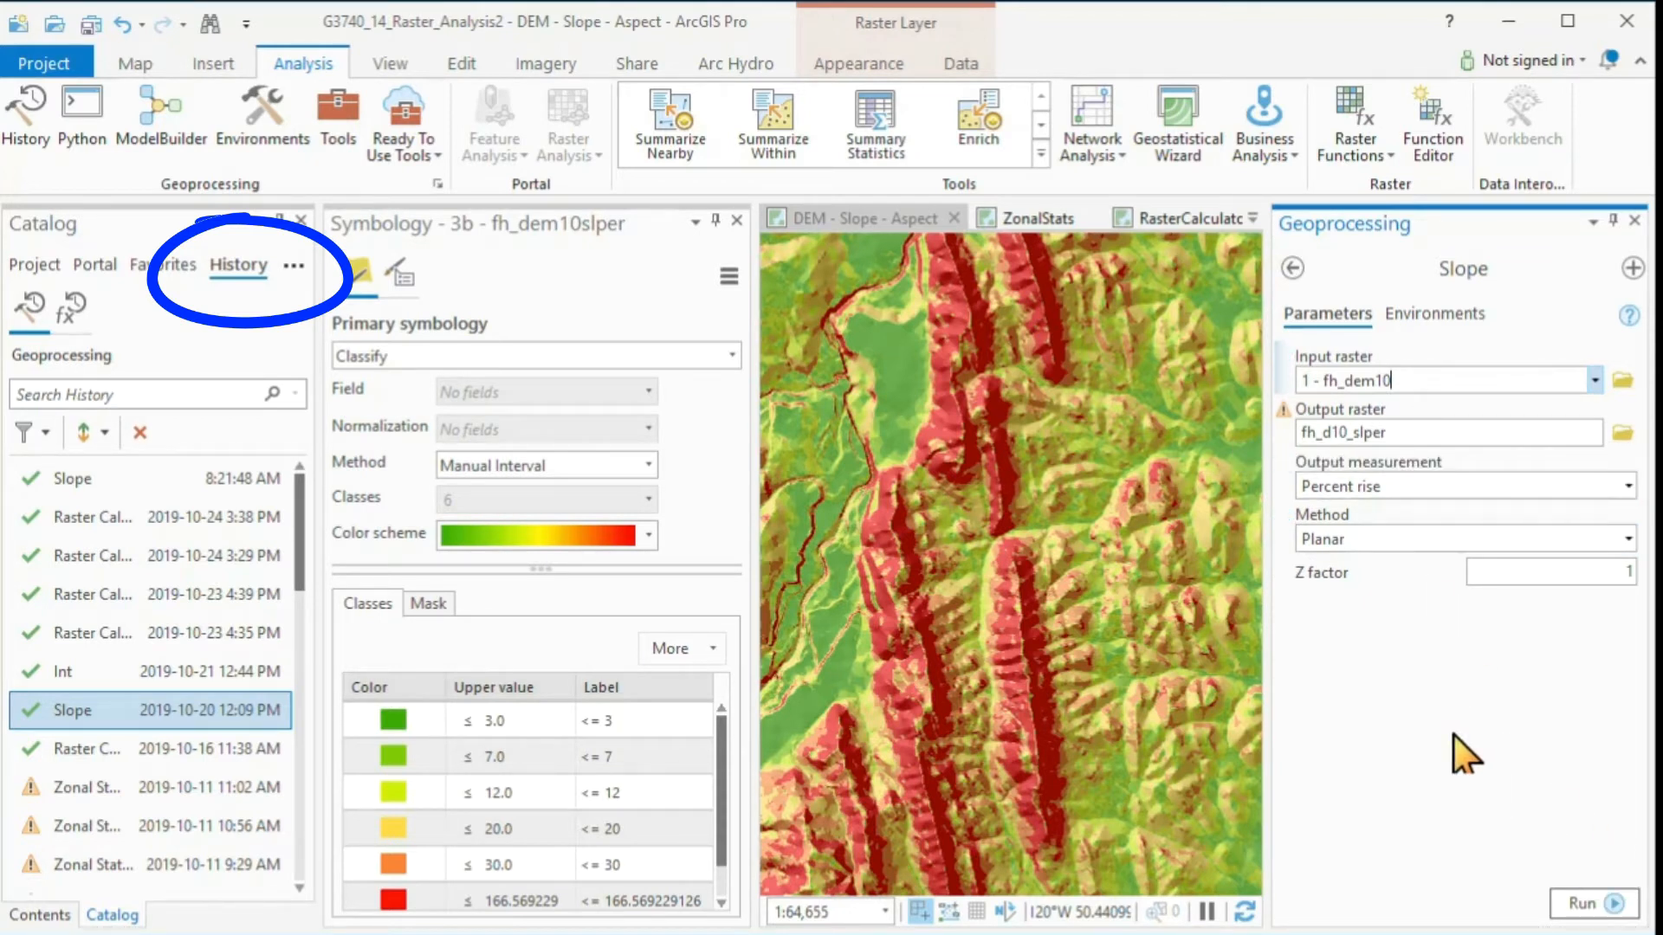
mouse_move(189, 710)
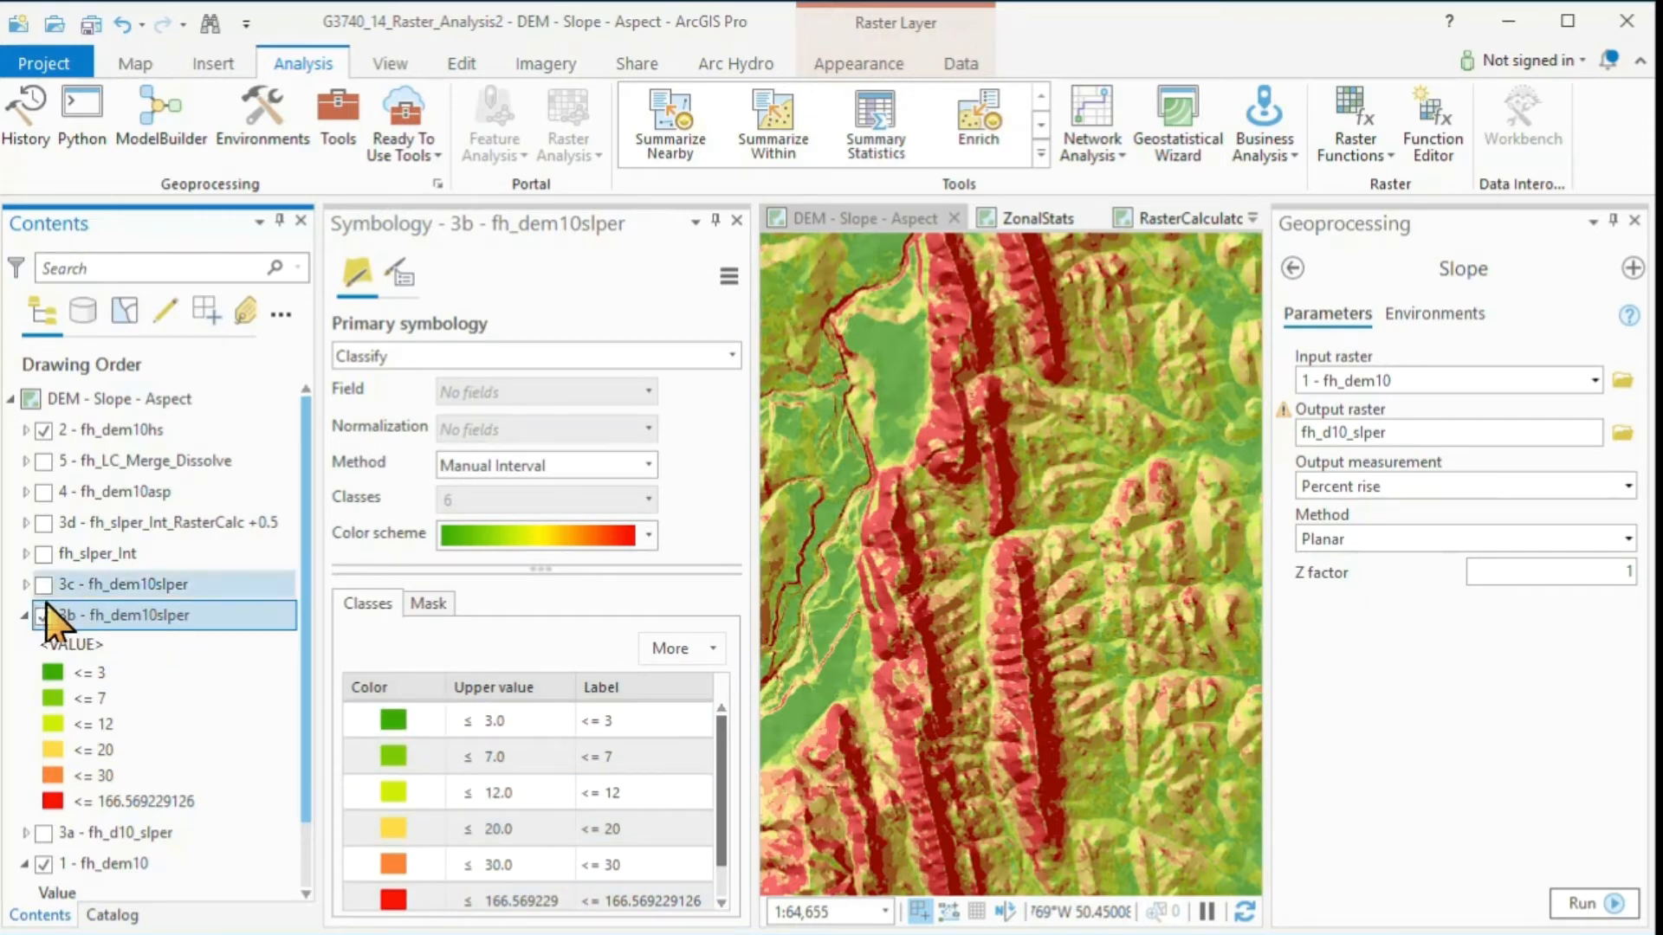
- Display 3c - fh_dem10slper in place of 3b - fh_dem10slper and bring up its symbology
click(25, 615)
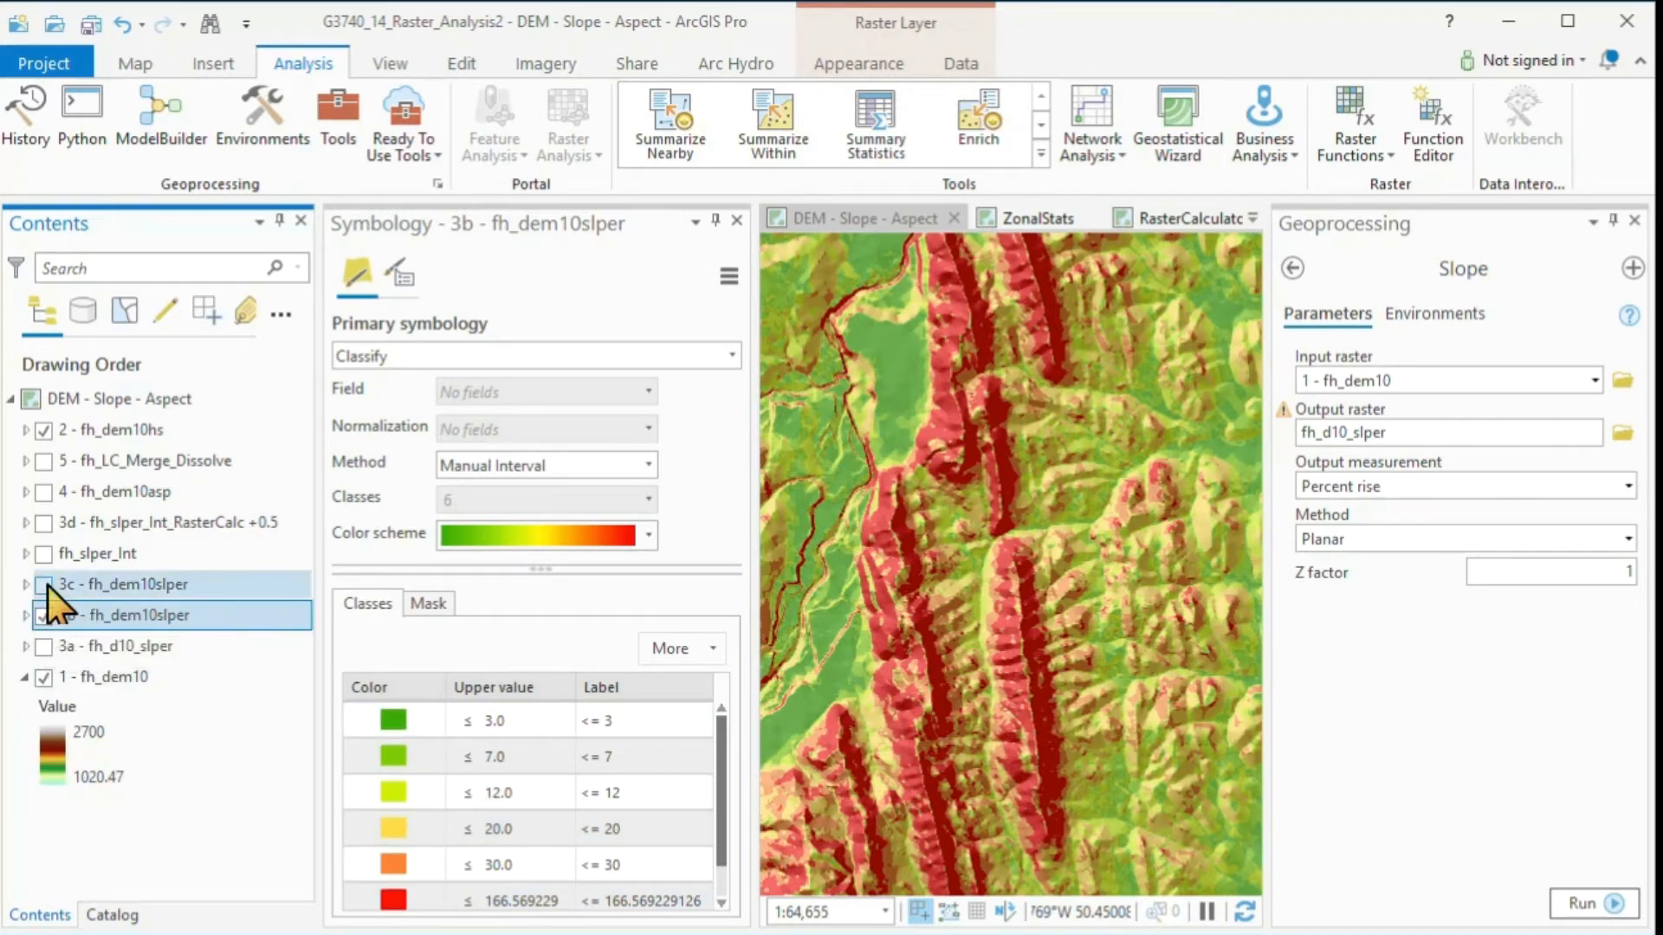
click(44, 585)
click(43, 615)
click(84, 584)
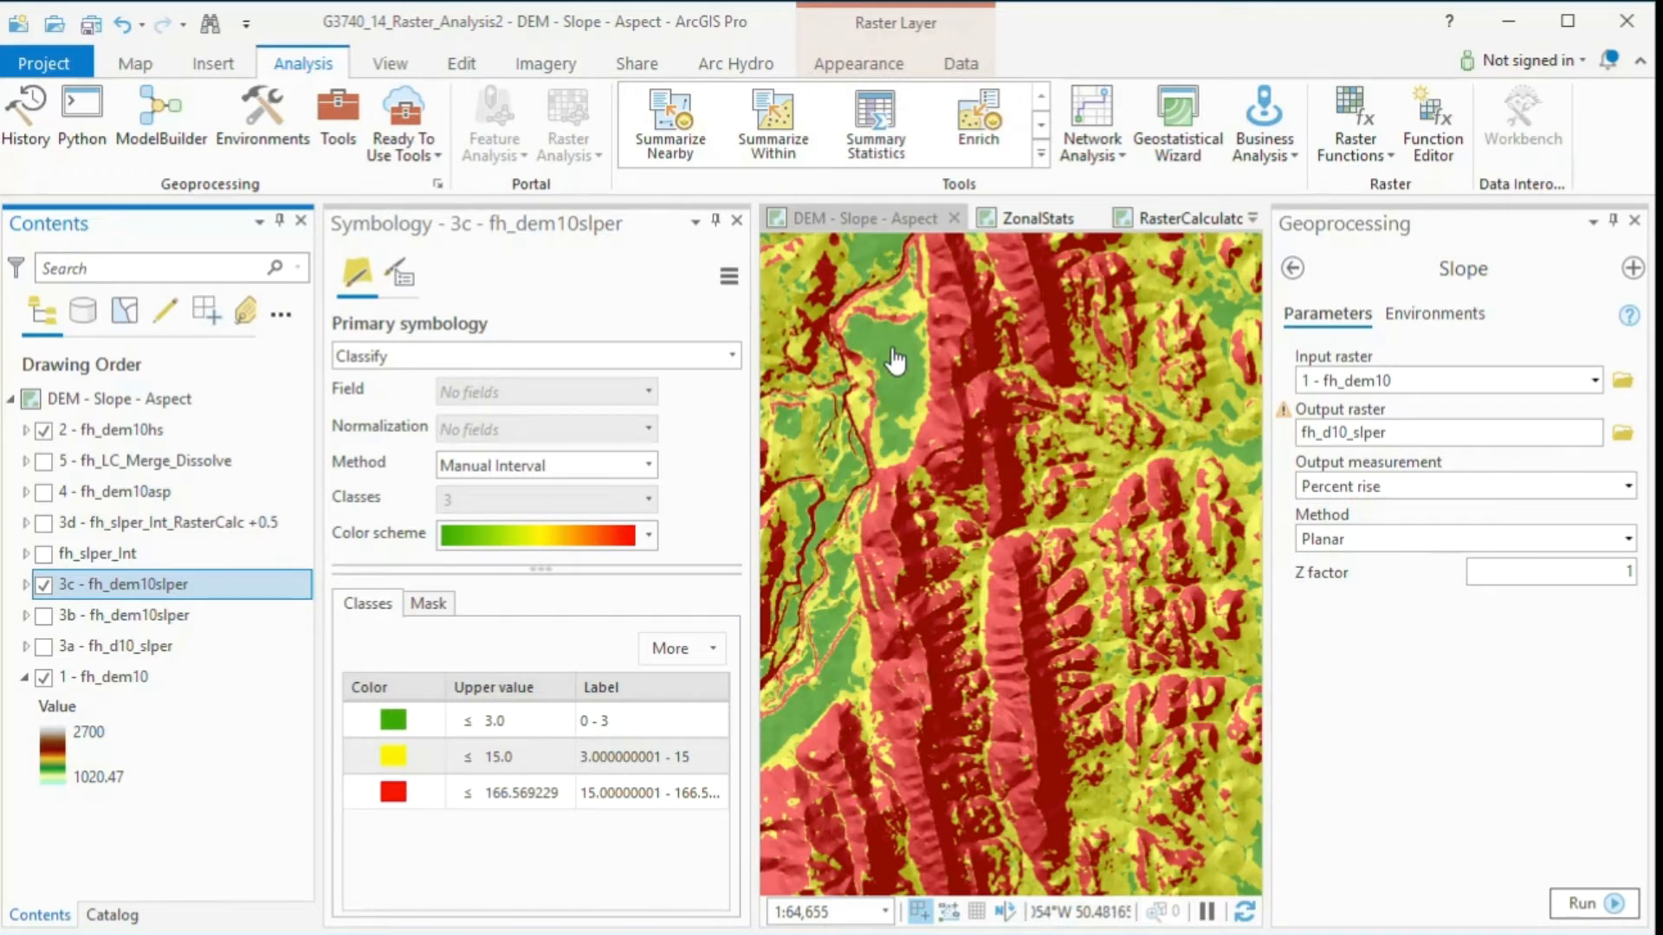
- Examine the upper values and label ranges of the three slope classes in 3c - fh_dem10slper
click(584, 762)
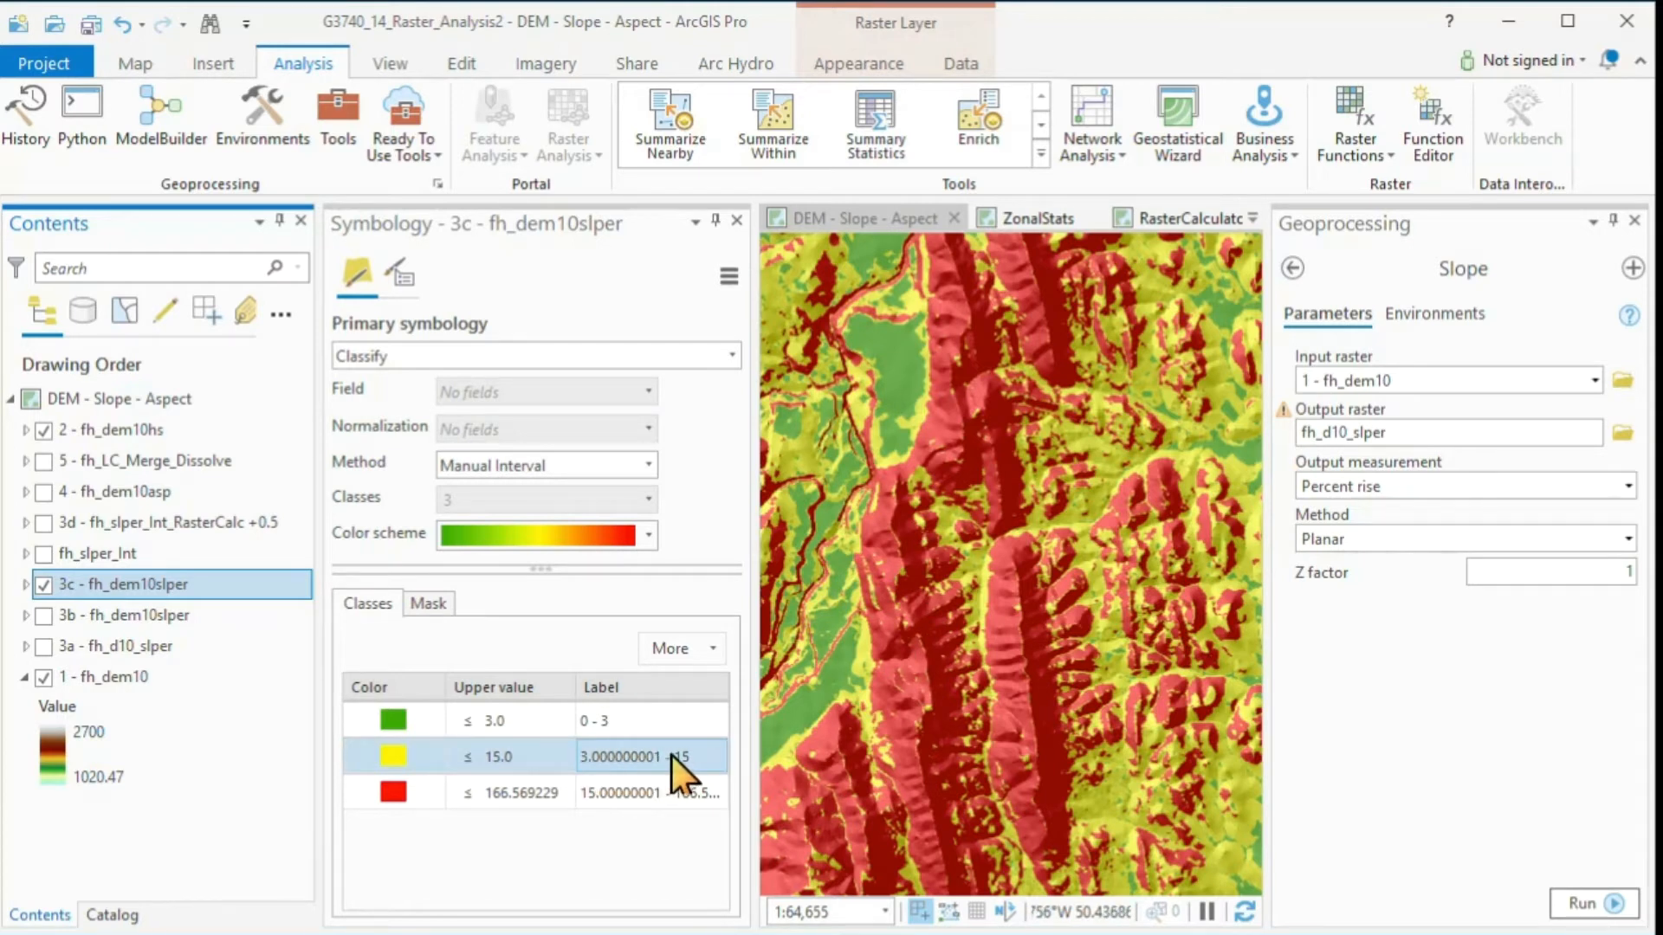
click(525, 723)
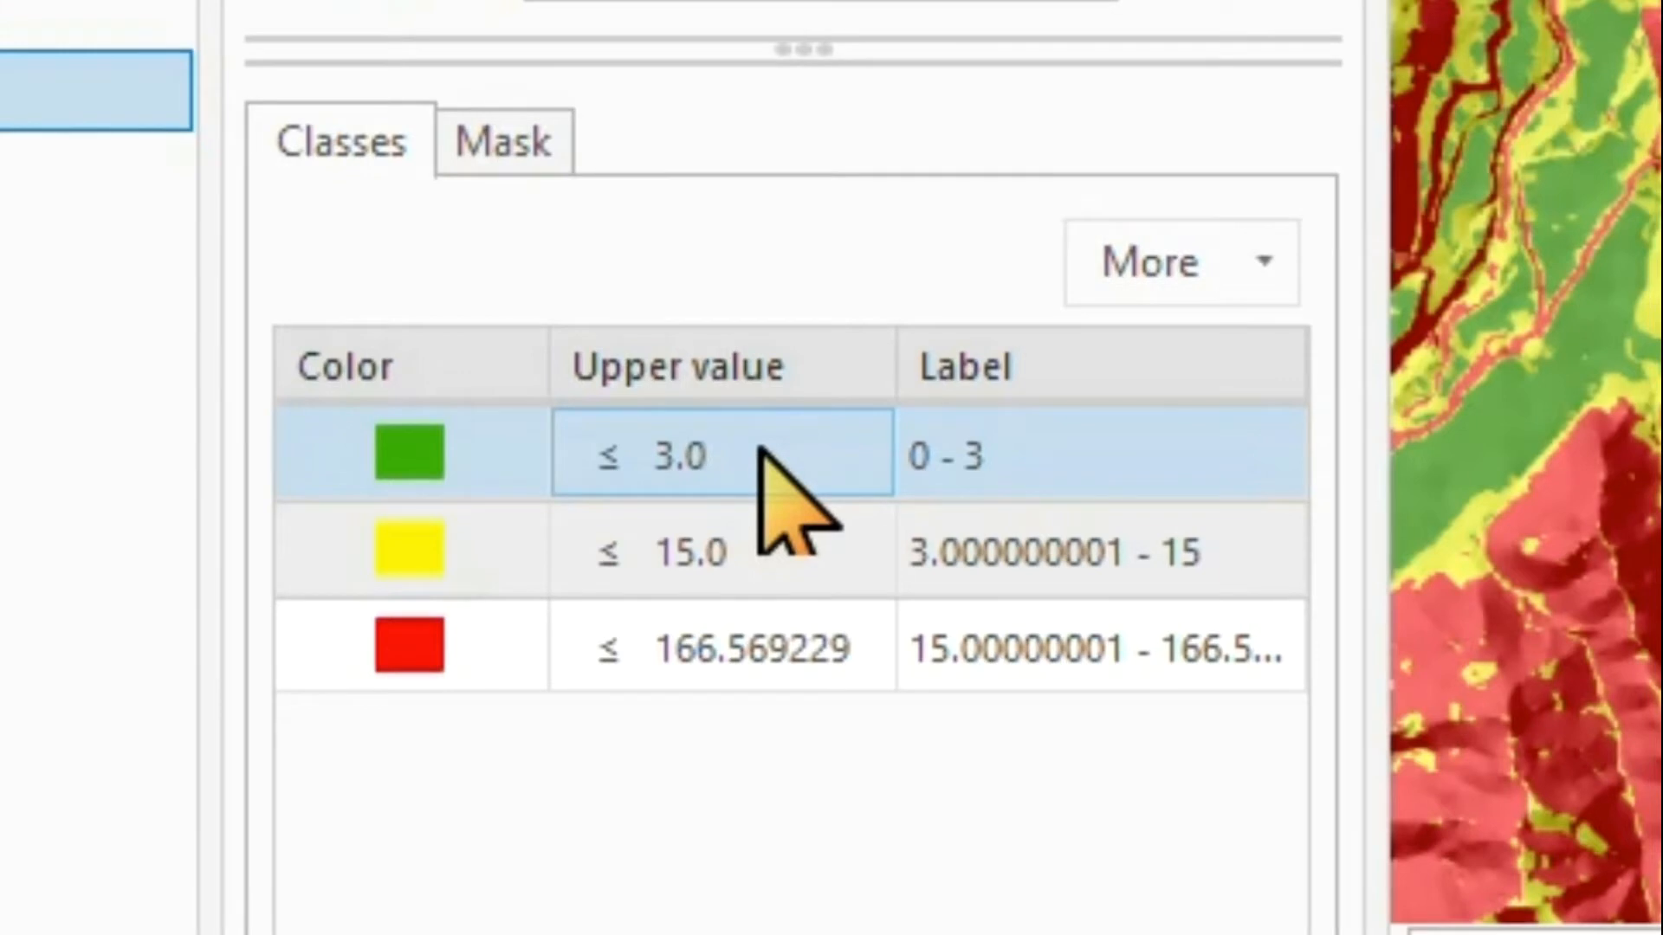
click(736, 549)
click(698, 429)
click(671, 637)
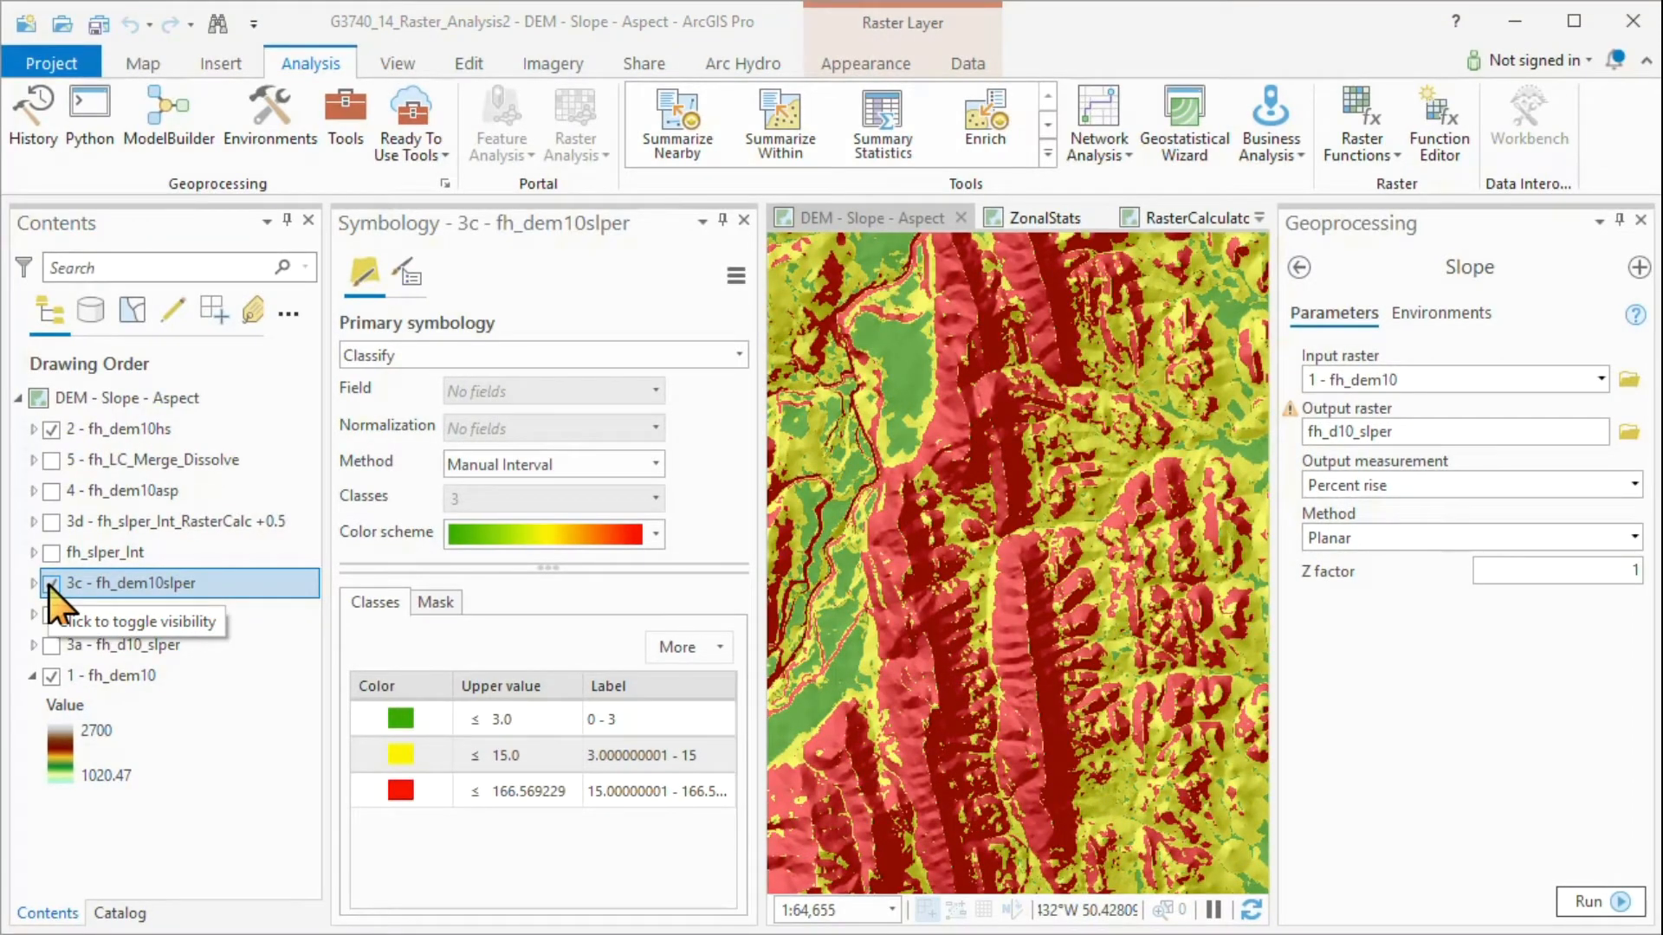
- Relabel the green class with upper value 3.0 in 3c - fh_dem10slper as Flat
click(631, 712)
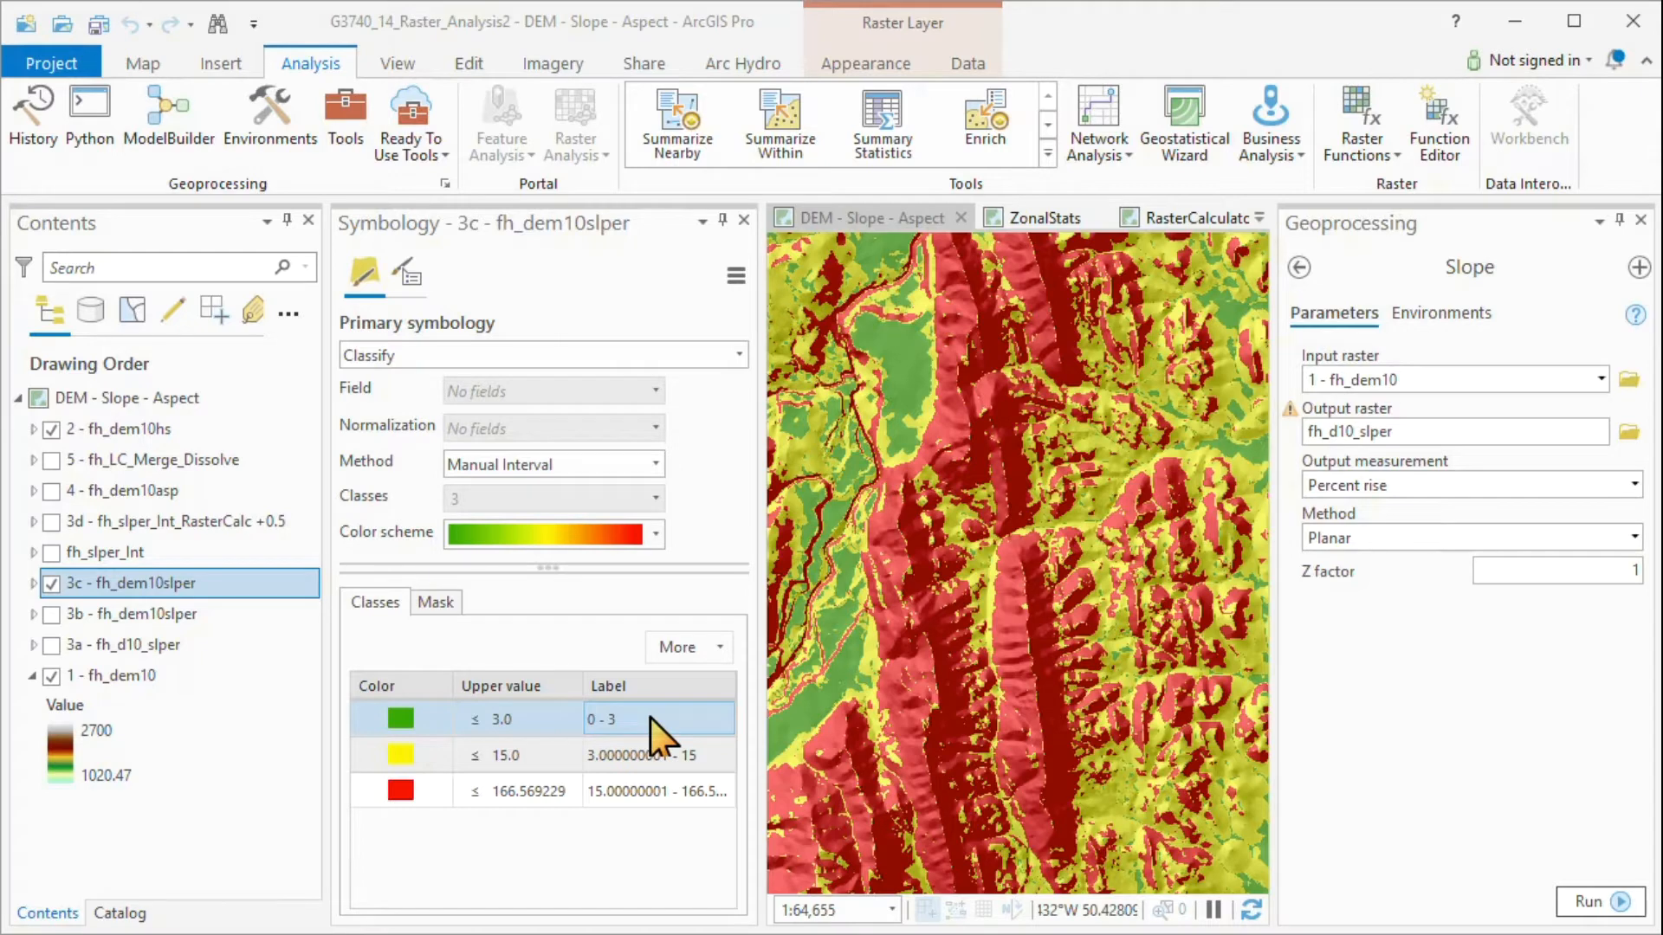
click(649, 717)
key(BackSpace)
key(Delete)
text(Flat)
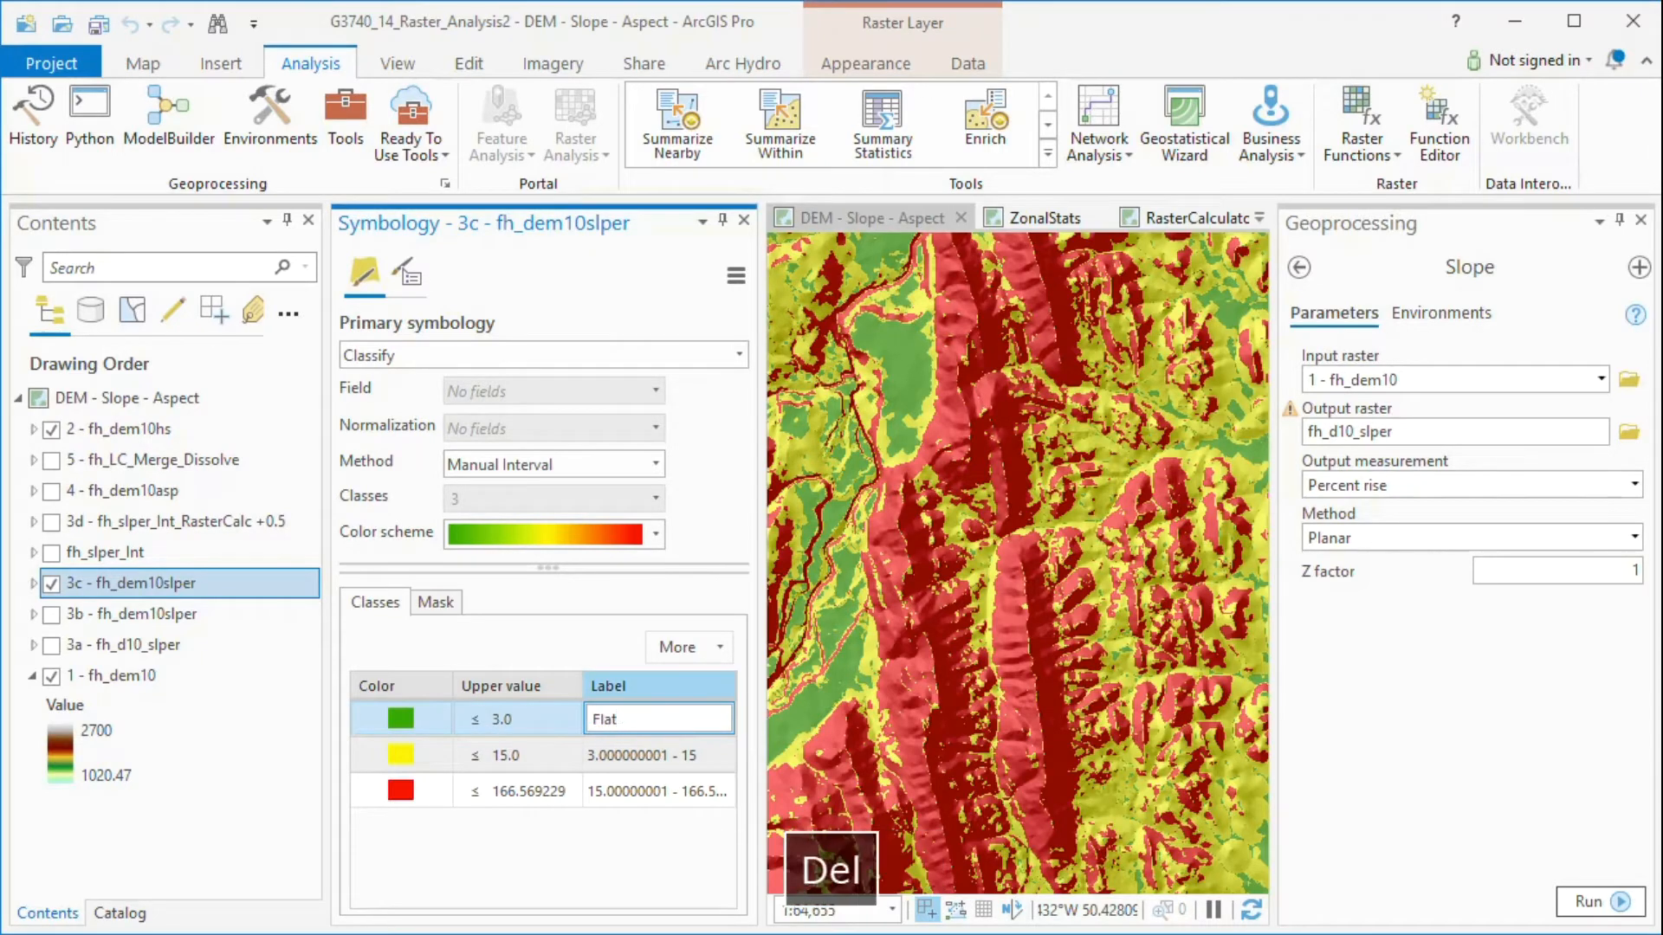
- Relabel the yellow class with upper value 15.0 as Gentle
click(690, 753)
click(691, 754)
drag(703, 756, 602, 782)
text(Gentle)
- Relabel the red class, the highest slope range, as Steep
click(658, 790)
click(663, 789)
key(Delete)
text(Steep)
key(Return)
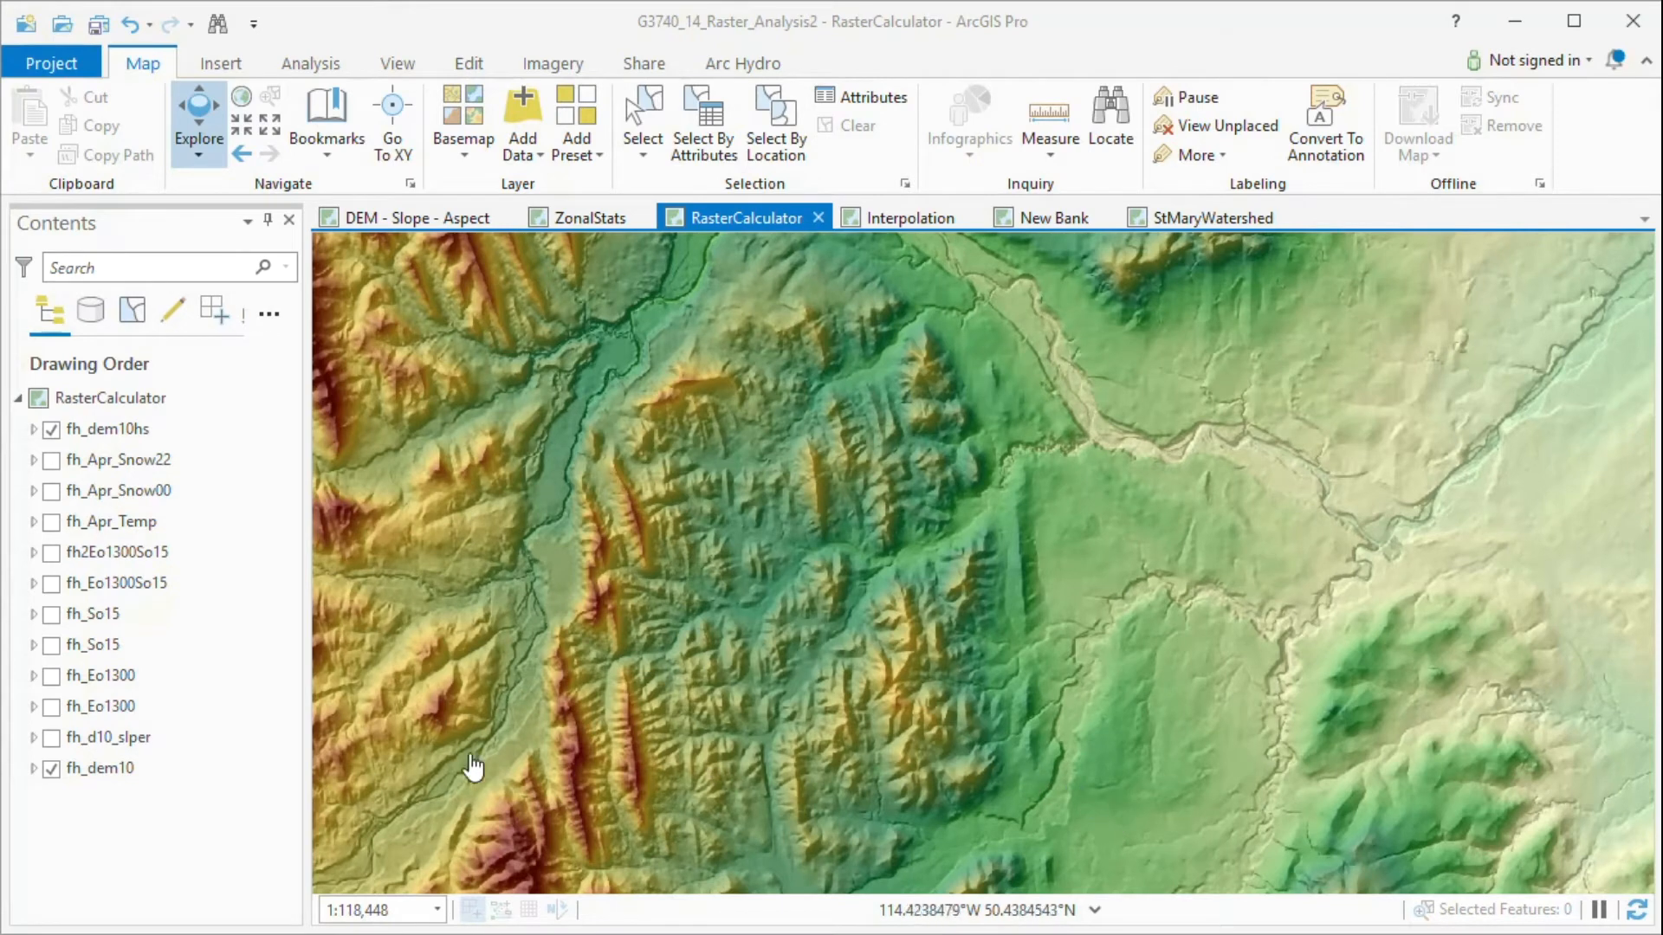
- Compare the edge cells of fh_dem10 and fh_dem10hs at the southwest corner of the RasterCalculator map by toggling fh_dem10's visibility
drag(375, 843, 823, 620)
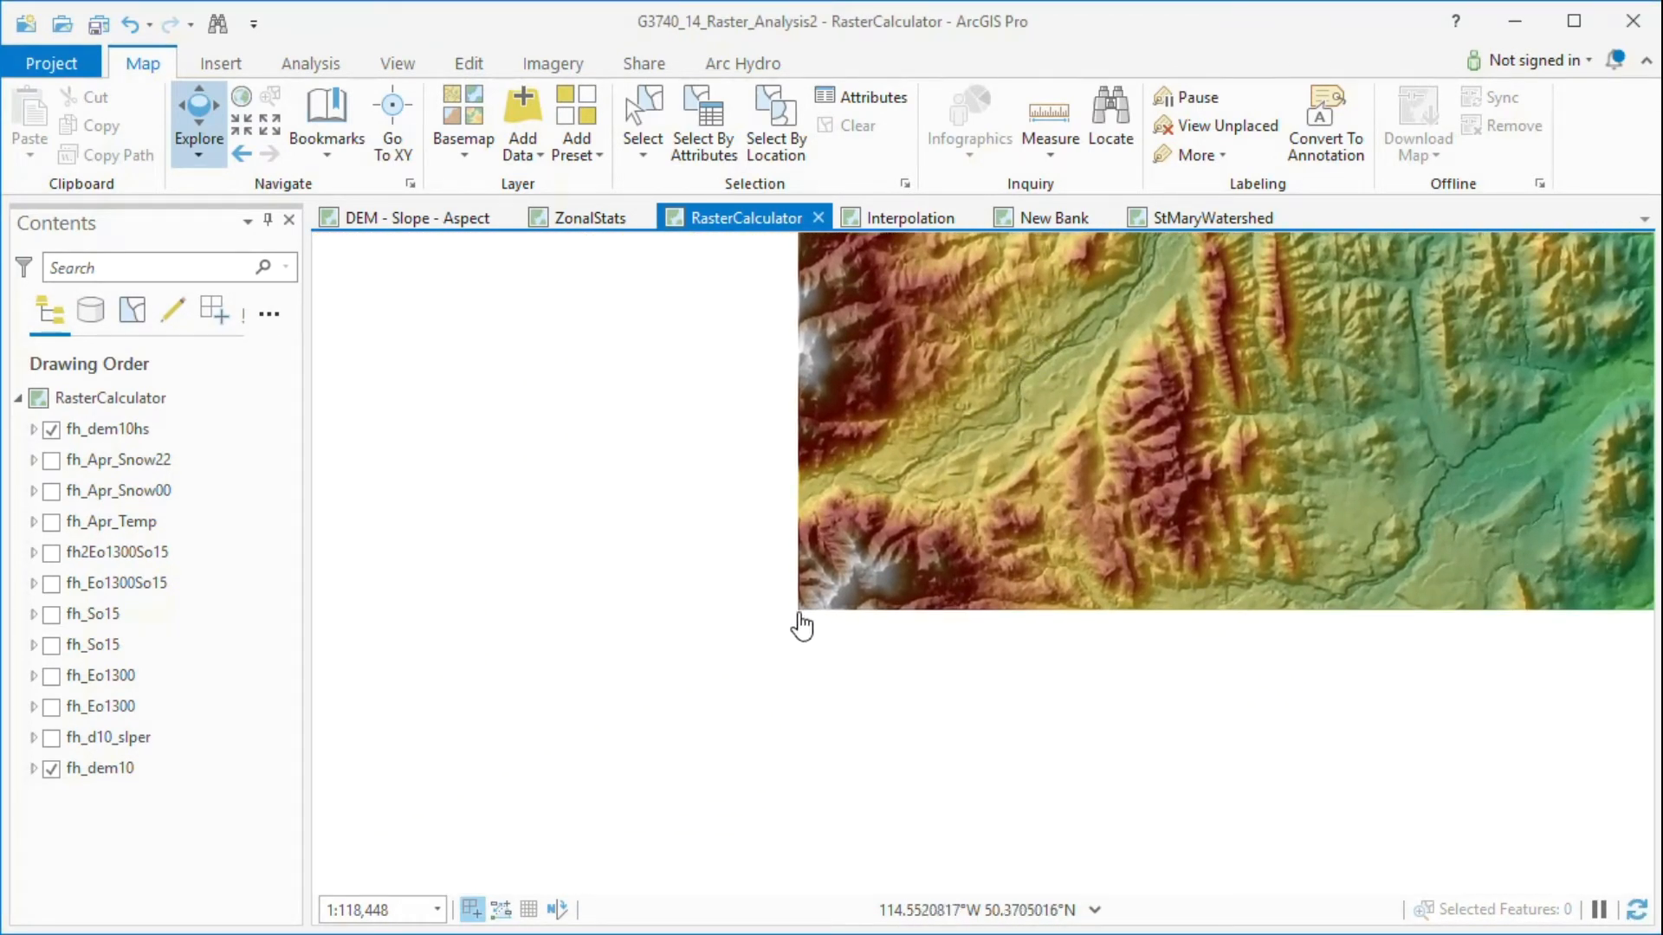
scroll(802, 619, up, 6)
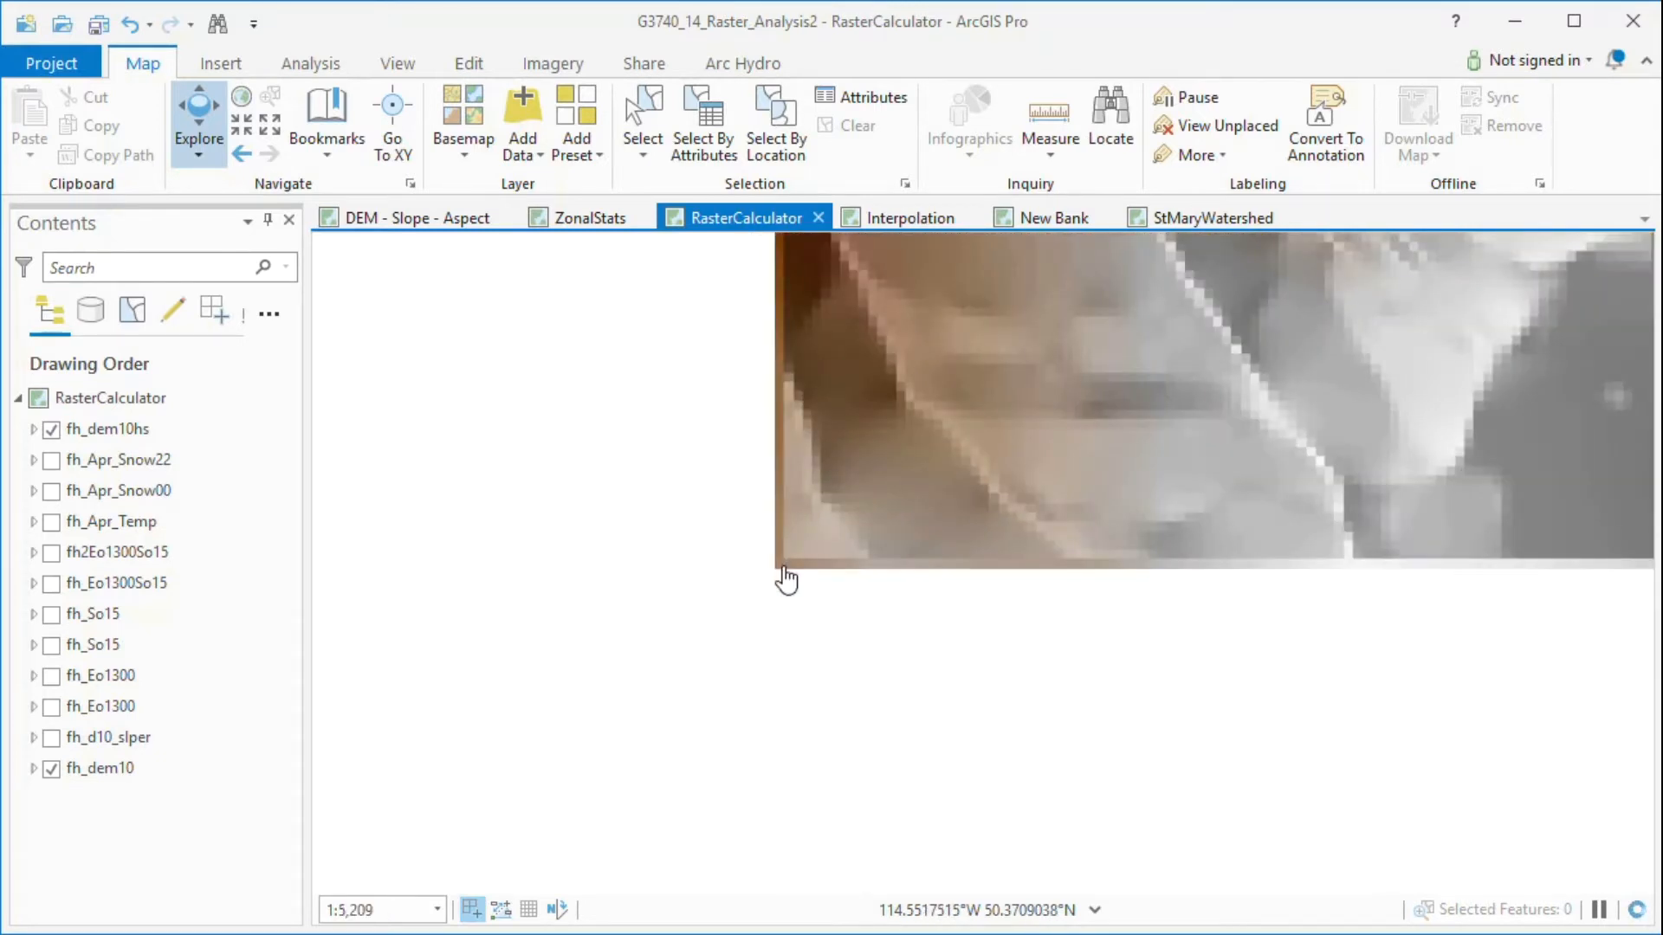
scroll(786, 579, up, 5)
drag(864, 532, 709, 721)
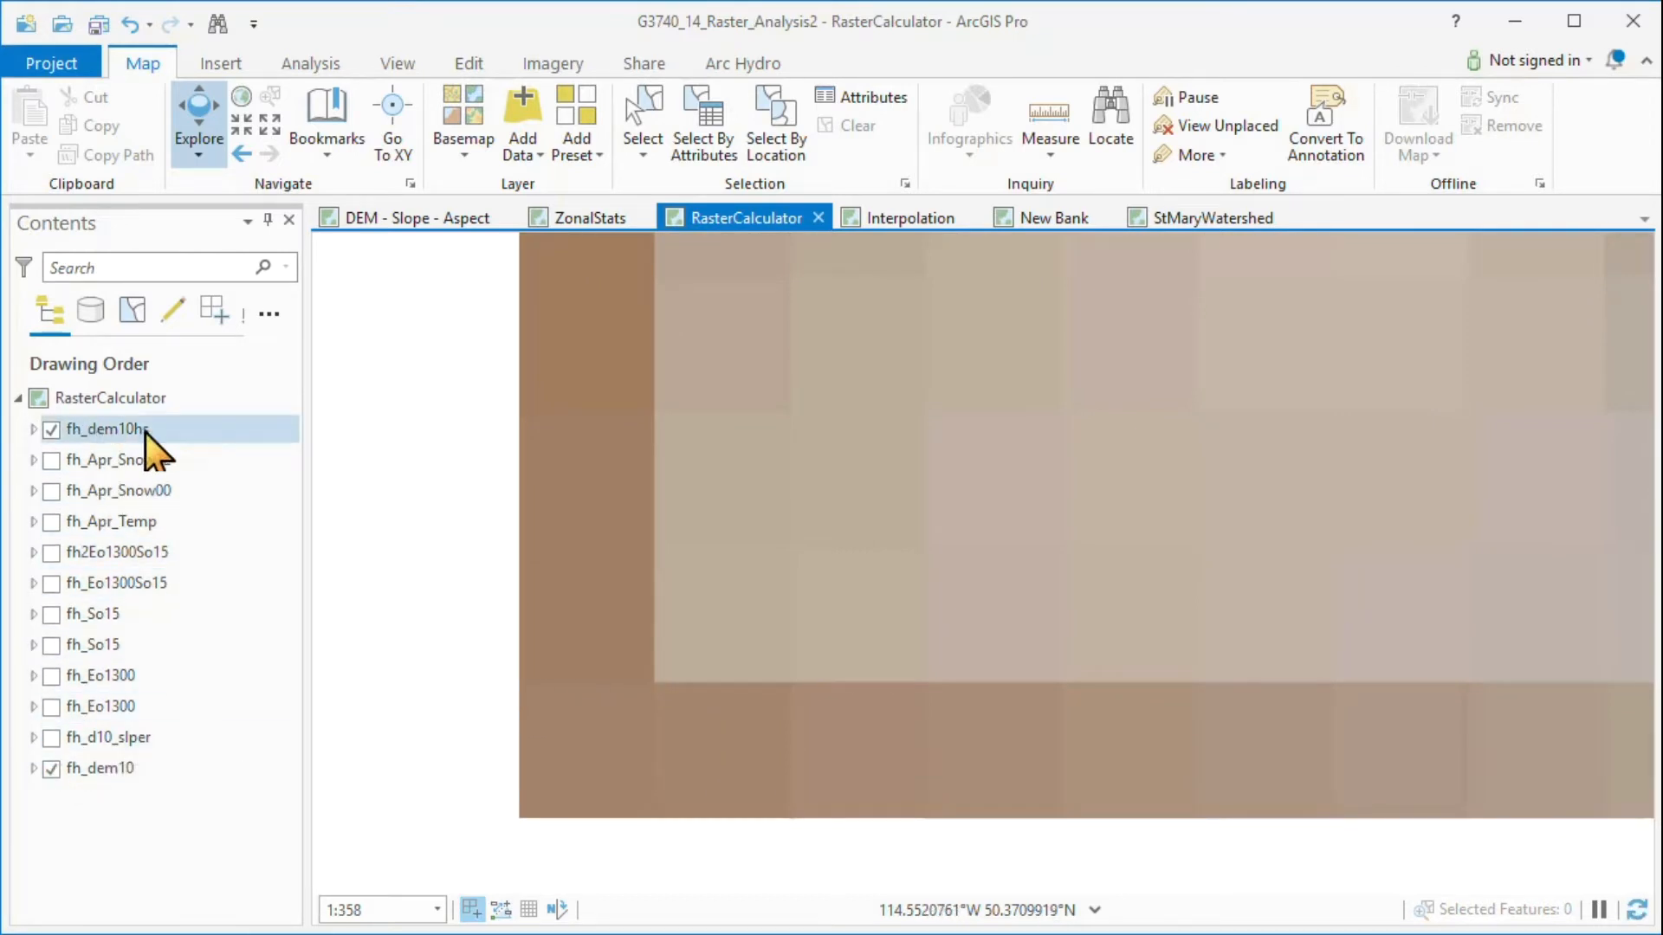
click(51, 769)
click(51, 770)
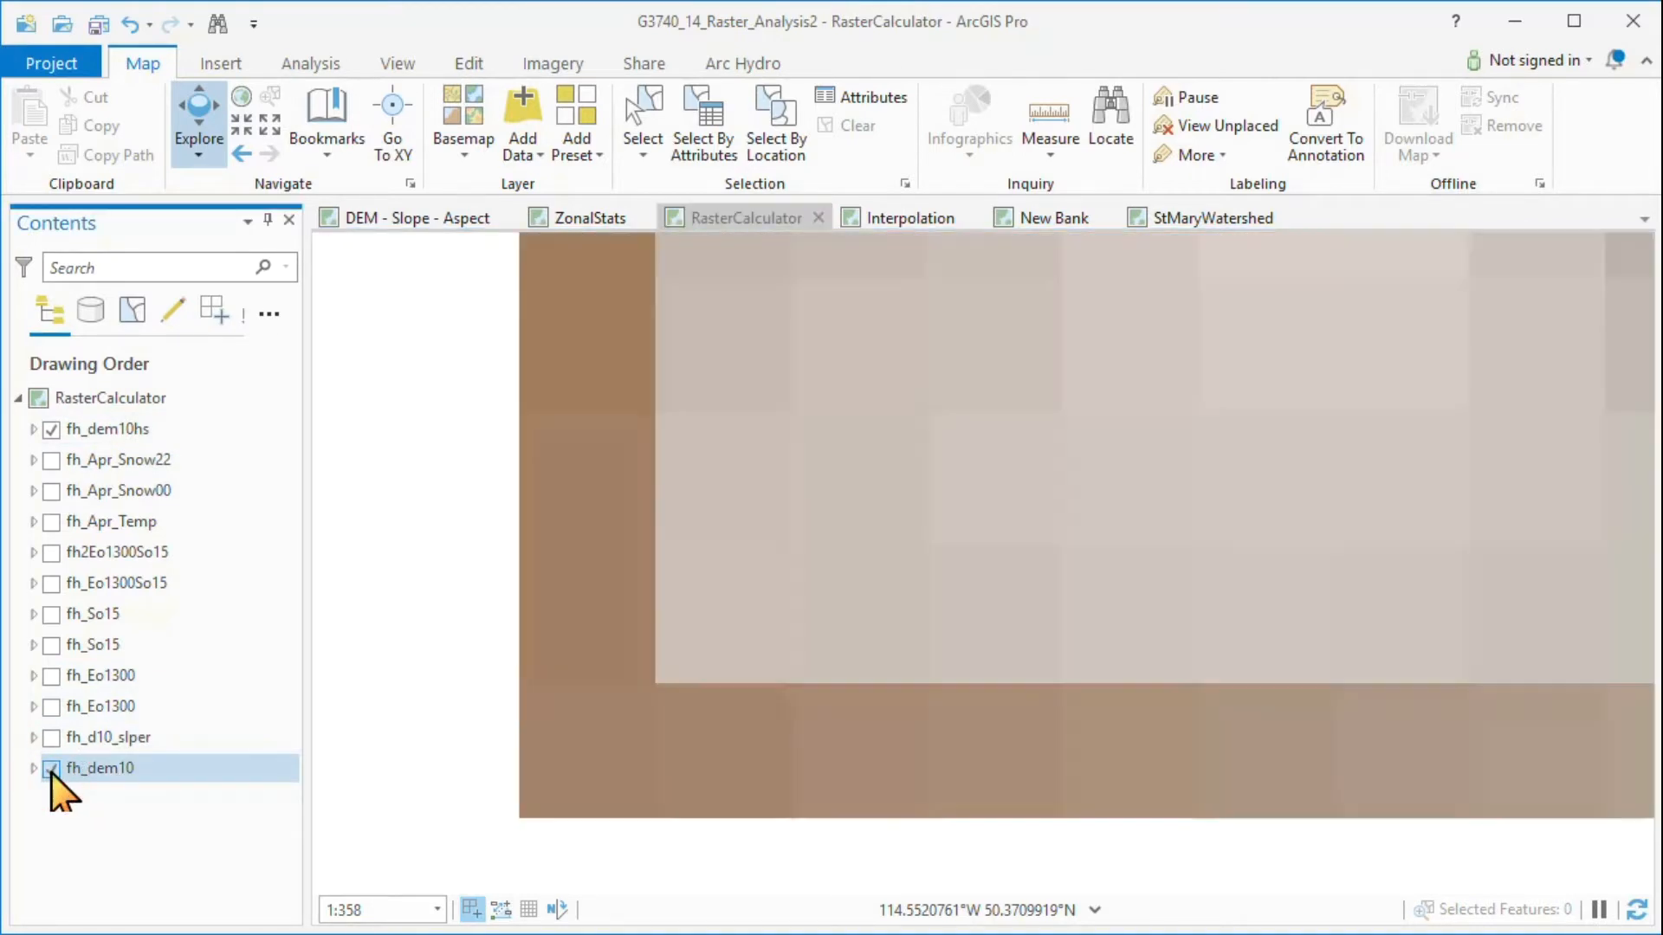
click(51, 770)
click(51, 769)
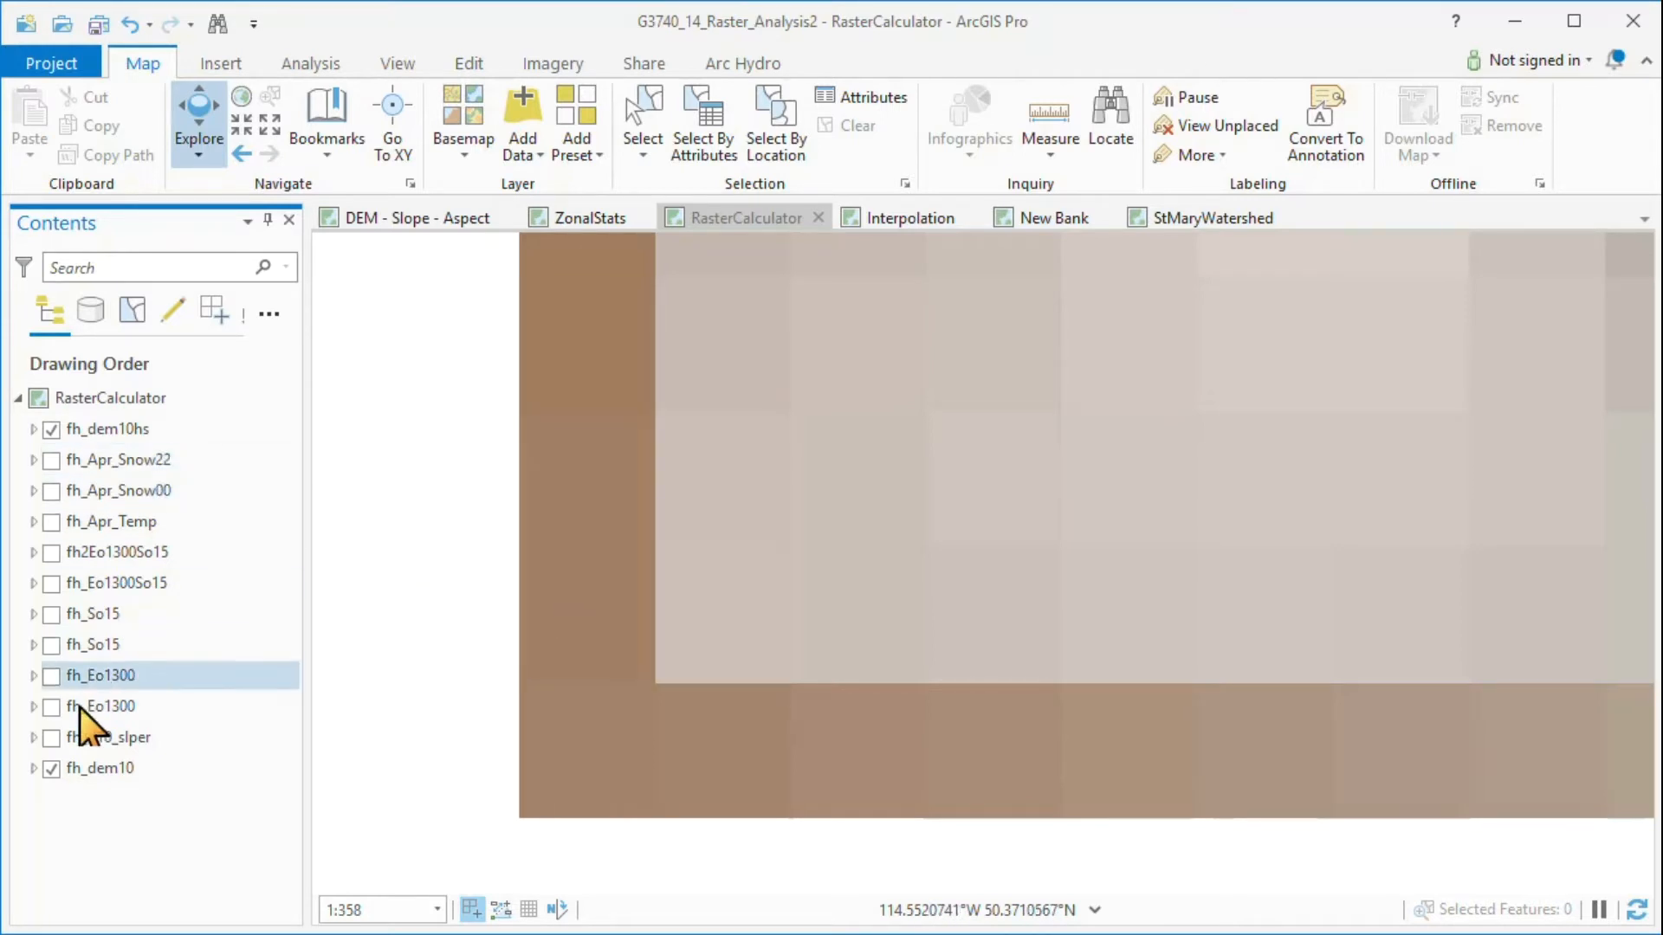
click(52, 769)
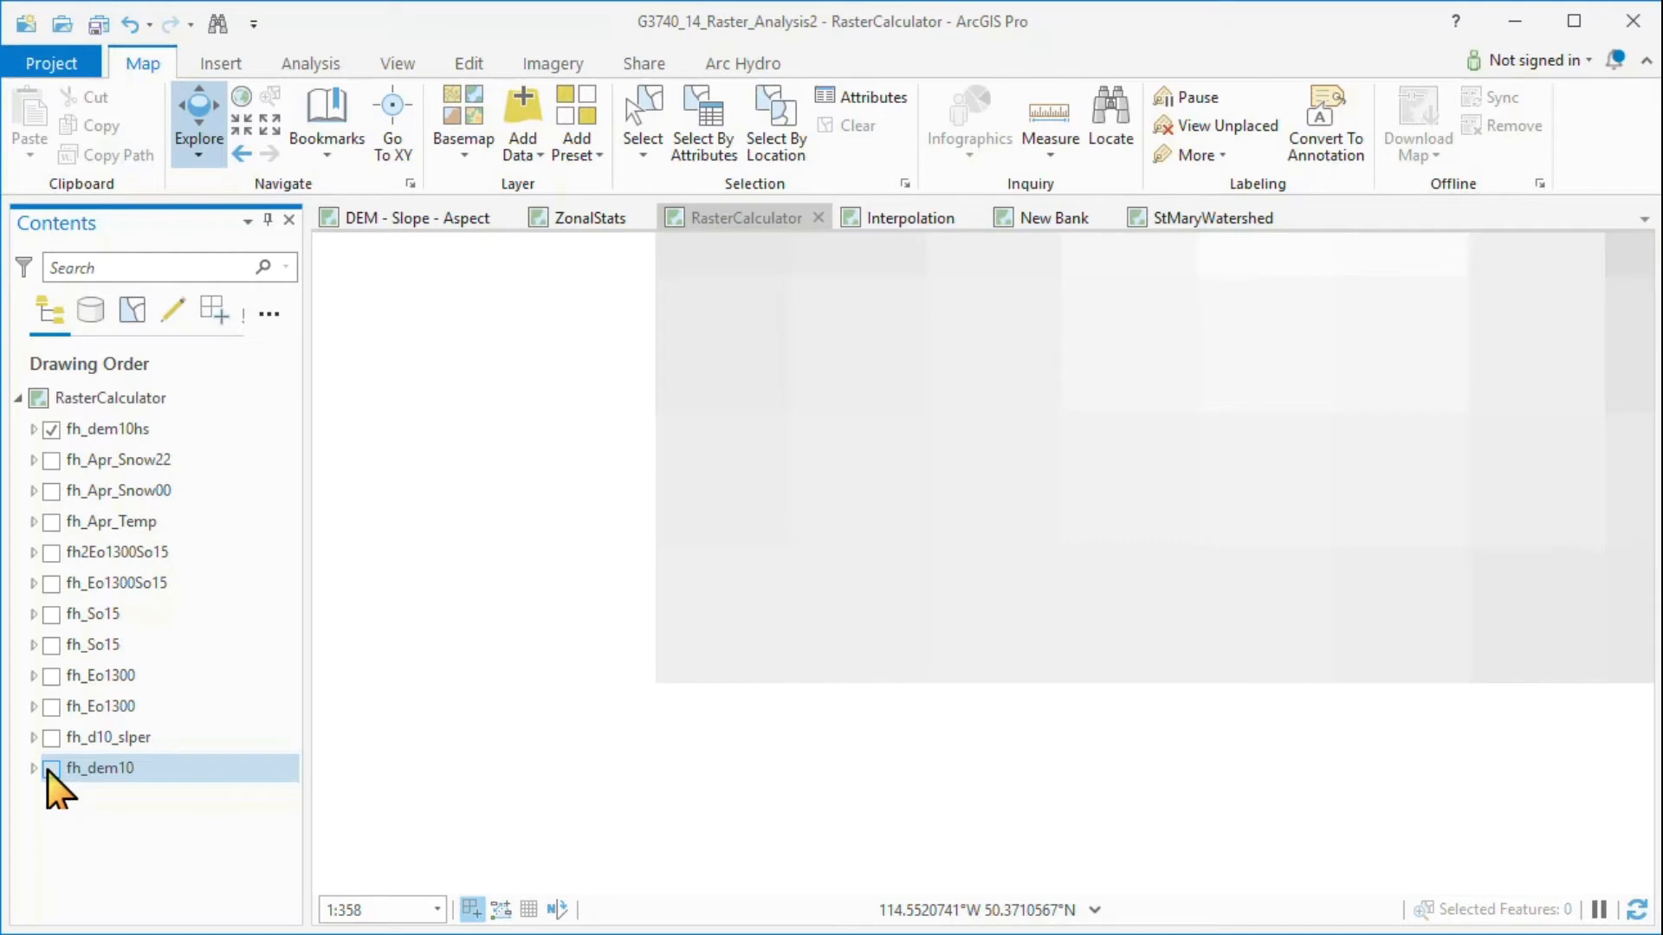
- Compare the edge cells of fh_d10_slper and fh_dem10 with fh_dem10hs hidden by toggling the slope layer's visibility
click(52, 770)
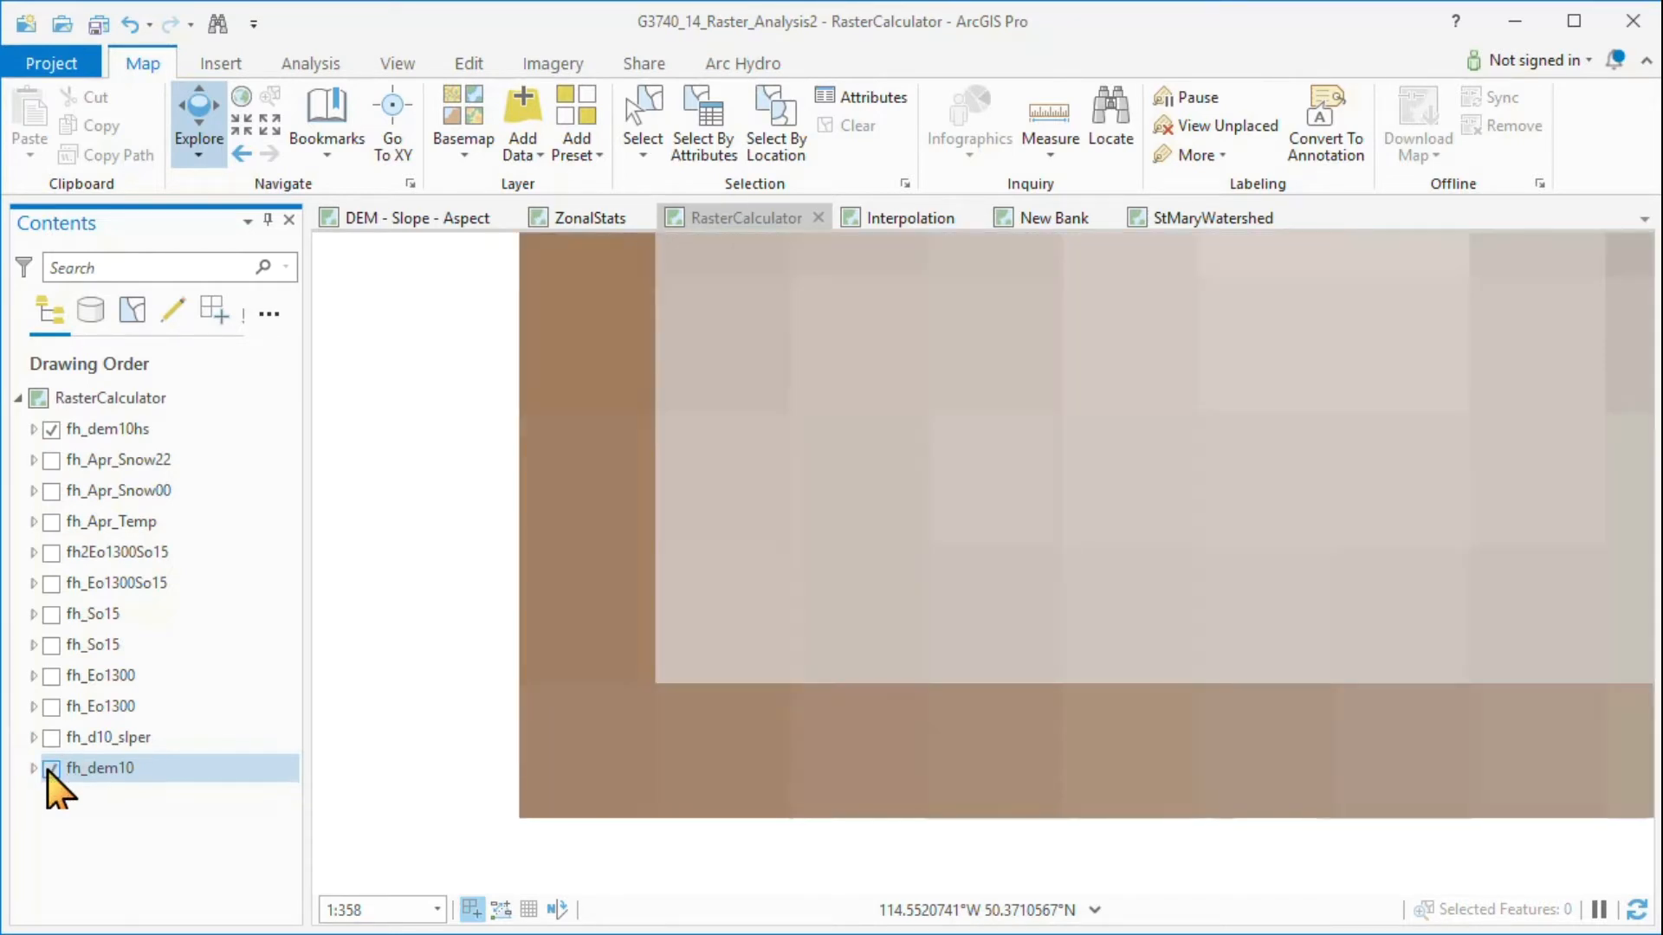
click(52, 737)
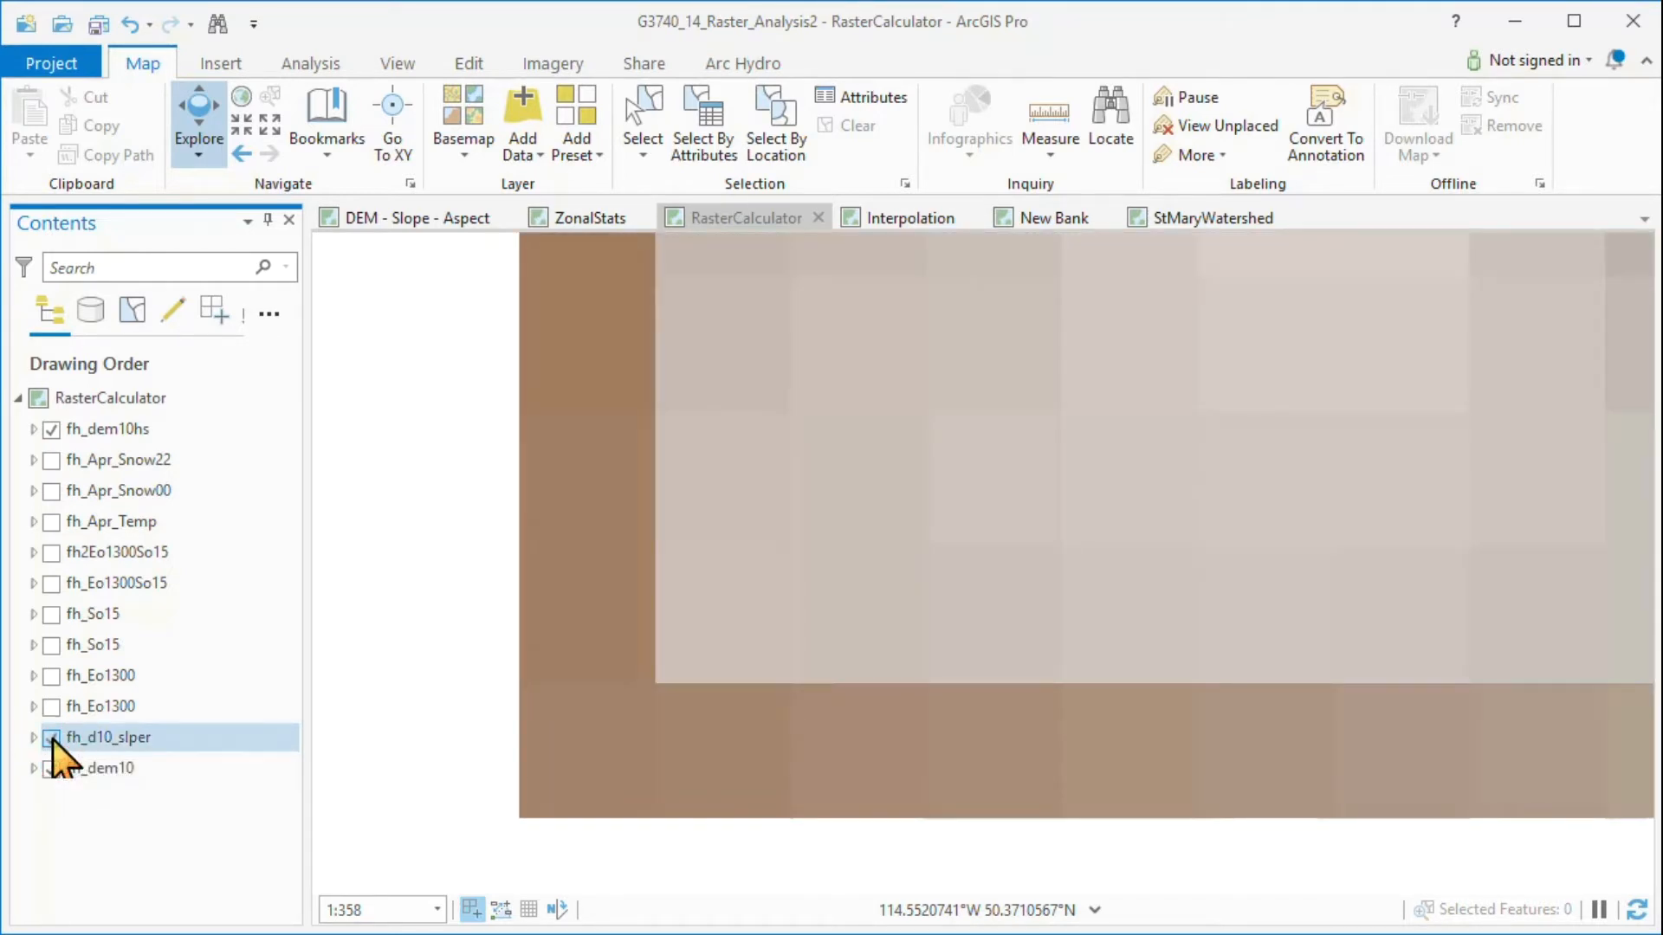
click(52, 430)
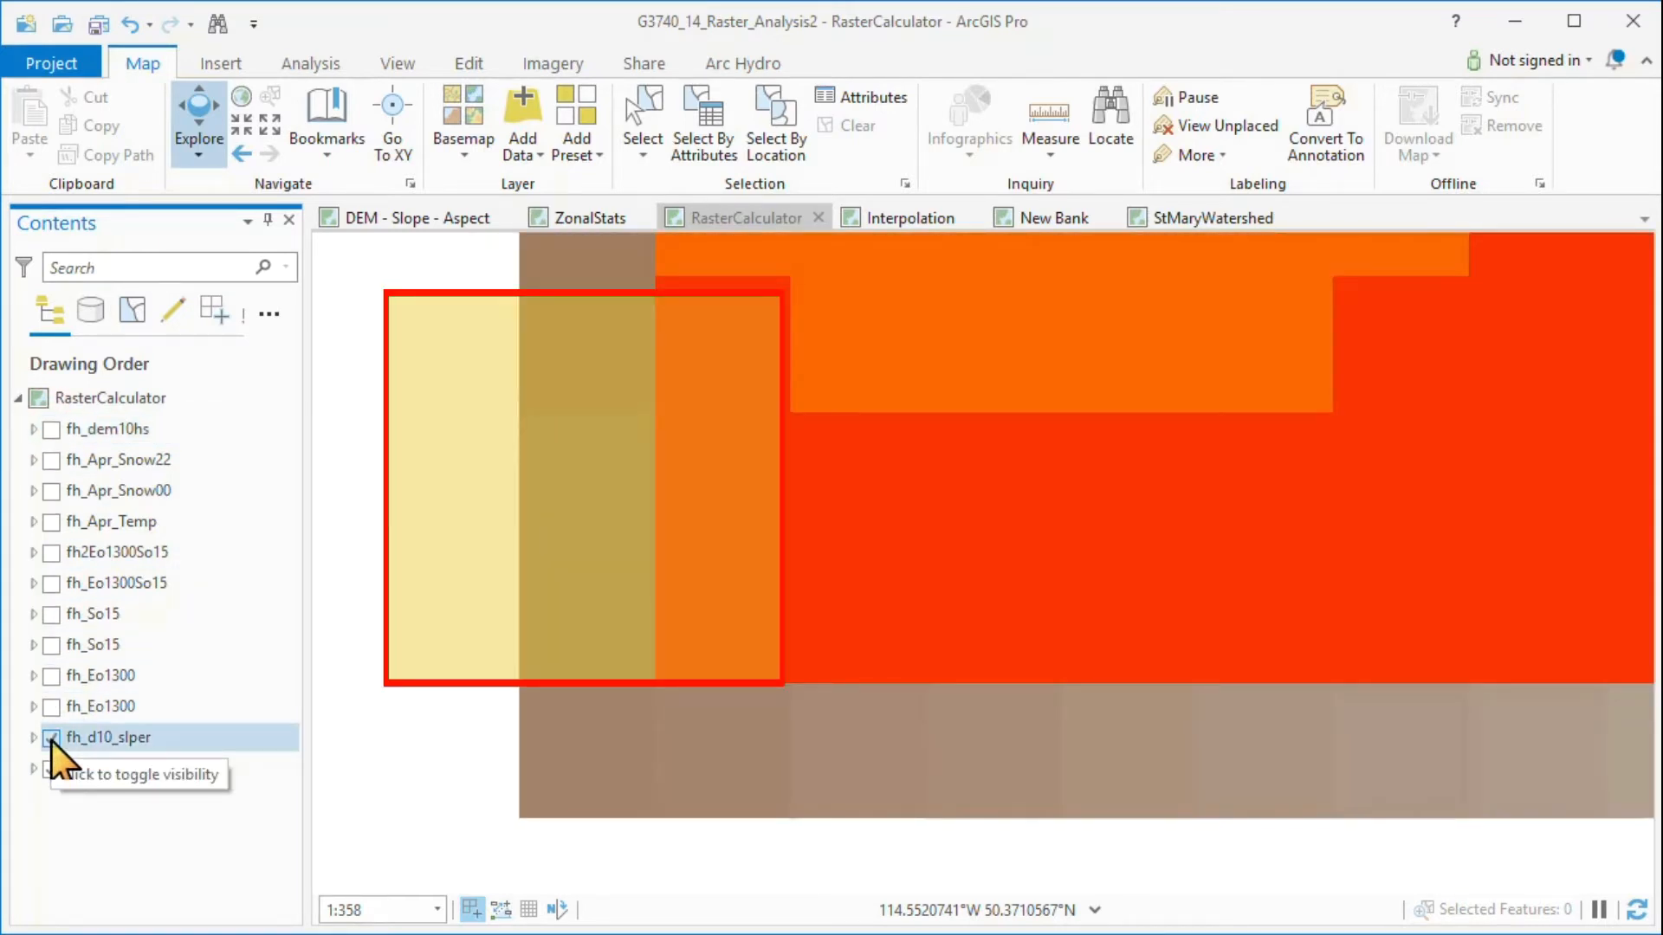
click(52, 739)
click(52, 739)
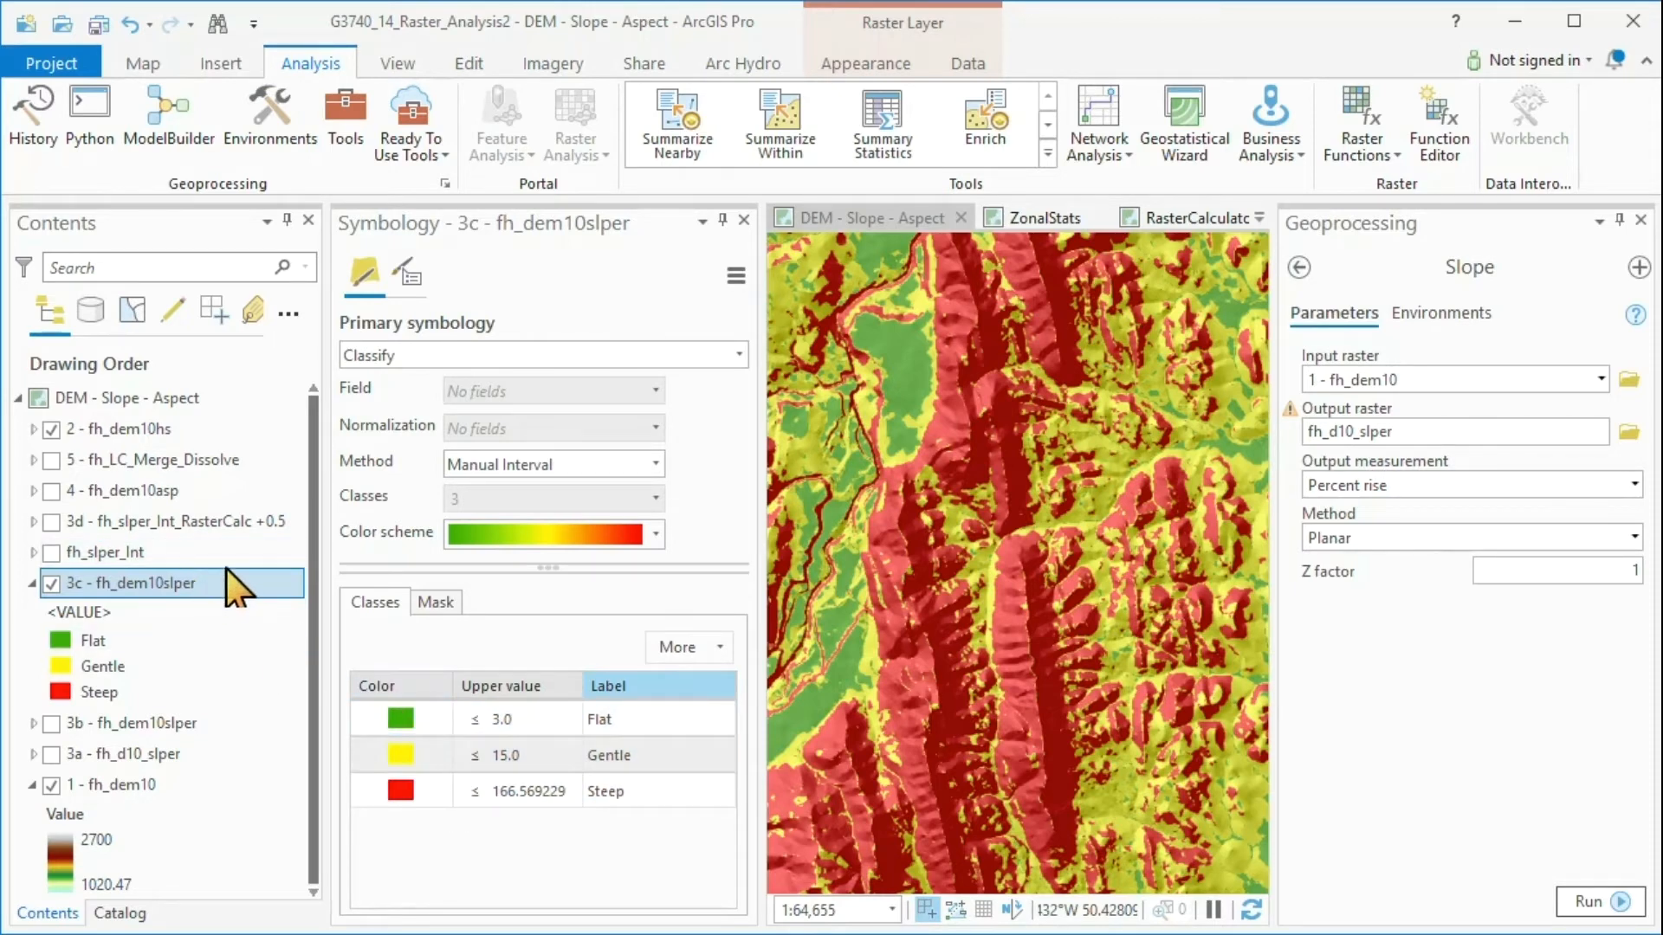
- Close the Symbology pane and open the Reclassify tool from the Reclass toolset of Spatial Analyst Tools
click(744, 220)
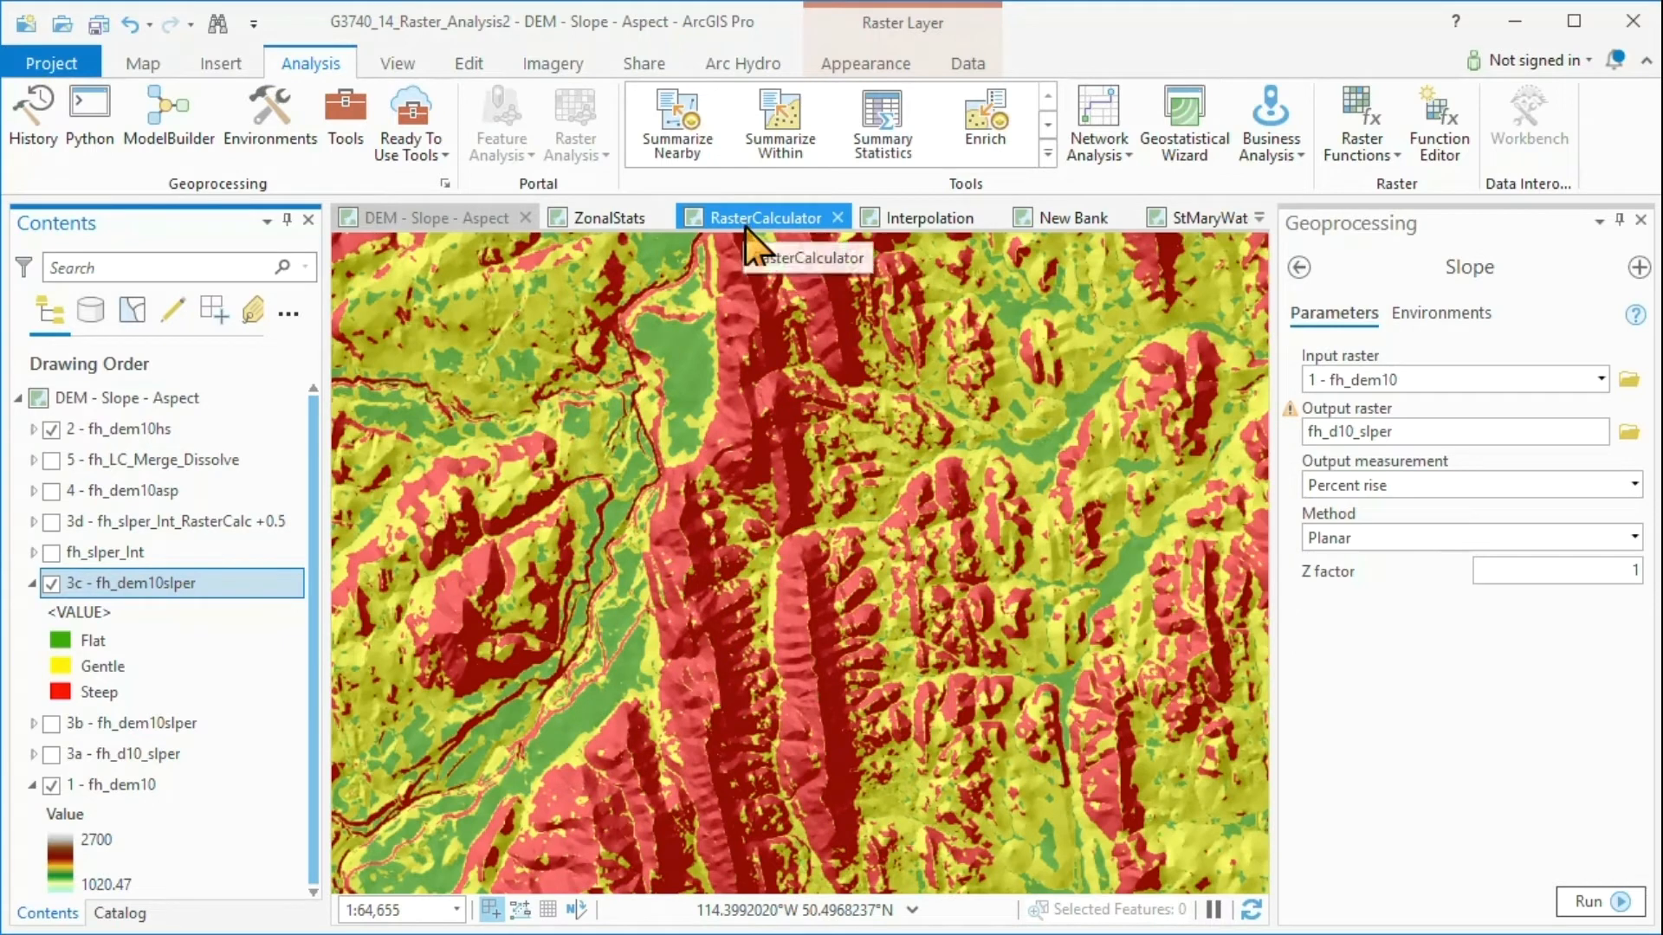
click(1299, 268)
click(1408, 313)
scroll(1654, 502, down, 2)
drag(1653, 503, 1637, 717)
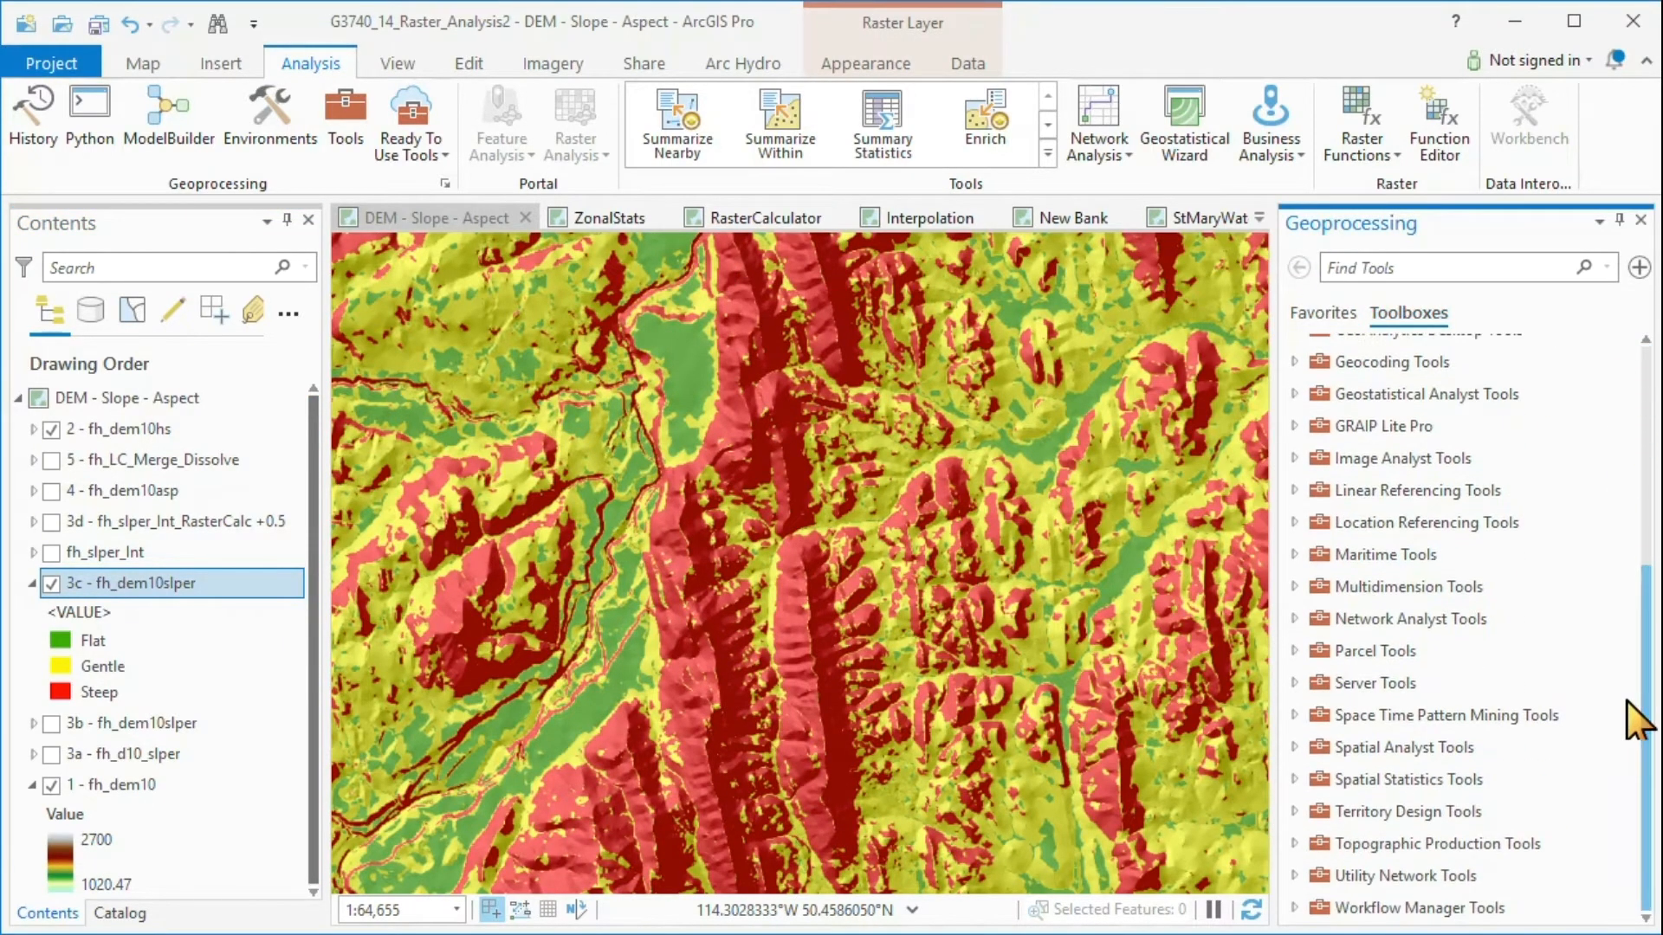
click(1294, 747)
scroll(1611, 771, down, 6)
click(1318, 621)
scroll(1650, 736, down, 1)
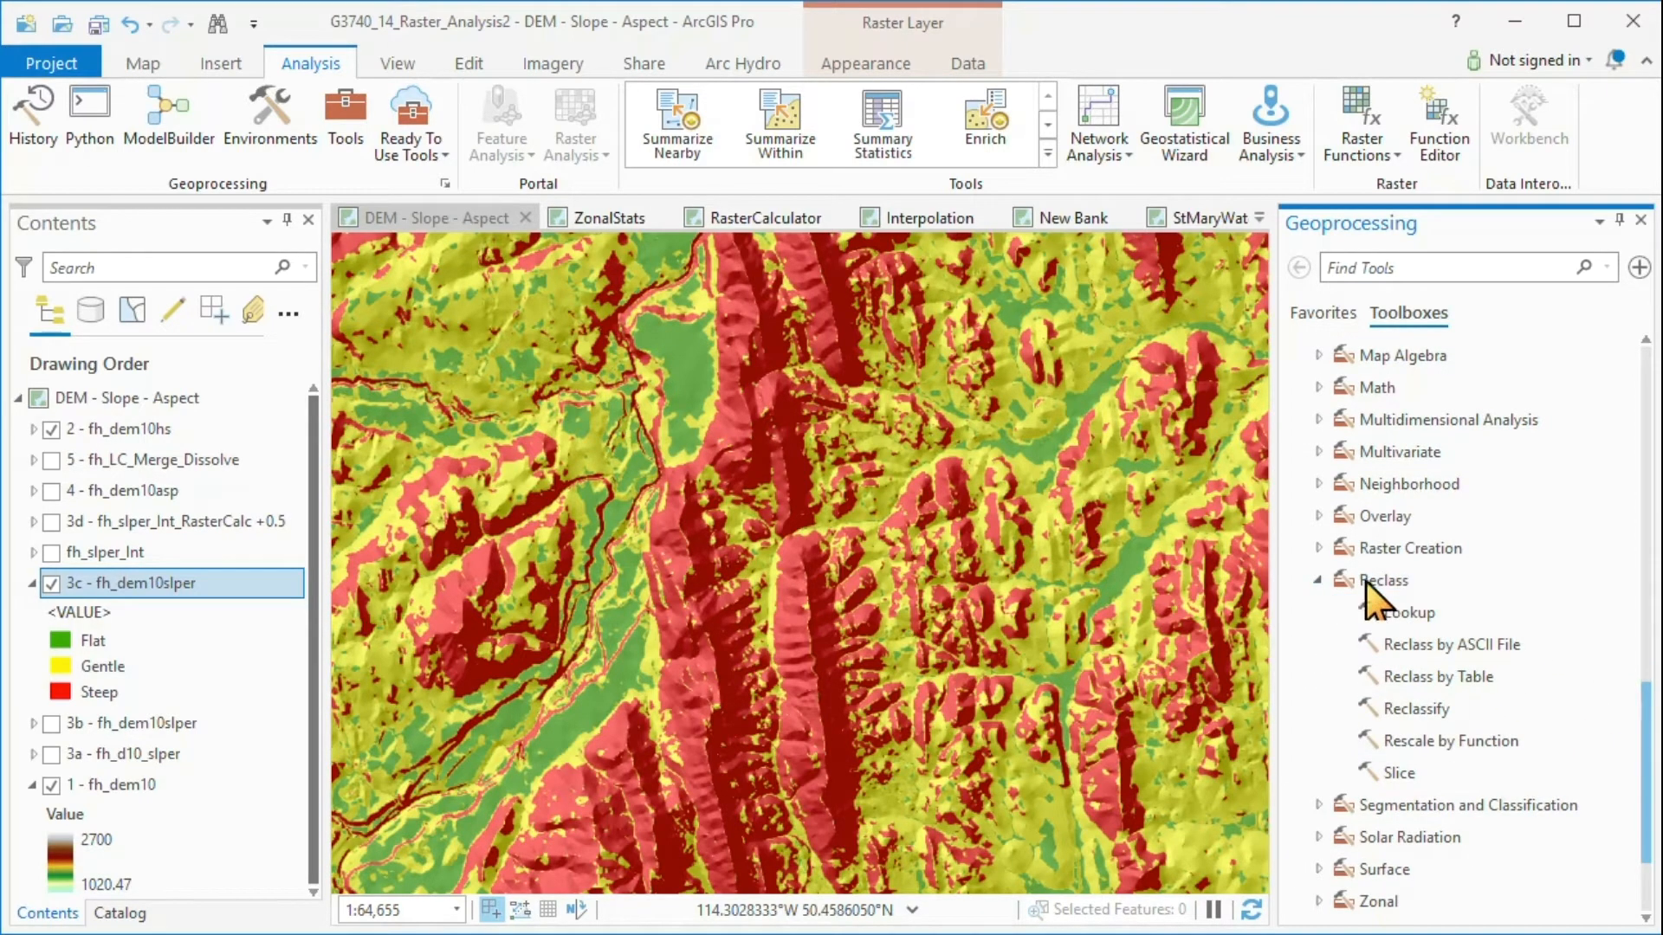
click(1417, 708)
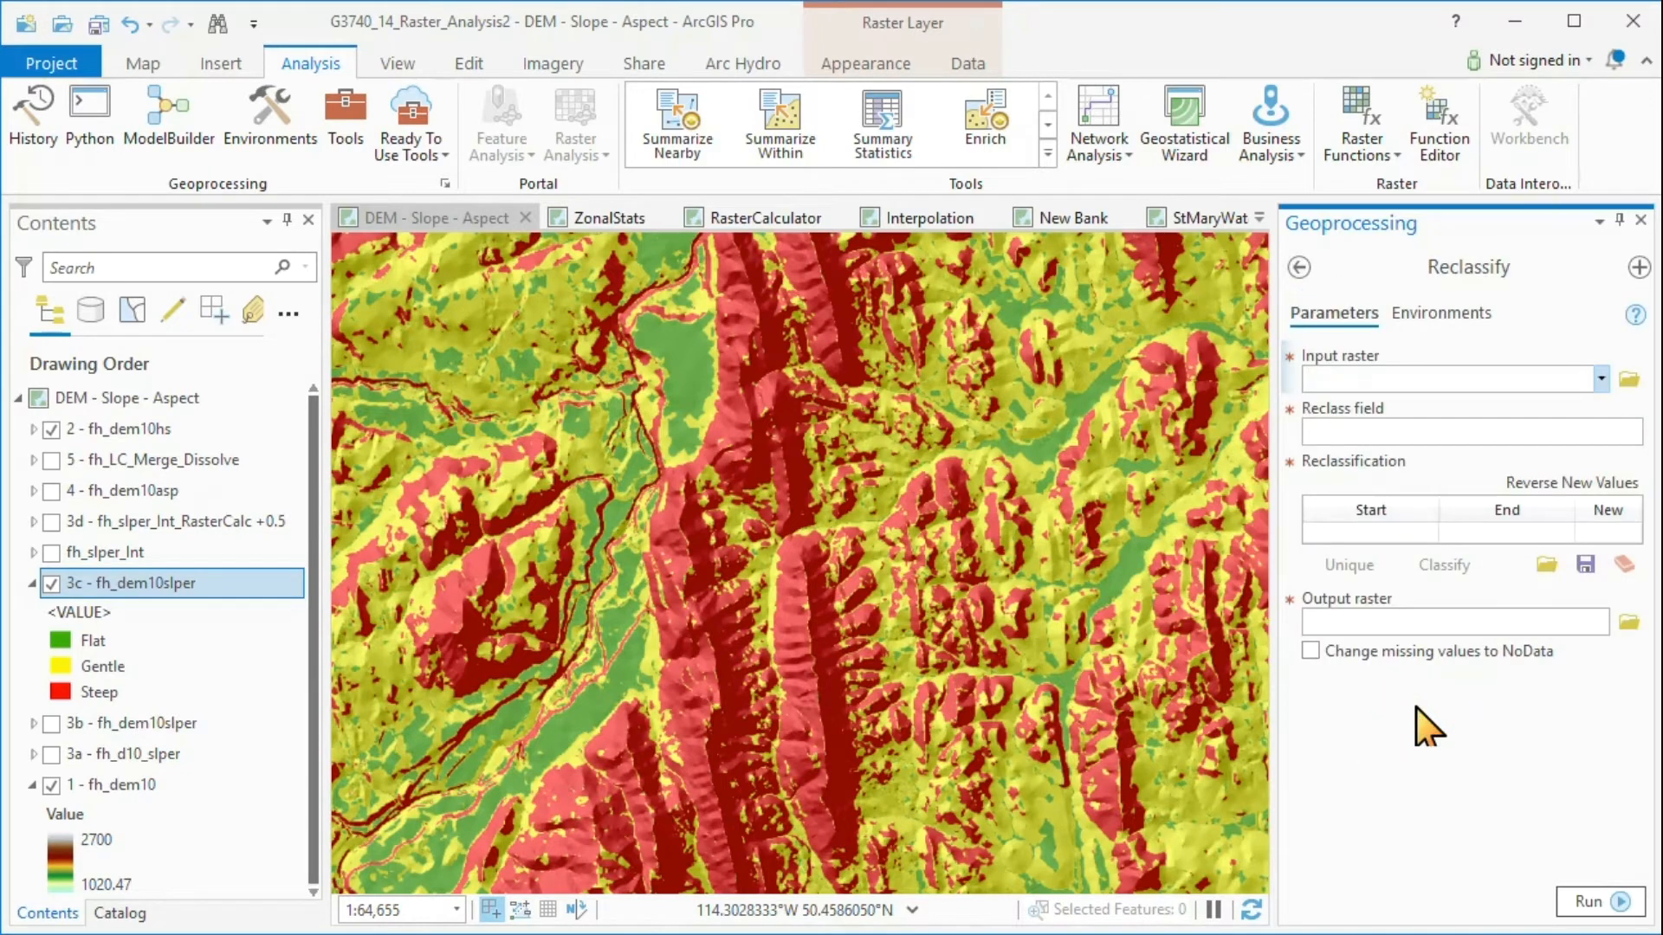
- Use 3c - fh_dem10slper as the input raster and classify it into 3 equal-interval classes
click(1601, 379)
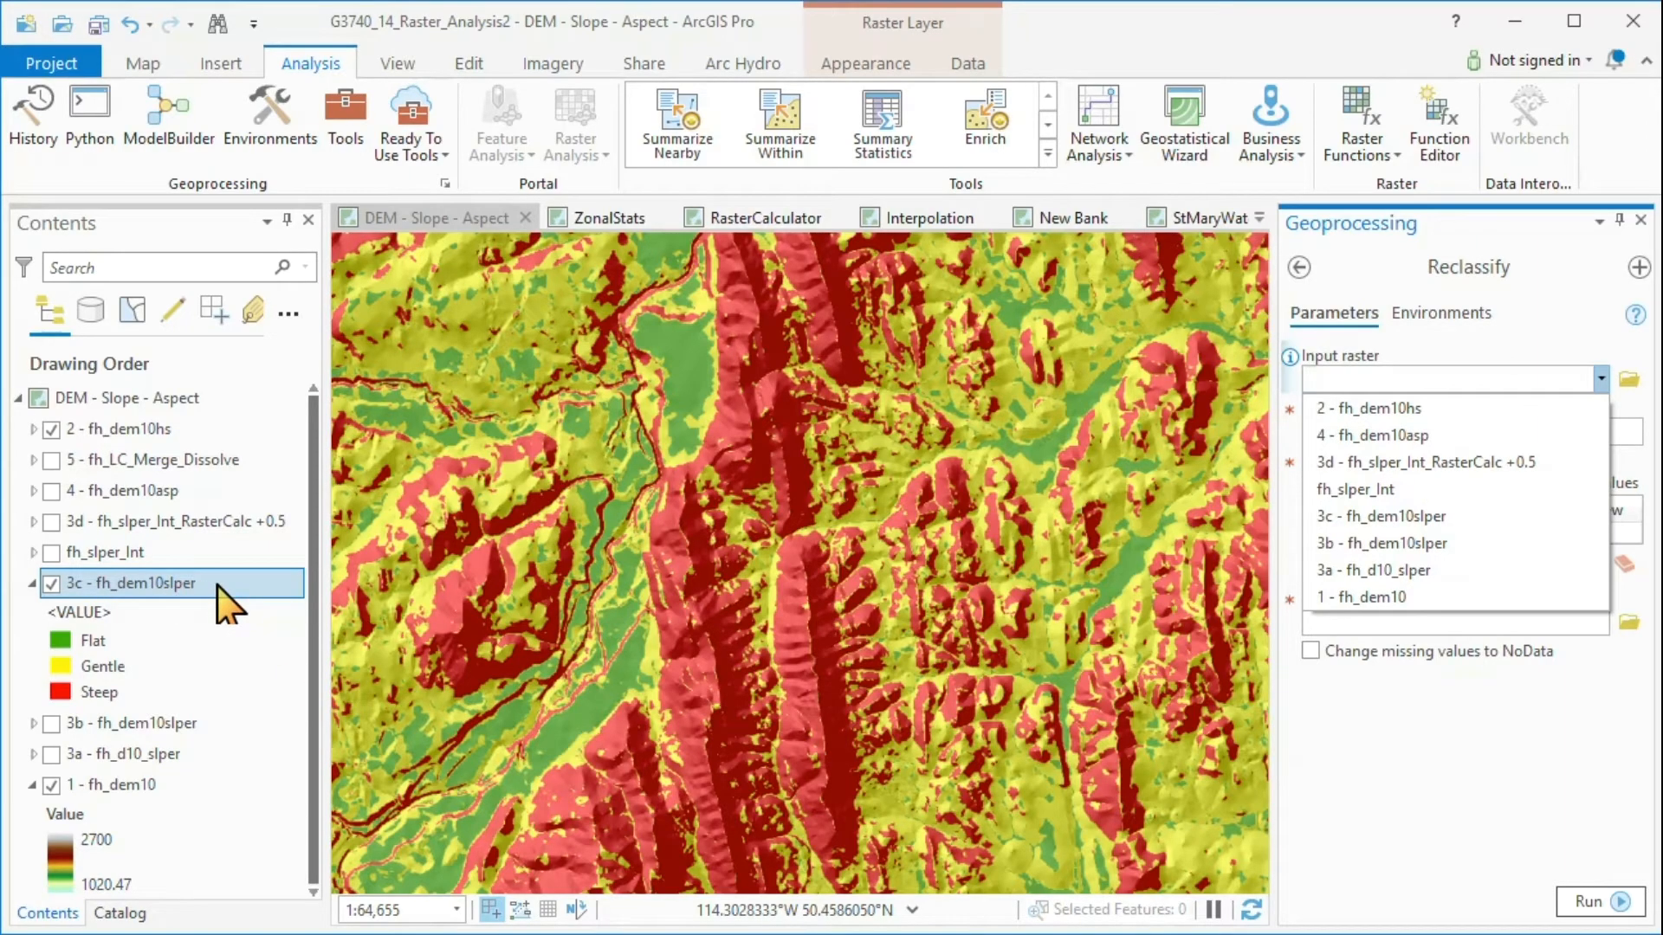
click(1404, 516)
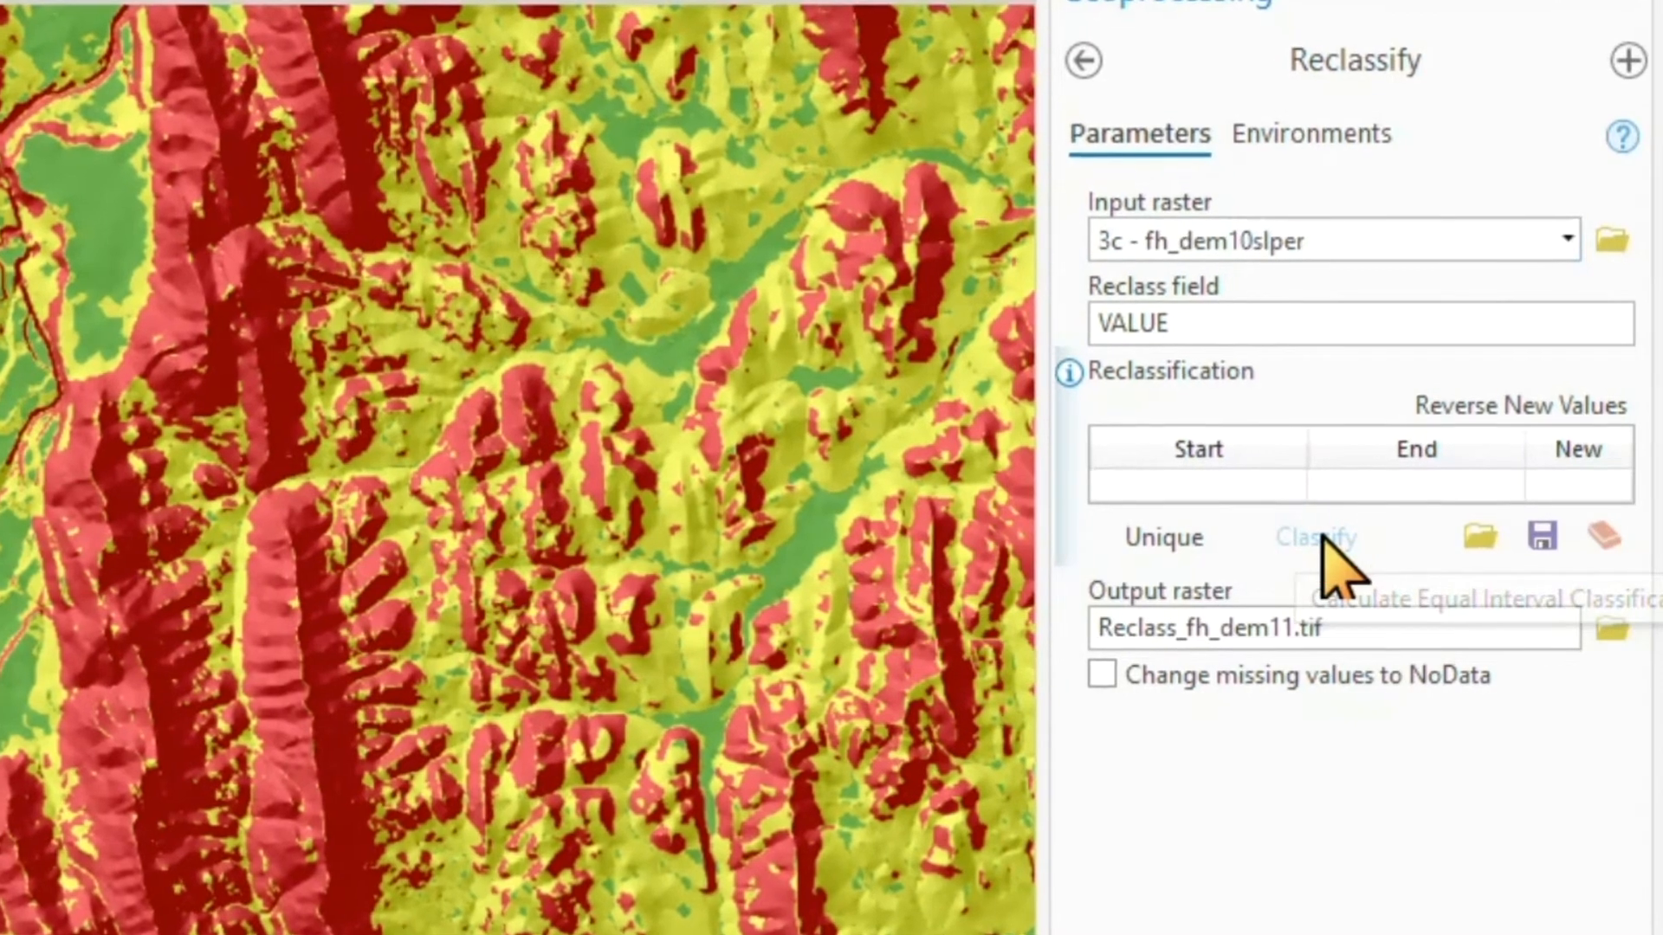
click(1320, 538)
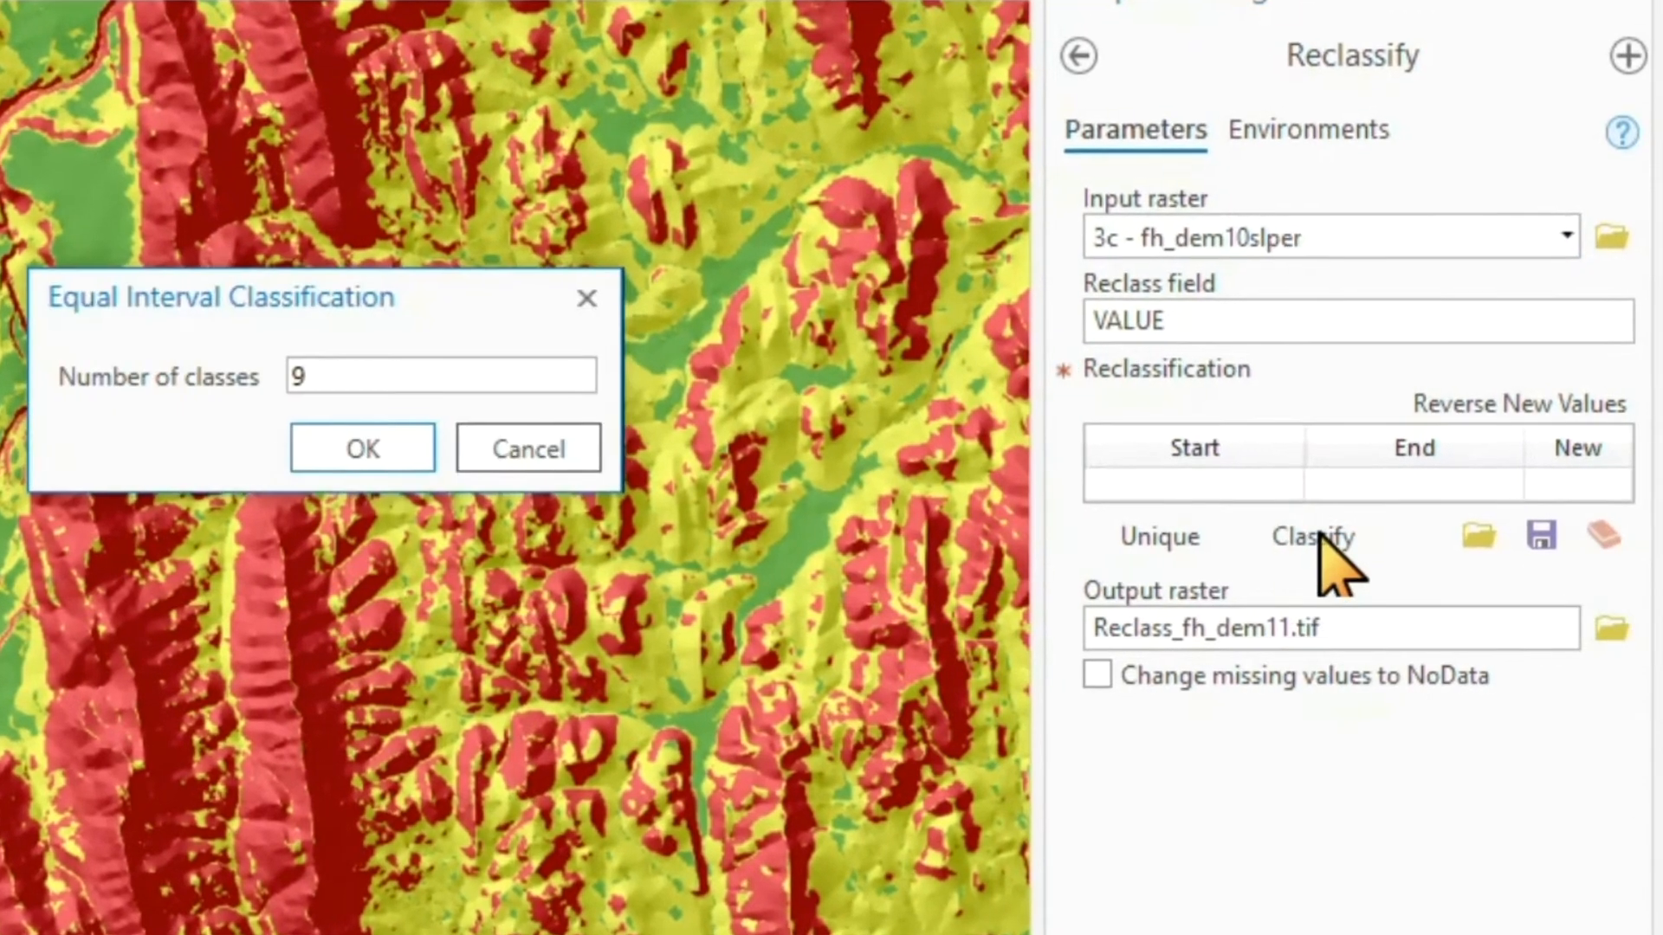
double_click(345, 375)
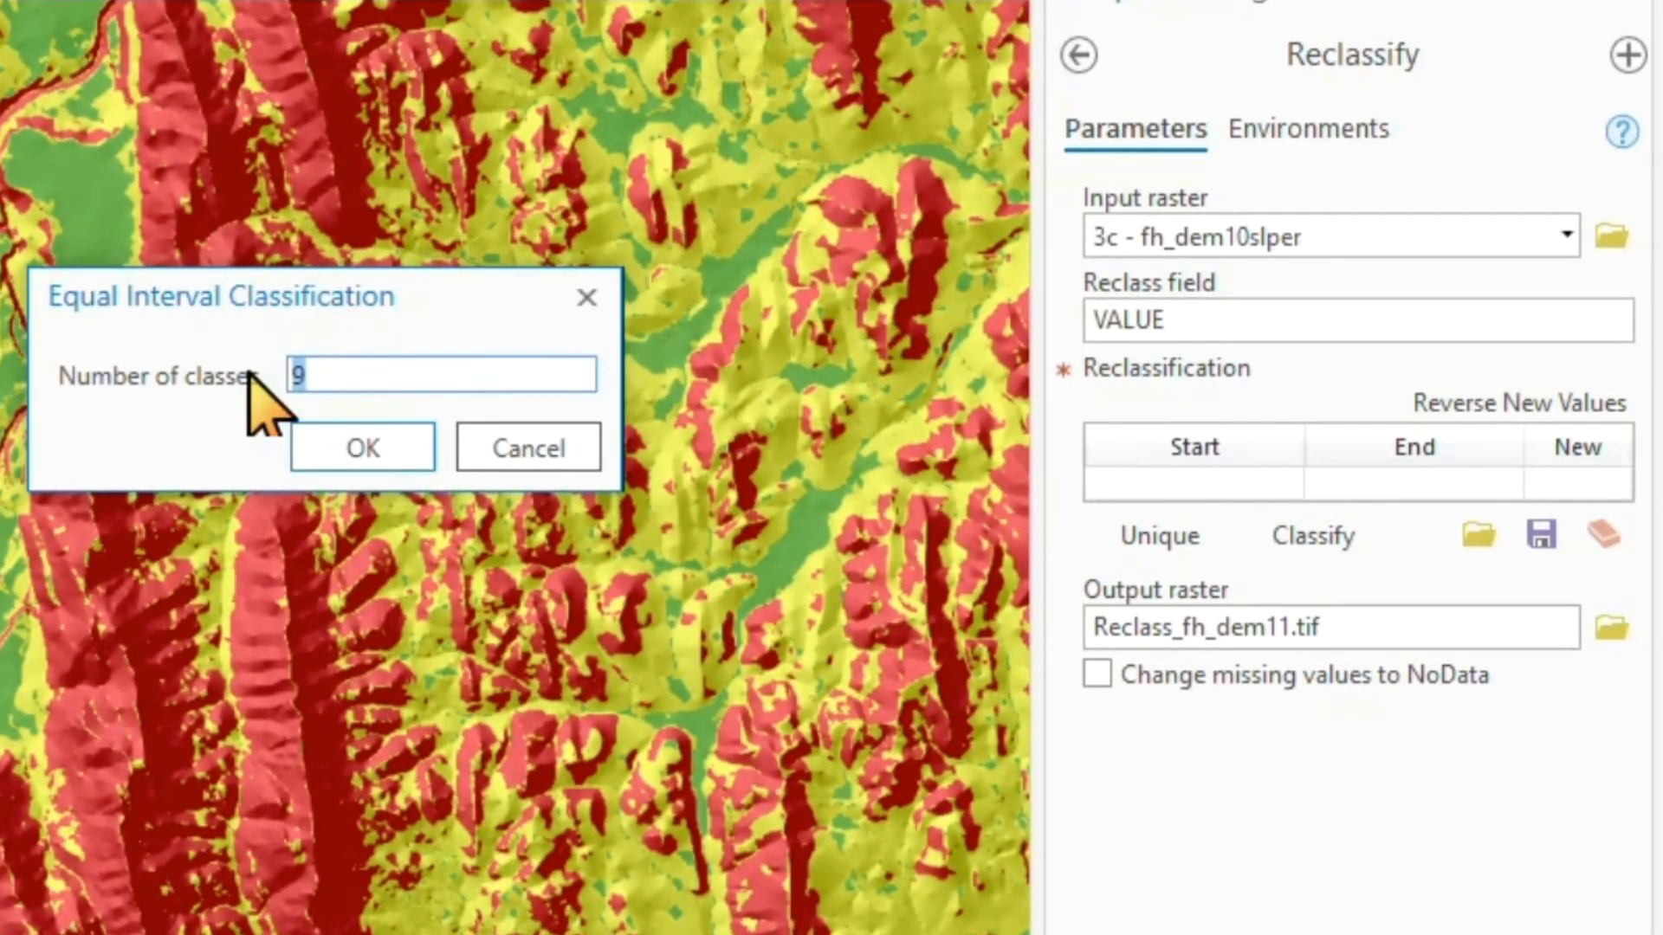
text(3)
click(400, 440)
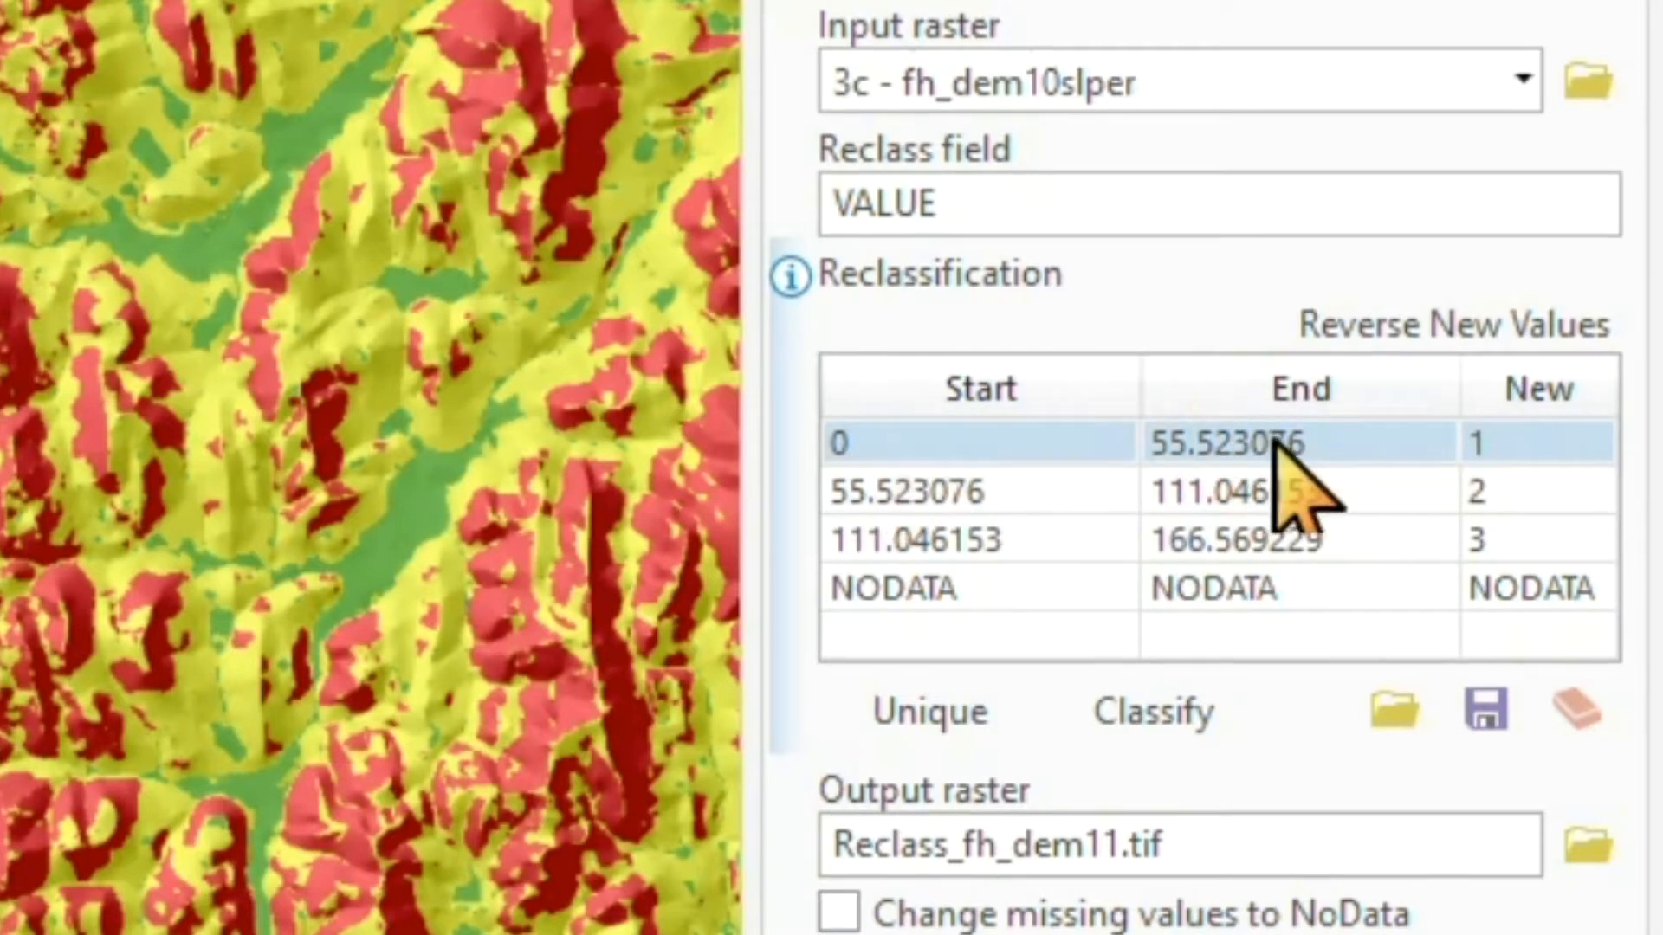
- Set the end value of the first reclassification range, new value 1, to 3
double_click(1321, 443)
drag(1325, 442, 1127, 444)
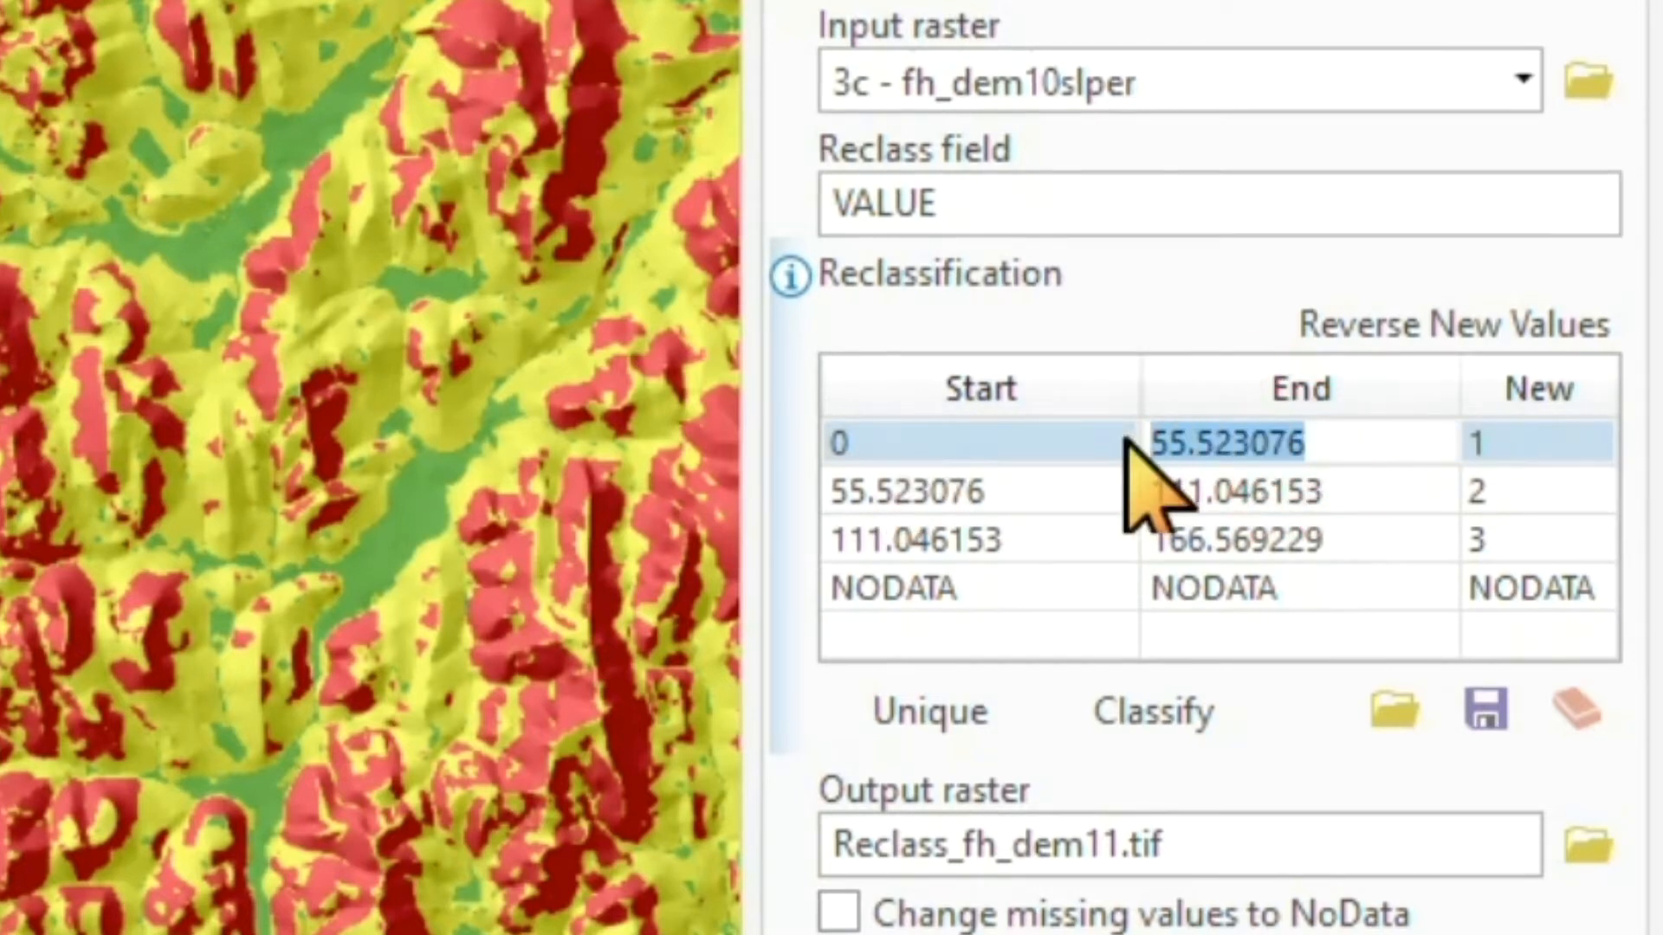
text(3)
- Set the second reclassification range, new value 2, to start at 3 and end at 15
click(1044, 489)
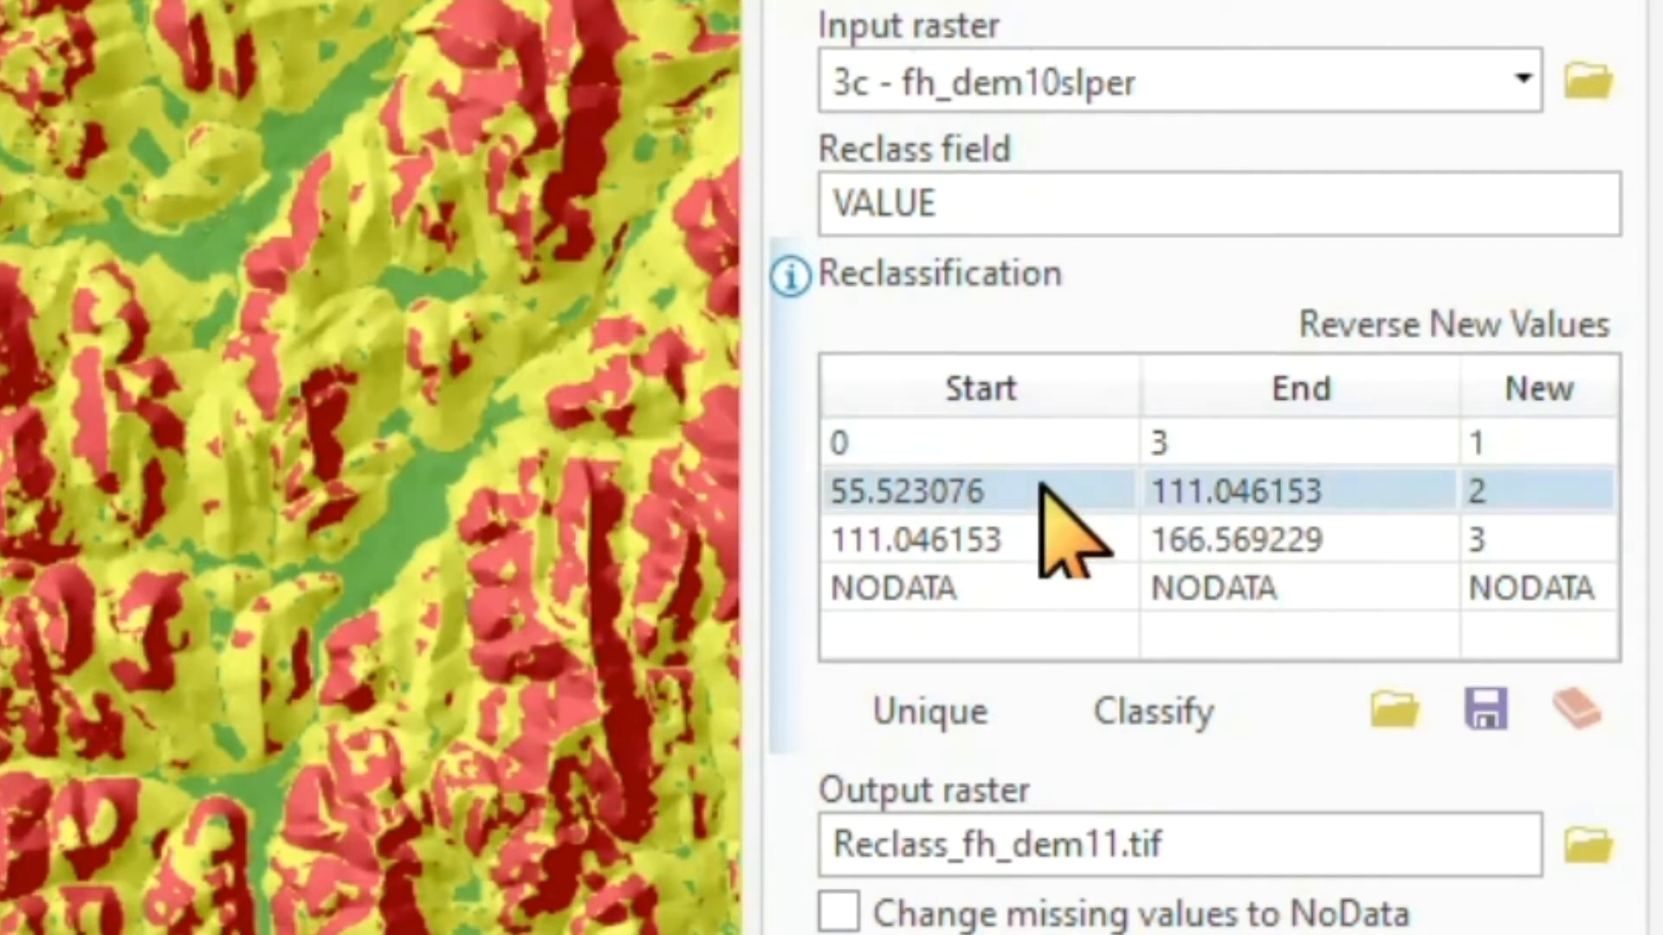
double_click(1043, 489)
drag(1046, 485, 814, 502)
text(3)
click(1280, 495)
click(1363, 486)
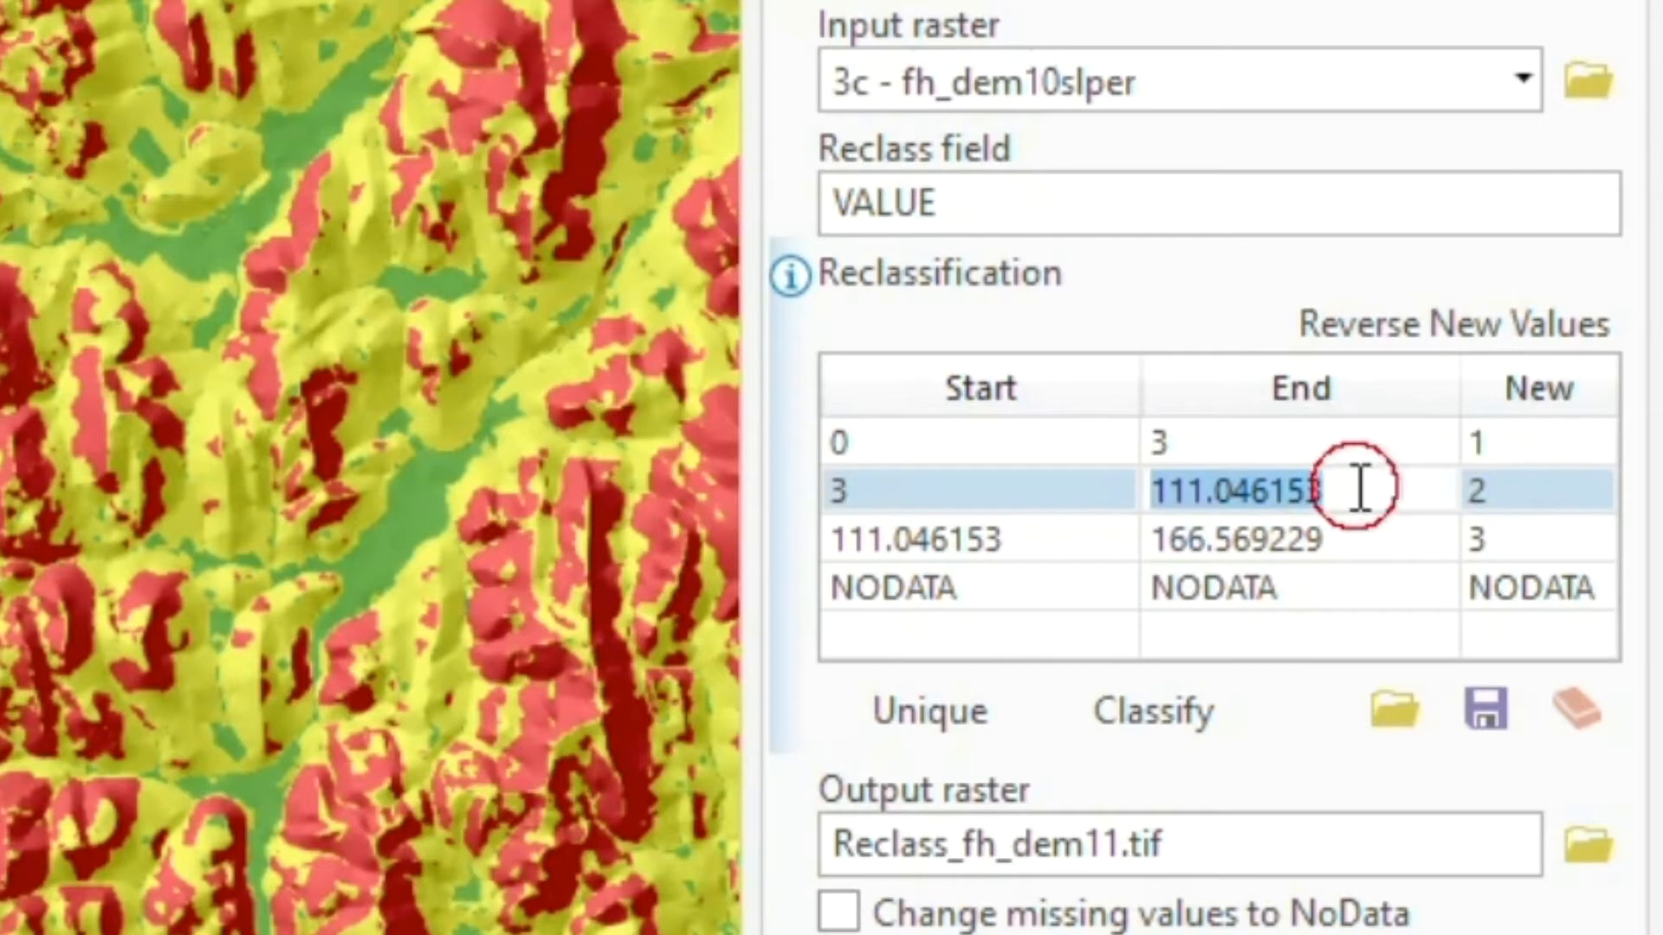
drag(1338, 486, 1100, 476)
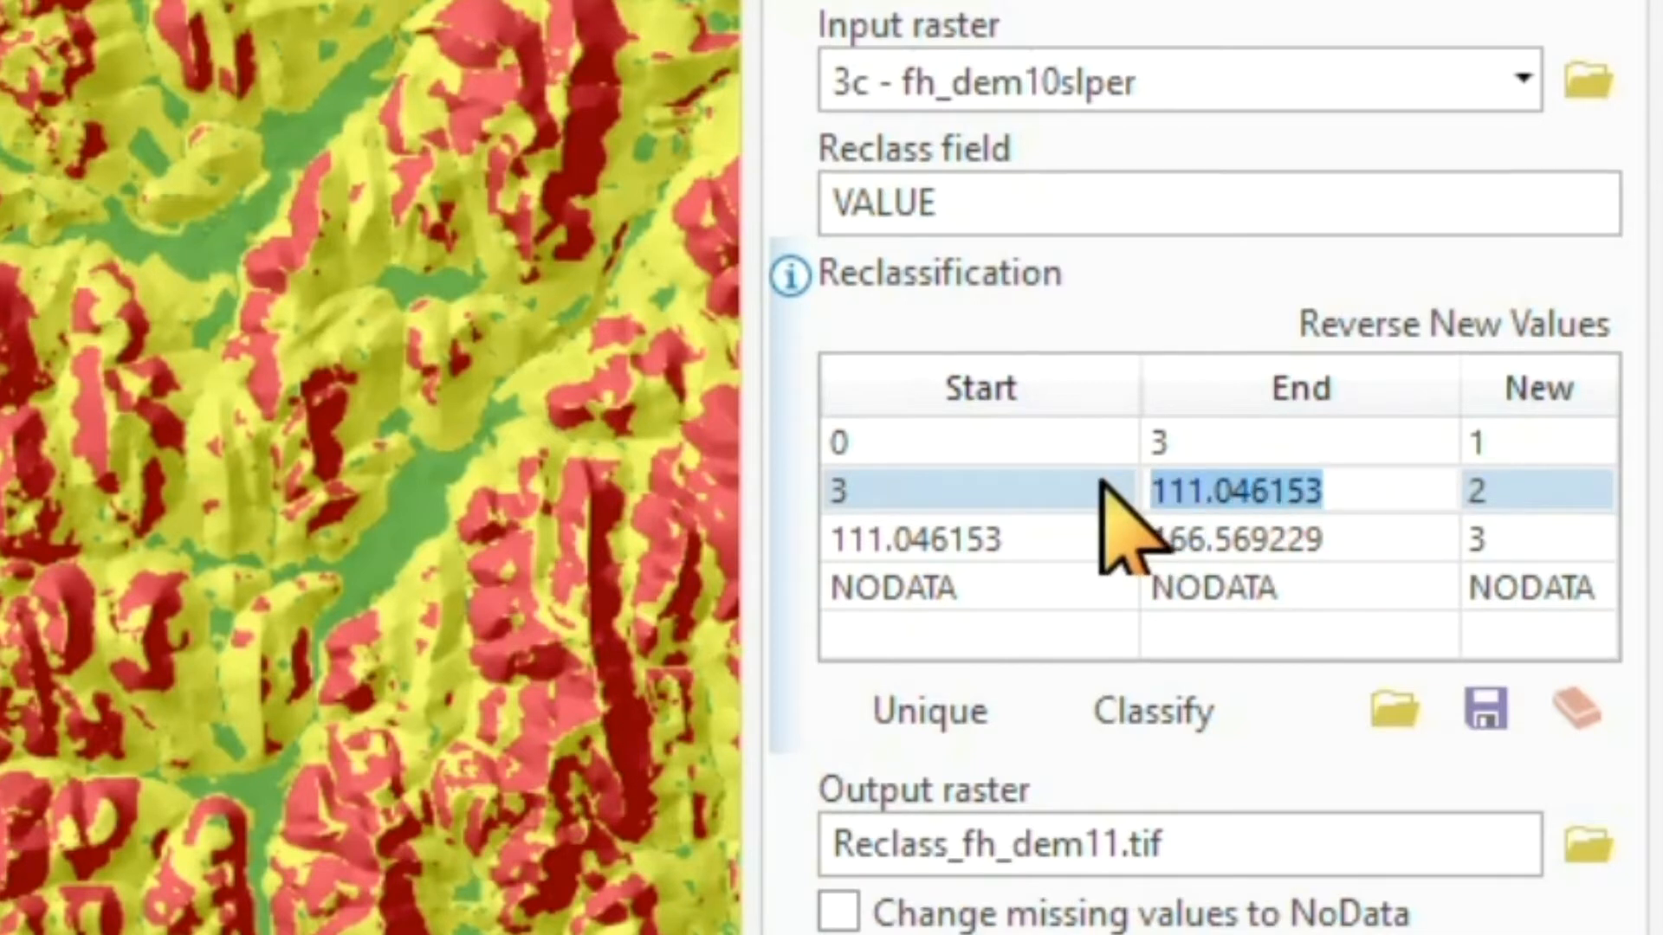
text(15)
- Set the start value of the third reclassification range, new value 3, to 15
double_click(1046, 539)
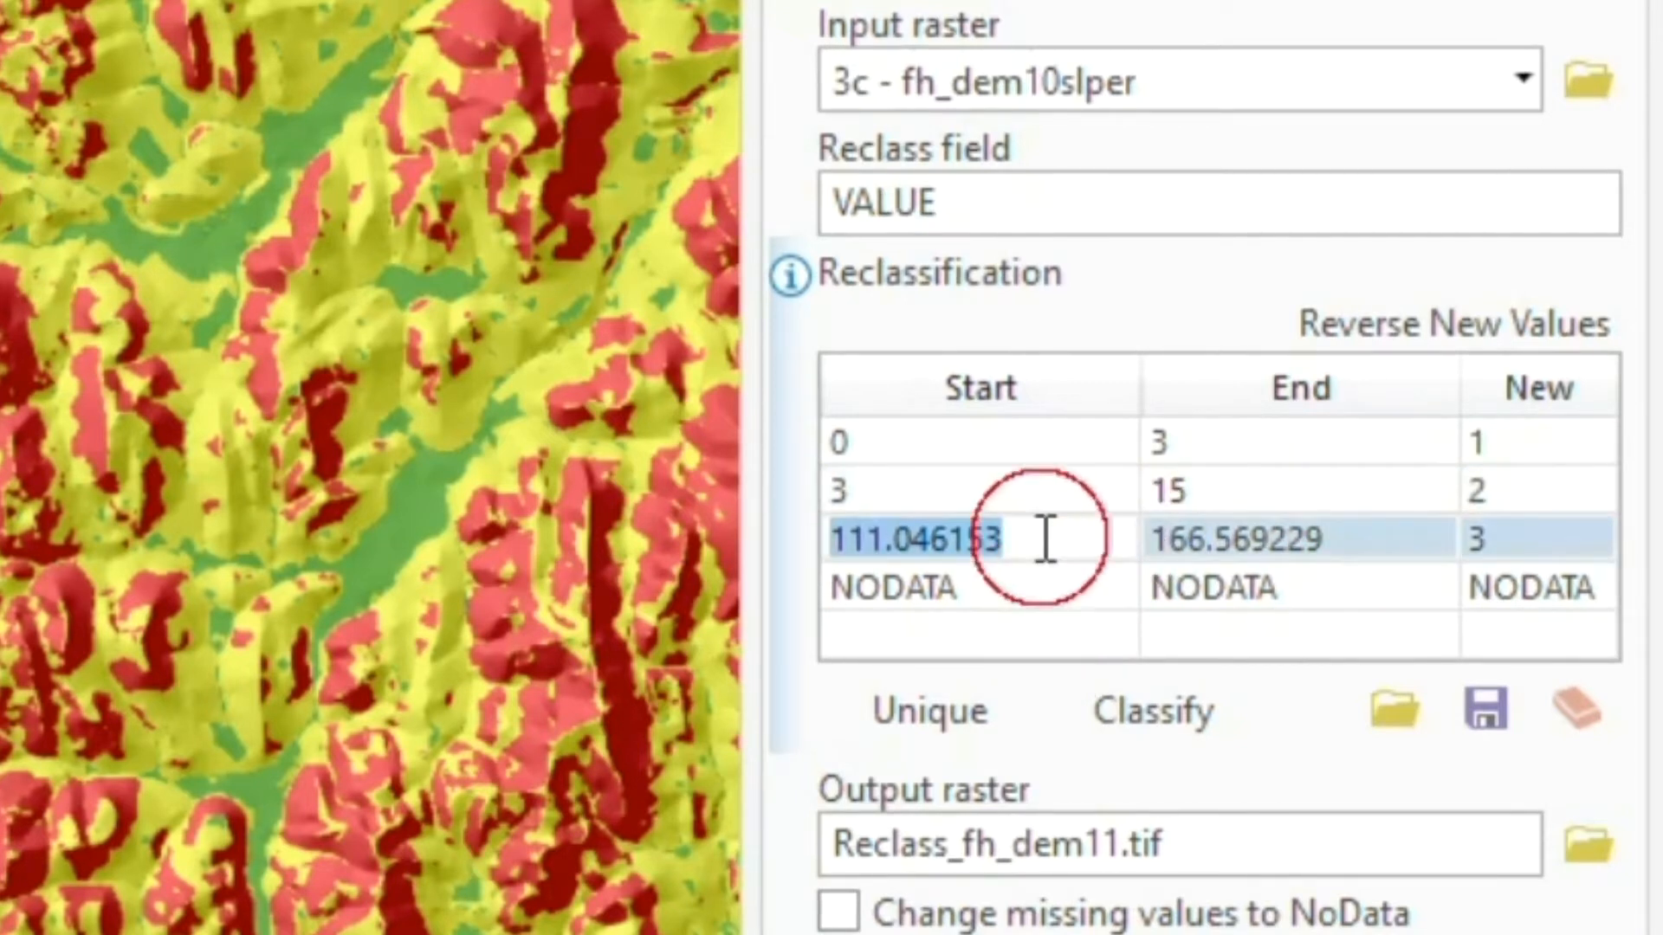
text(15)
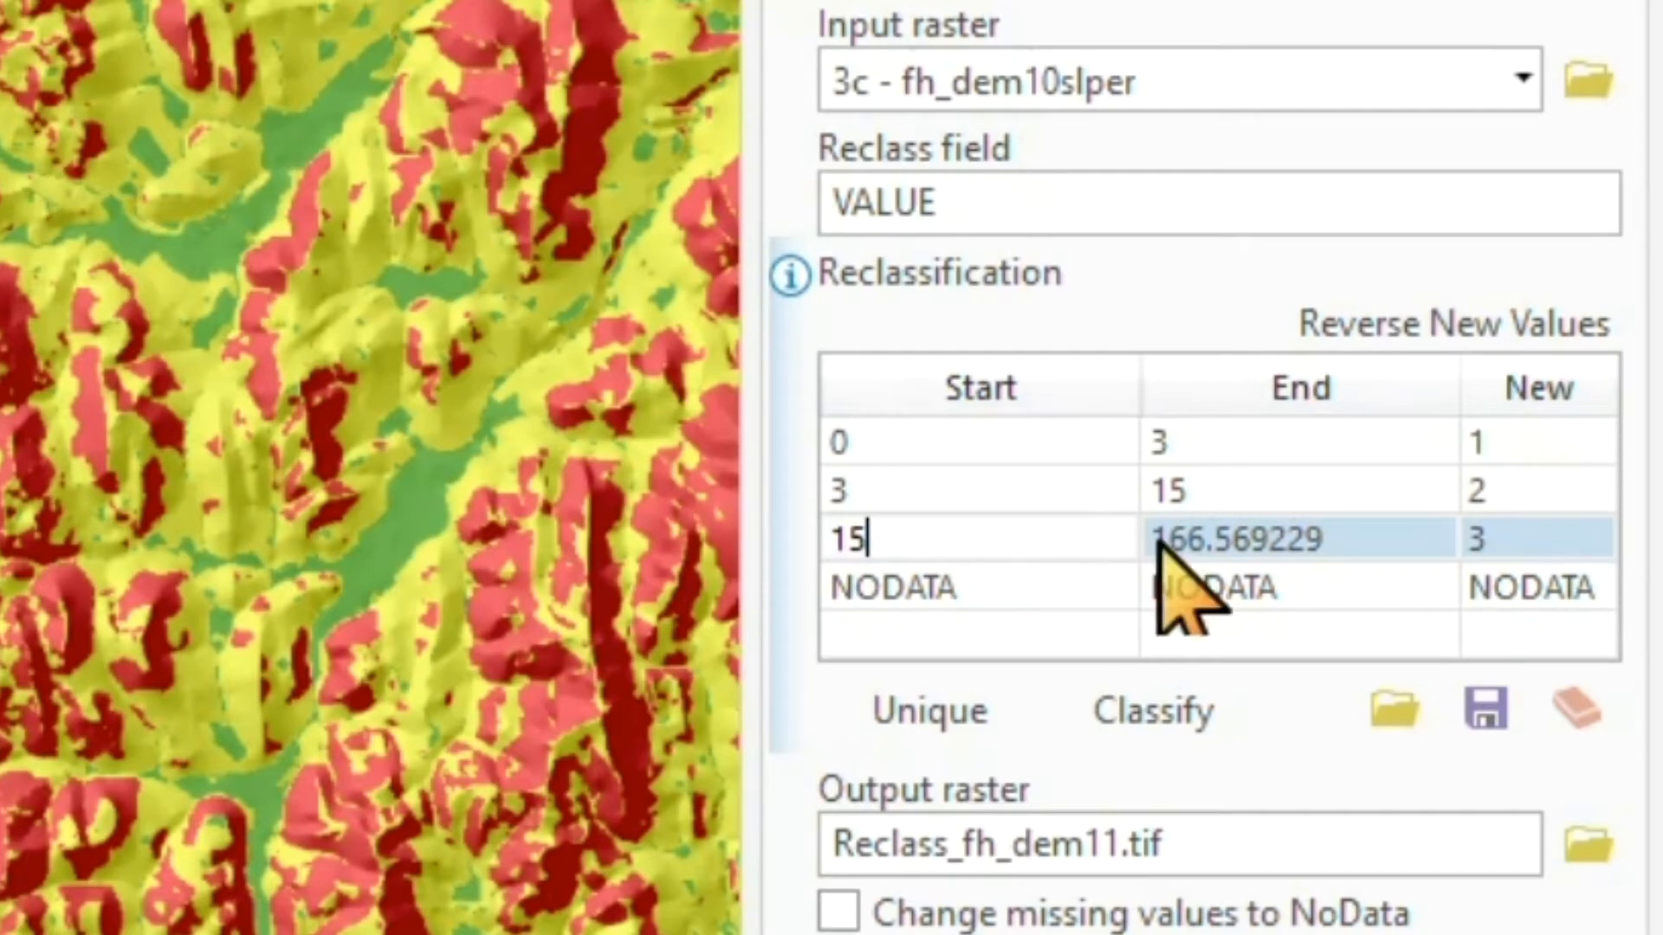
click(1372, 538)
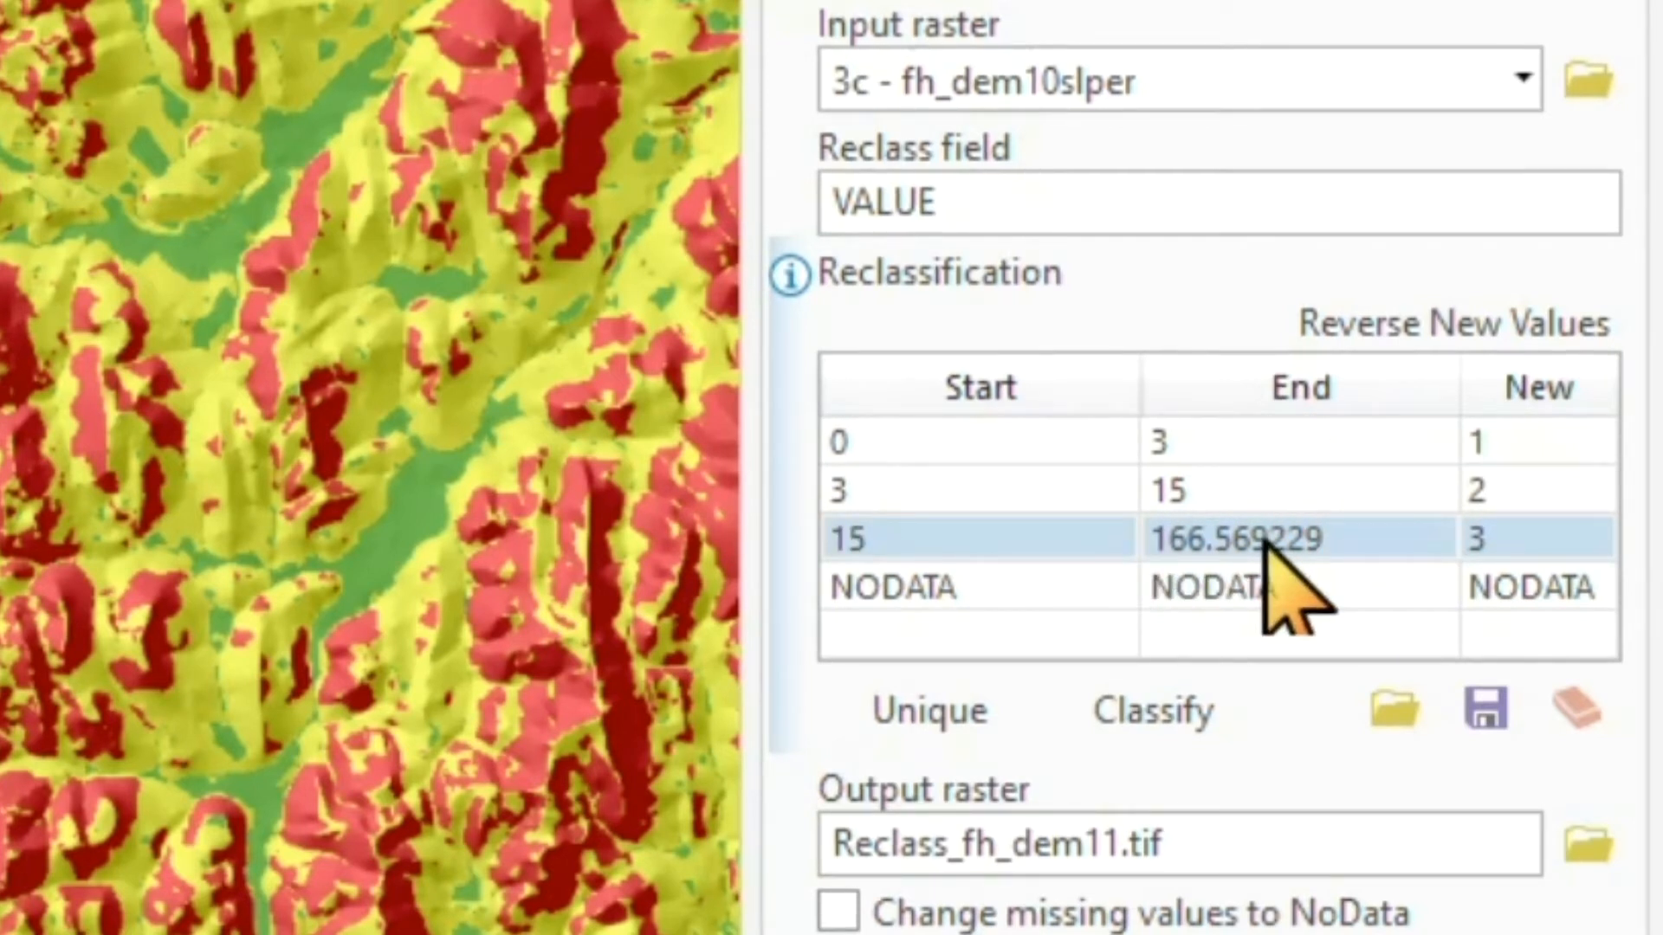
- Name the output raster fh_Slp_Rec3.tif and run the reclassification
click(970, 853)
key(Left)
key(Left)
key(Left)
key(Left)
key(BackSpace)
key(BackSpace)
key(Left)
key(Left)
key(Left)
key(Left)
key(Left)
key(Left)
key(BackSpace)
key(BackSpace)
key(BackSpace)
key(BackSpace)
key(BackSpace)
key(BackSpace)
key(BackSpace)
key(BackSpace)
key(Right)
key(Right)
key(Right)
key(Right)
key(Right)
key(Right)
text(_)
key(BackSpace)
key(BackSpace)
key(BackSpace)
key(BackSpace)
text(Slp_Rec3)
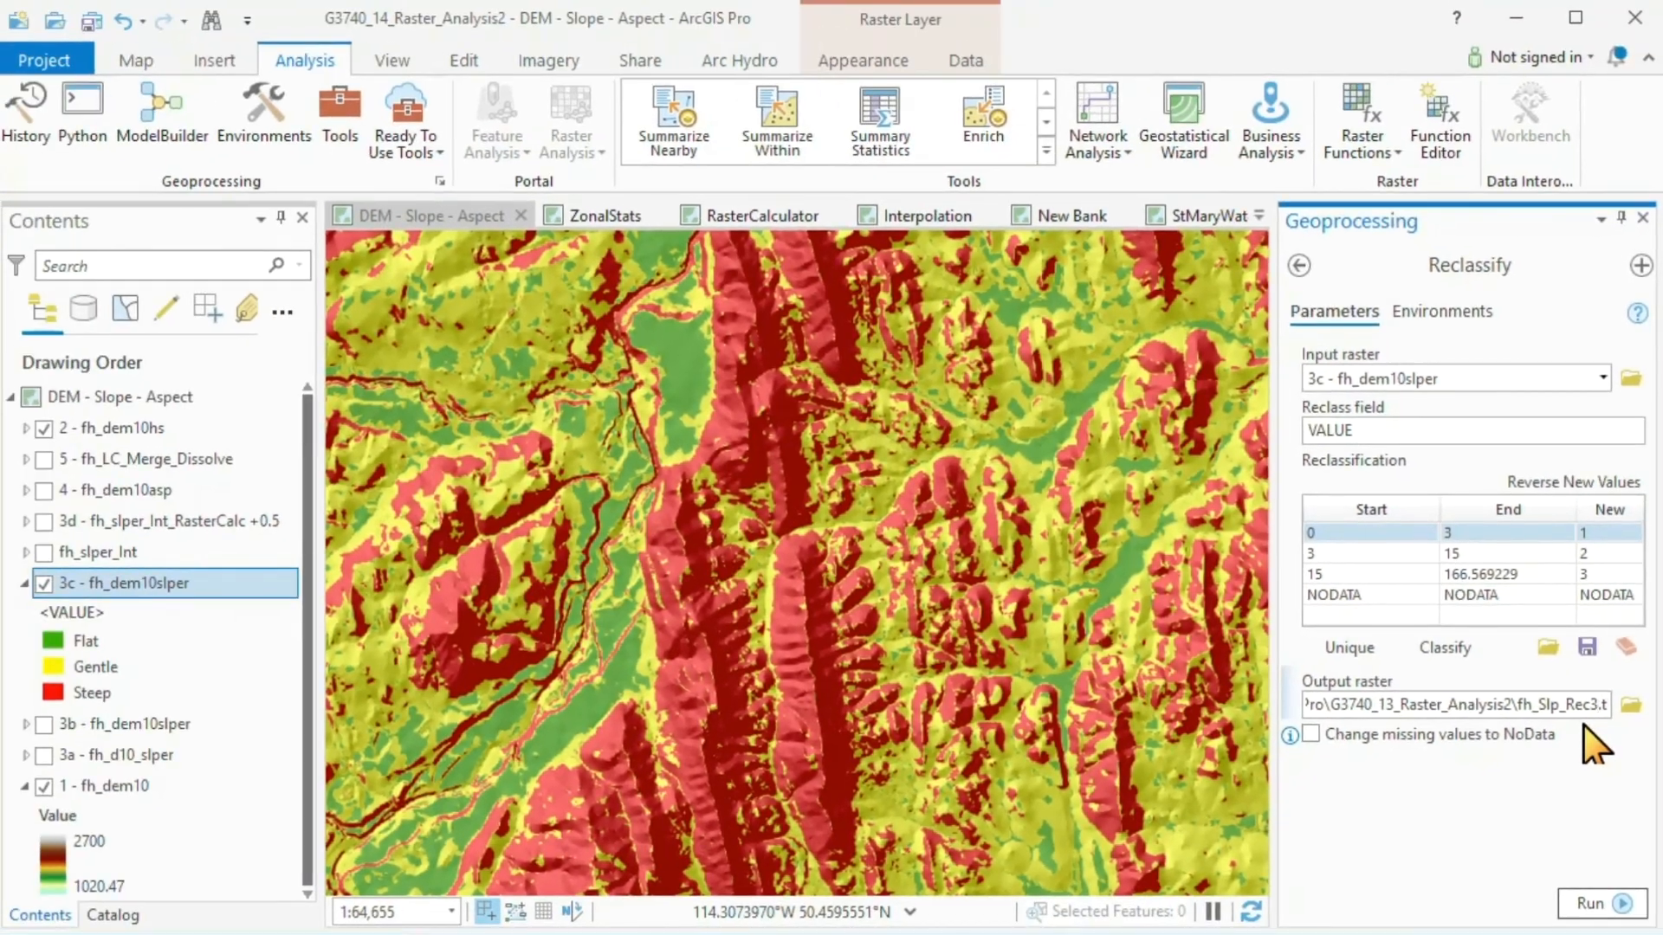
click(1593, 903)
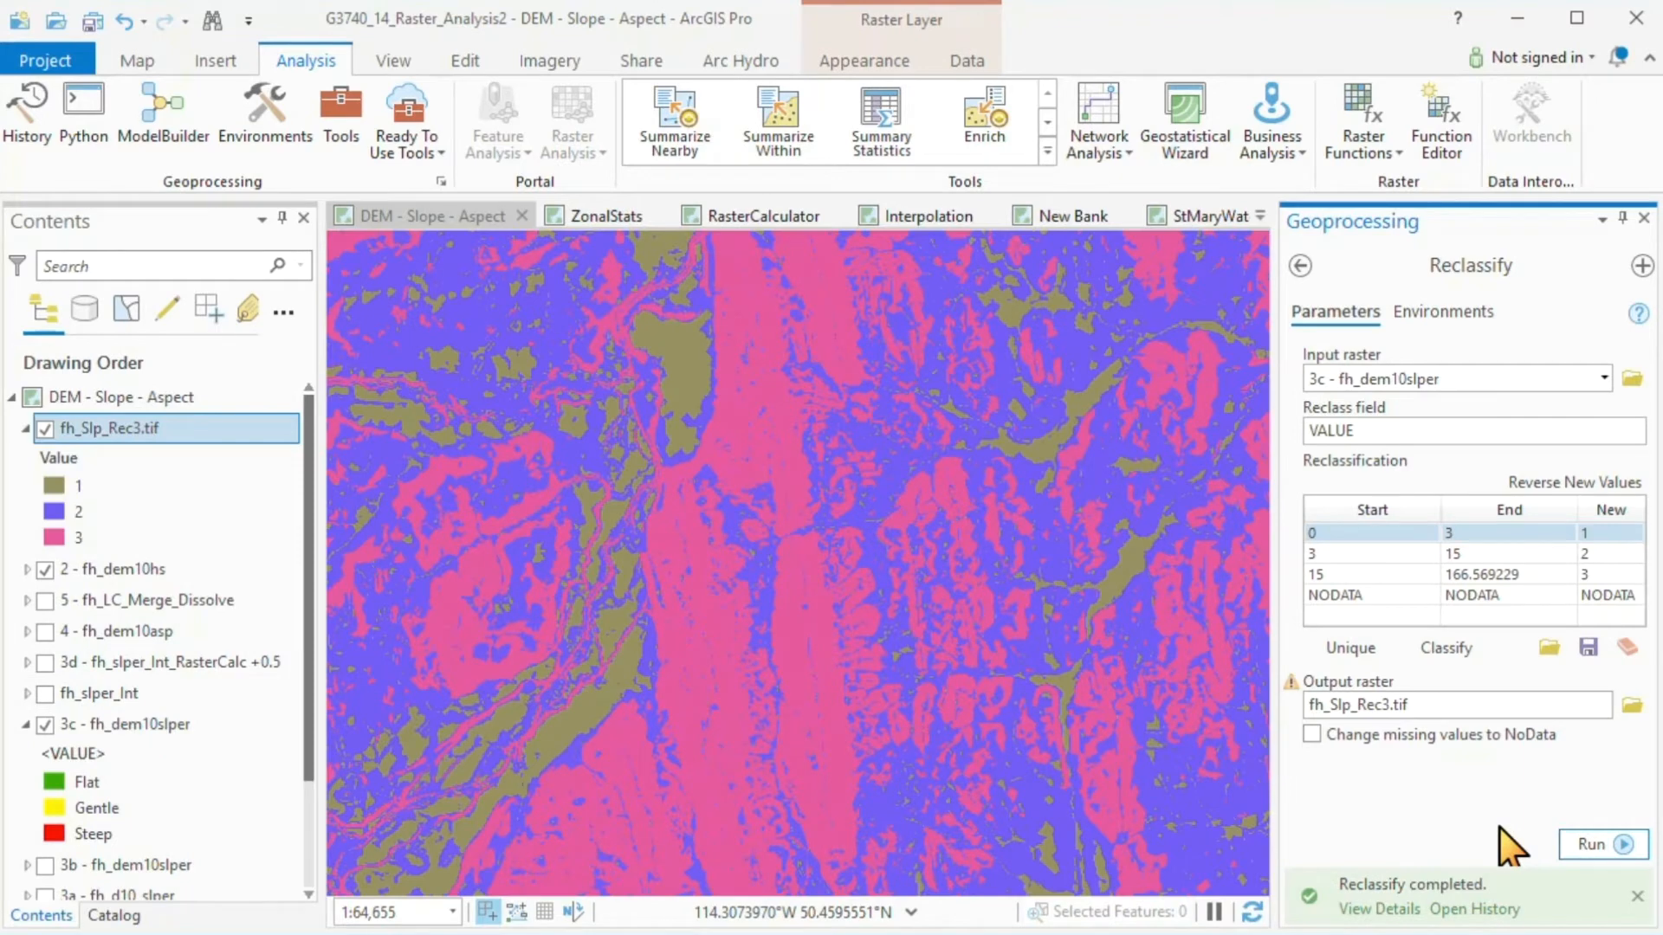
- Examine the cell counts per value in the attribute table of fh_Slp_Rec3.tif, and close the table
right_click(80, 425)
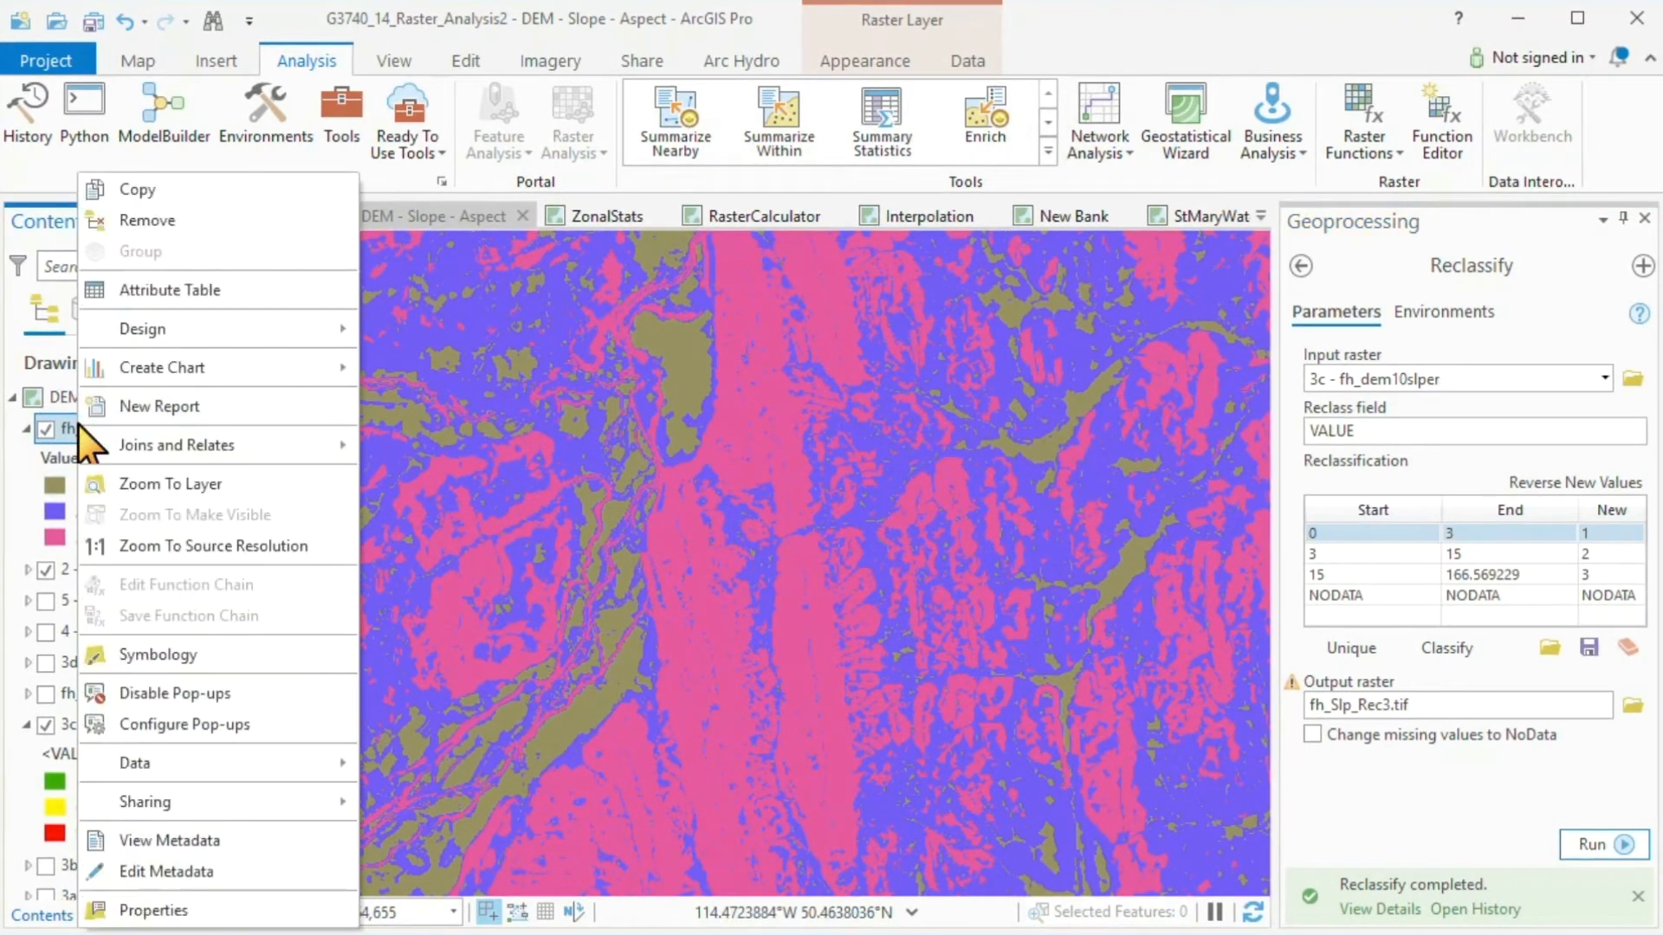
click(158, 292)
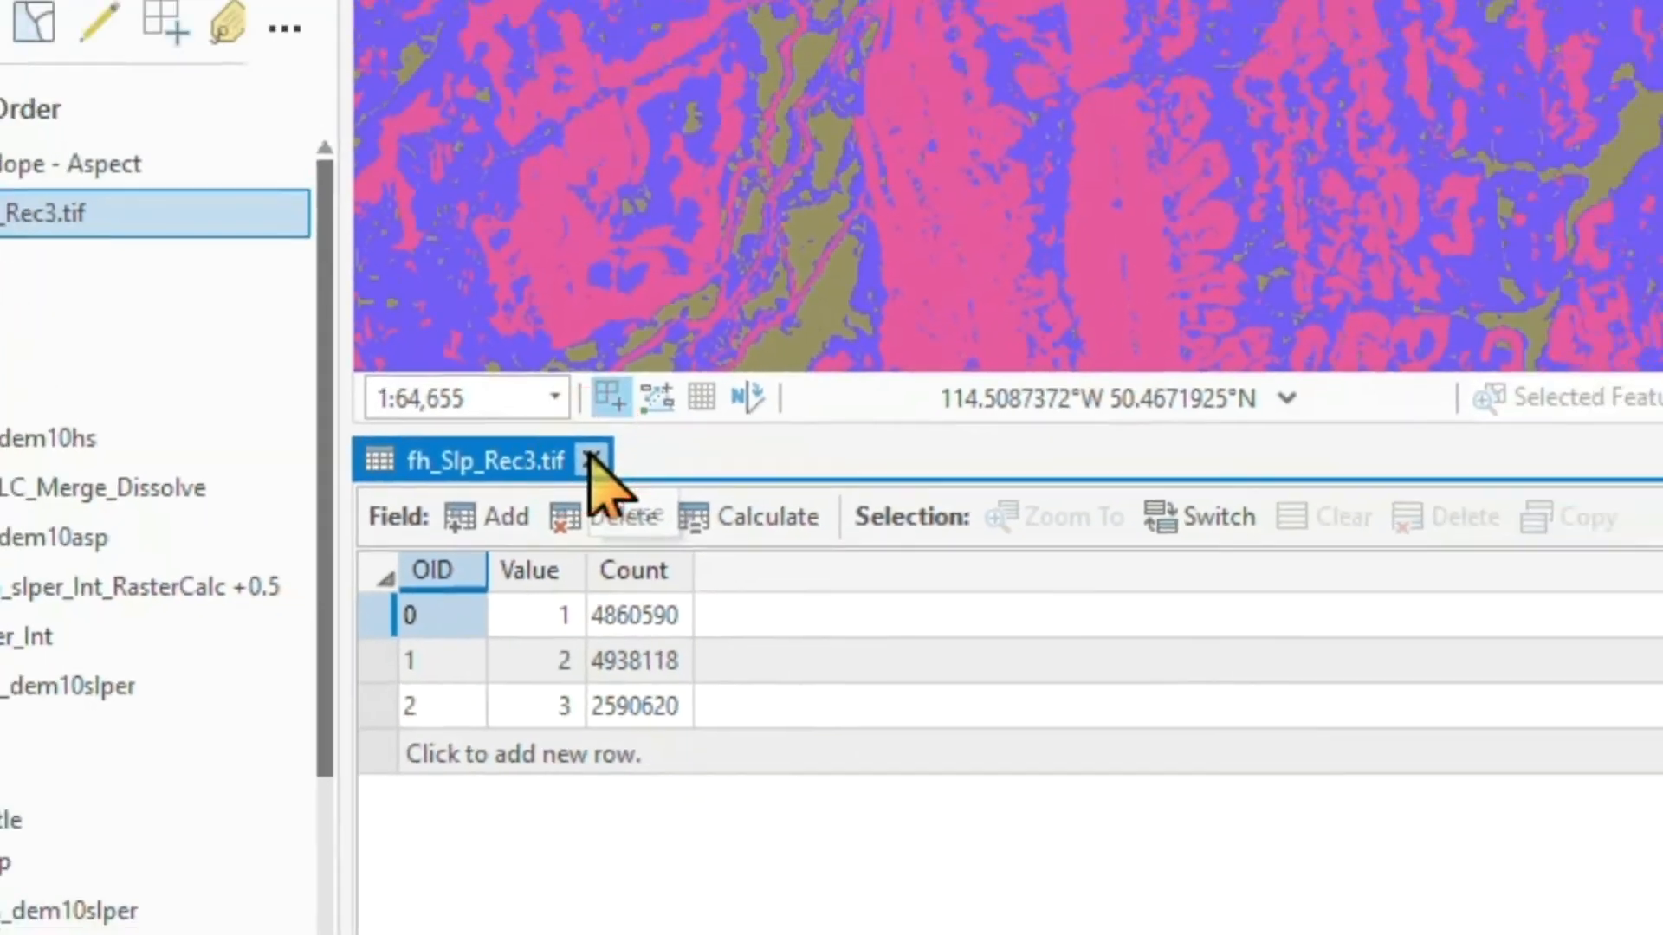
click(889, 149)
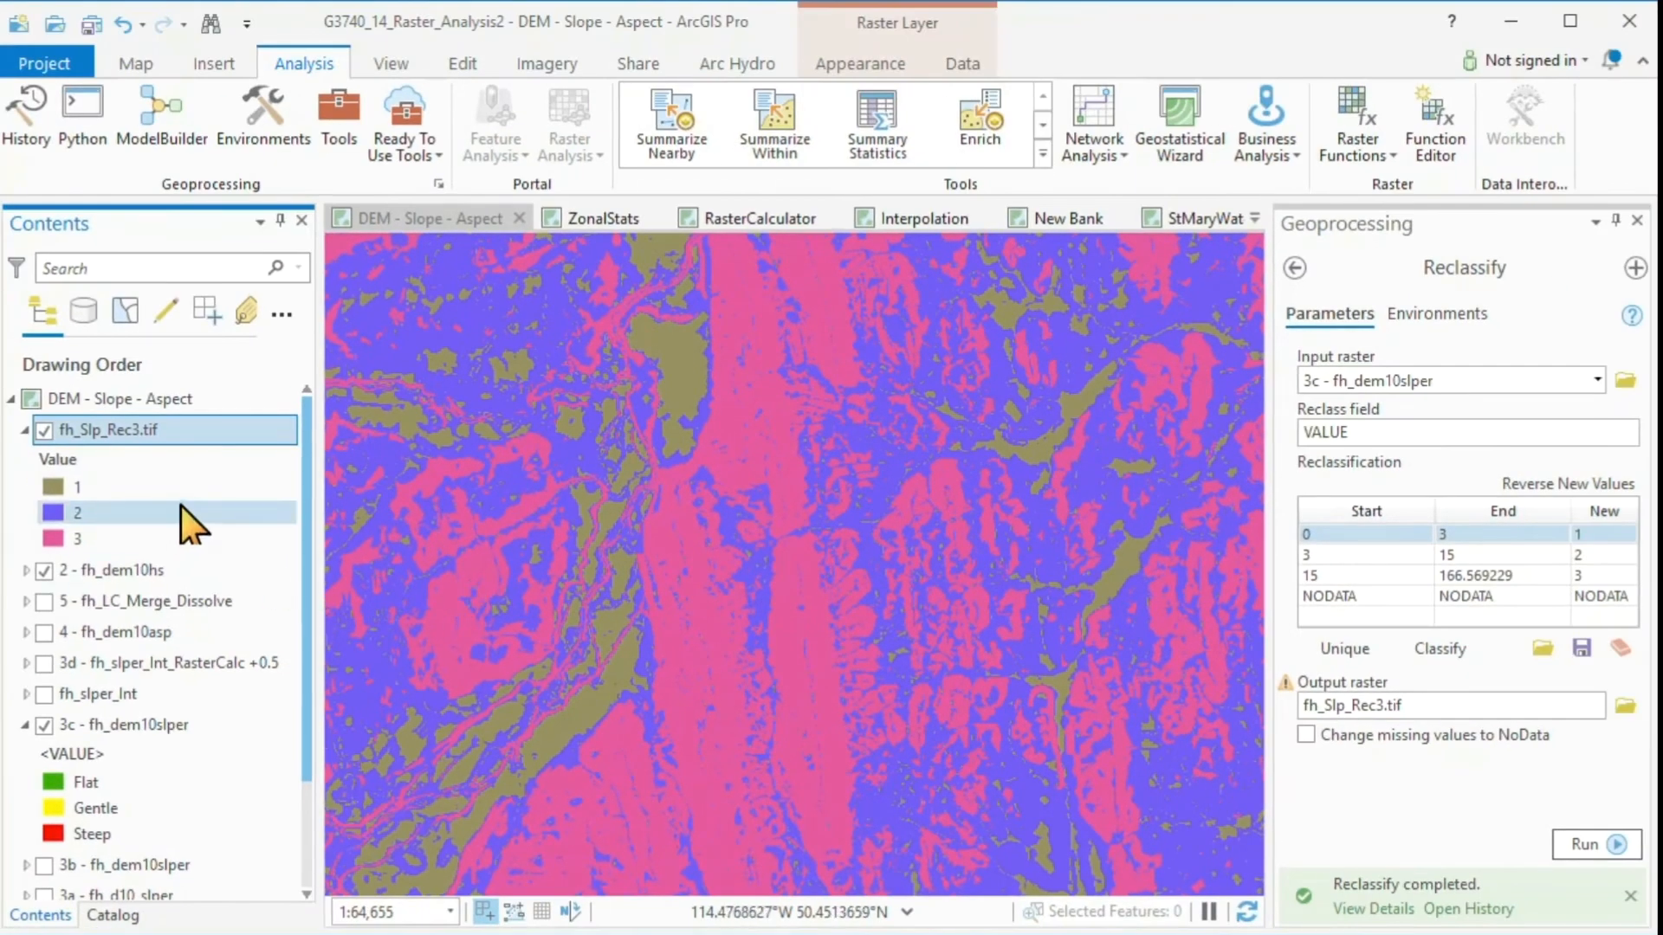
- Color the fh_Slp_Rec3.tif classes: value 1 light green, value 2 light orange and value 3 orange-red
right_click(154, 429)
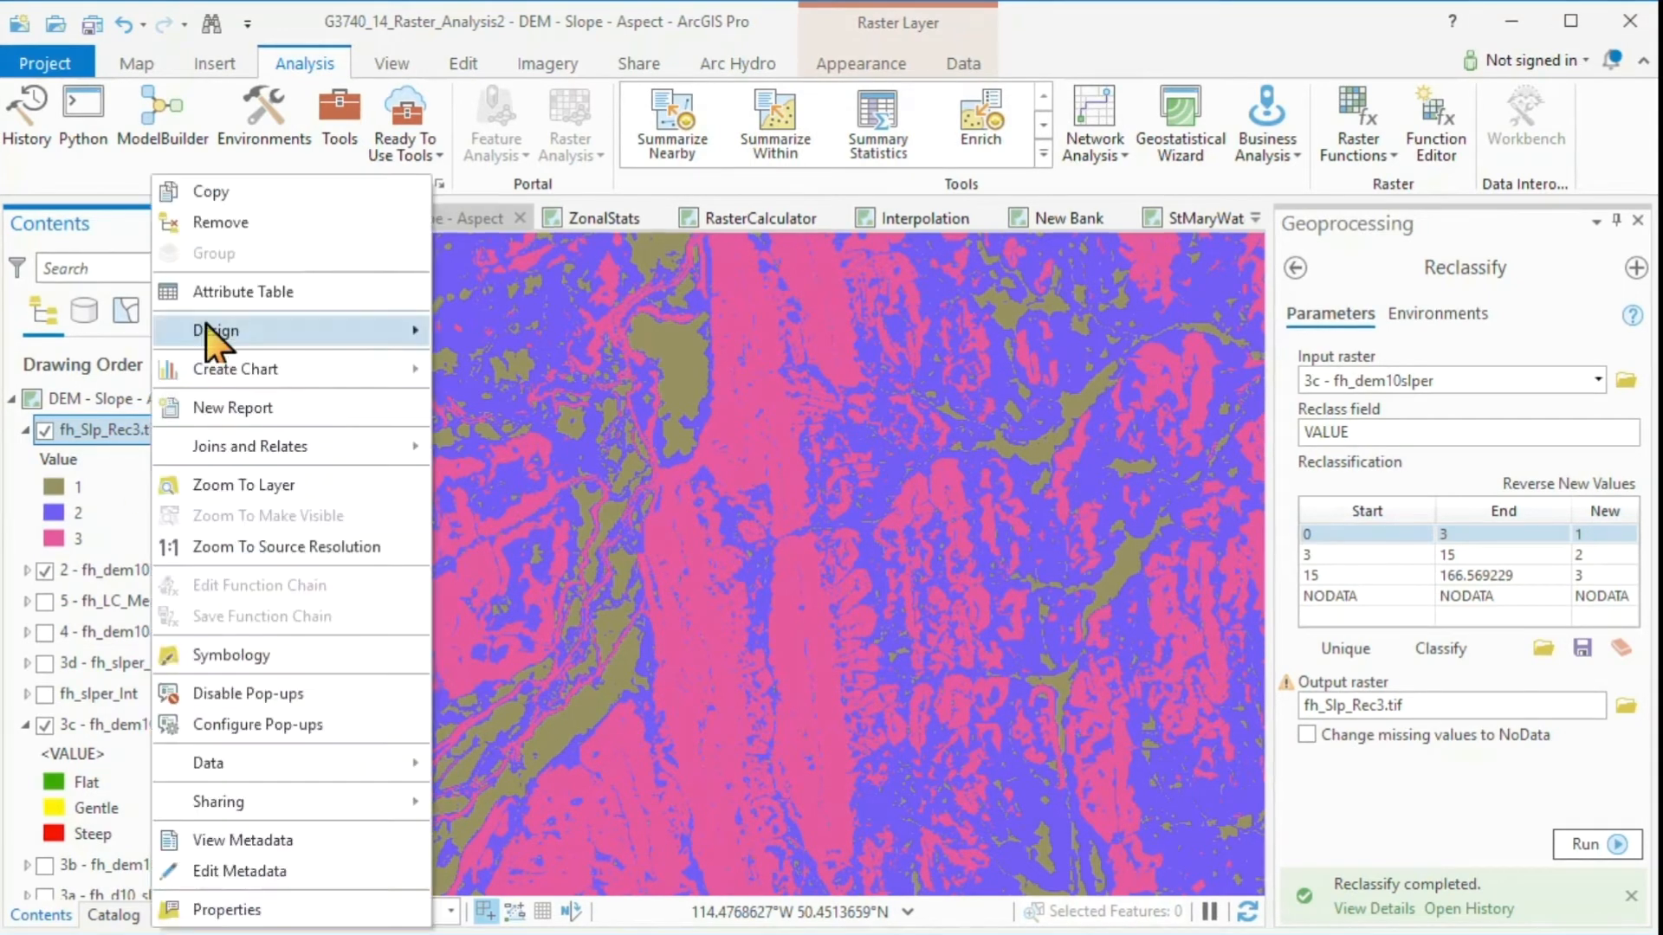
click(55, 486)
click(397, 688)
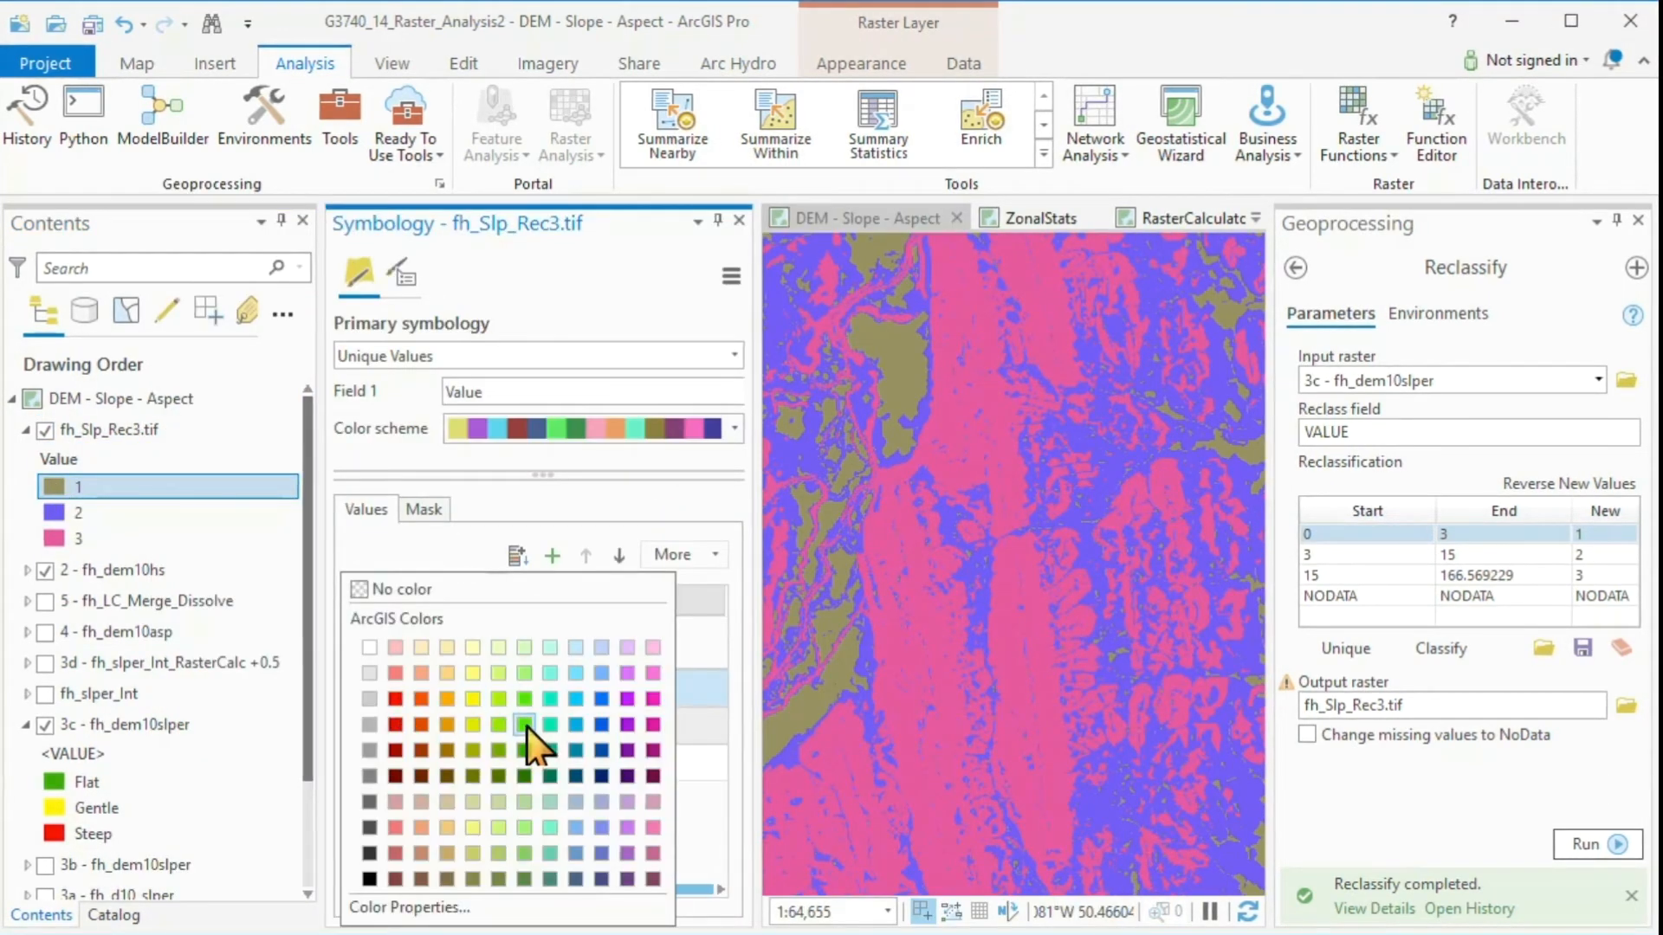
click(501, 725)
click(390, 726)
click(447, 673)
click(389, 764)
click(421, 698)
- Label values 1, 2 and 3 of fh_Slp_Rec3.tif as Flat, Gentle and Steep
double_click(572, 688)
text(Flat)
double_click(584, 725)
text(Gentle)
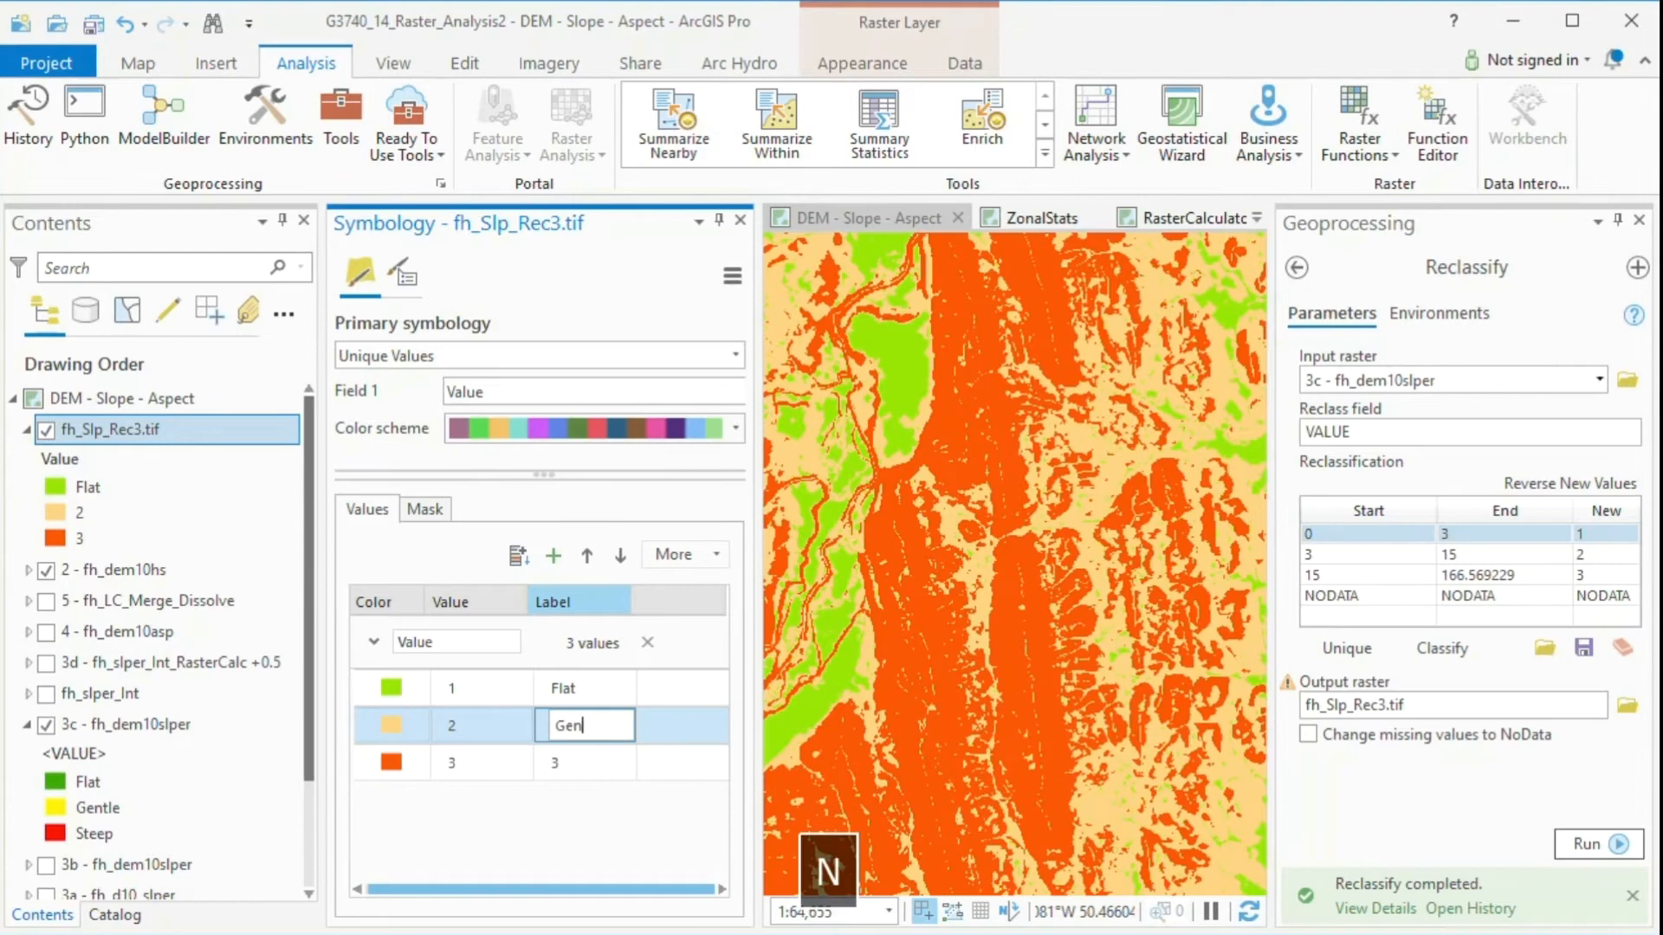
double_click(571, 762)
text(Steep)
key(Return)
- Change the Flat class of fh_Slp_Rec3.tif to a darker green and close the Symbology pane
click(391, 688)
click(527, 750)
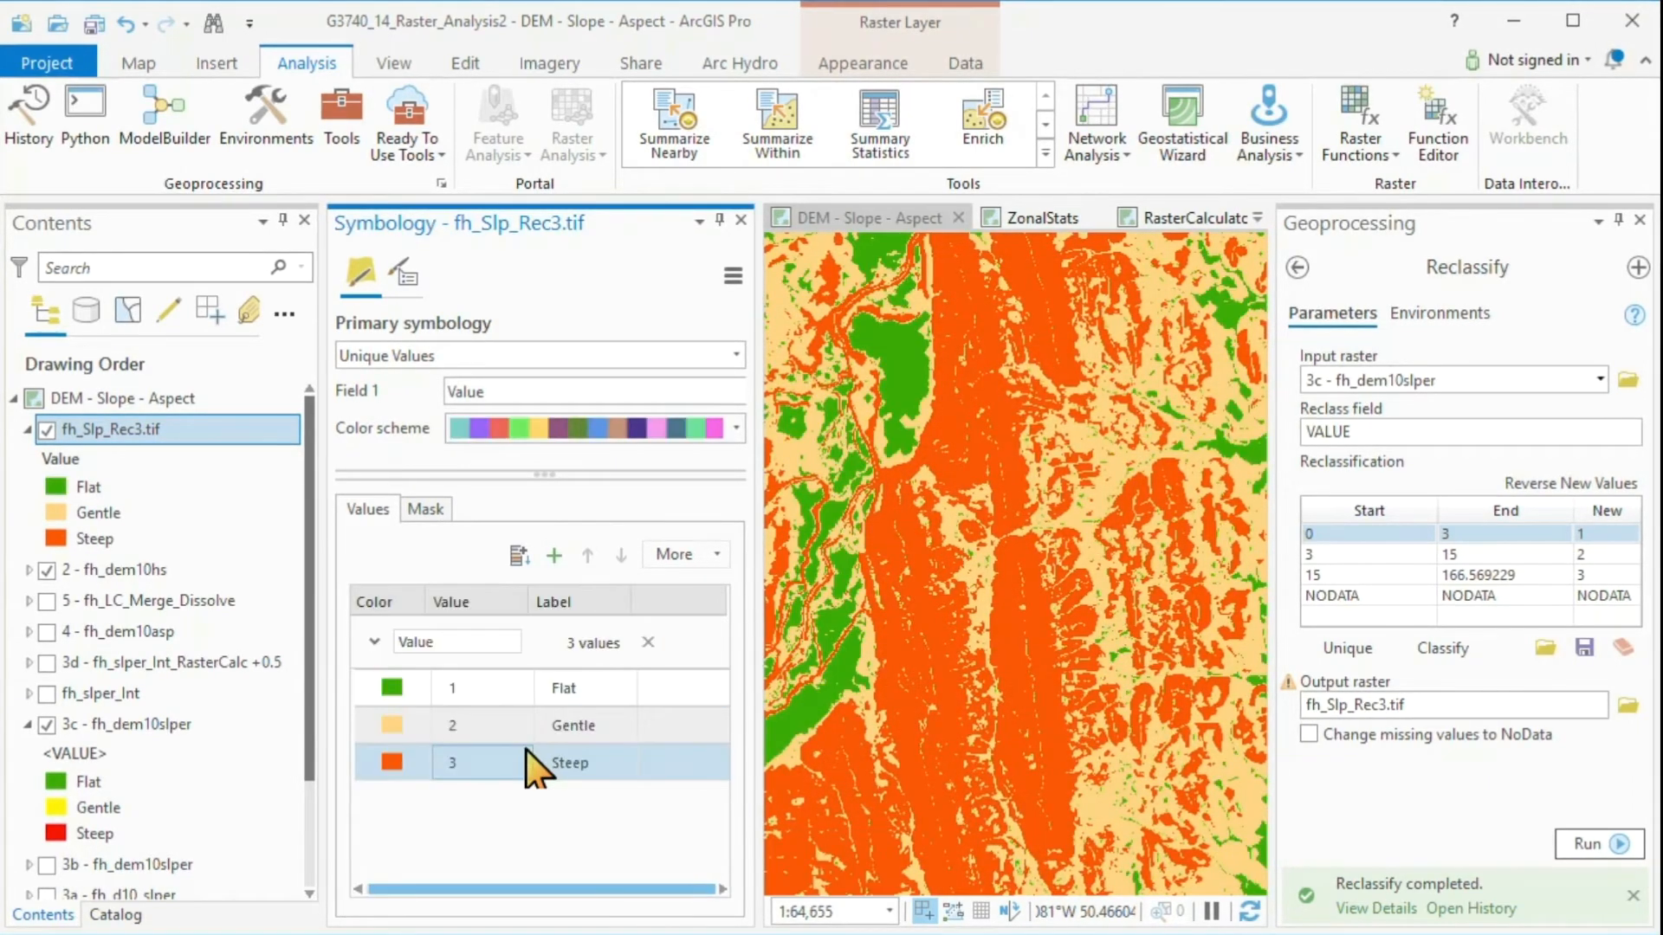
click(741, 220)
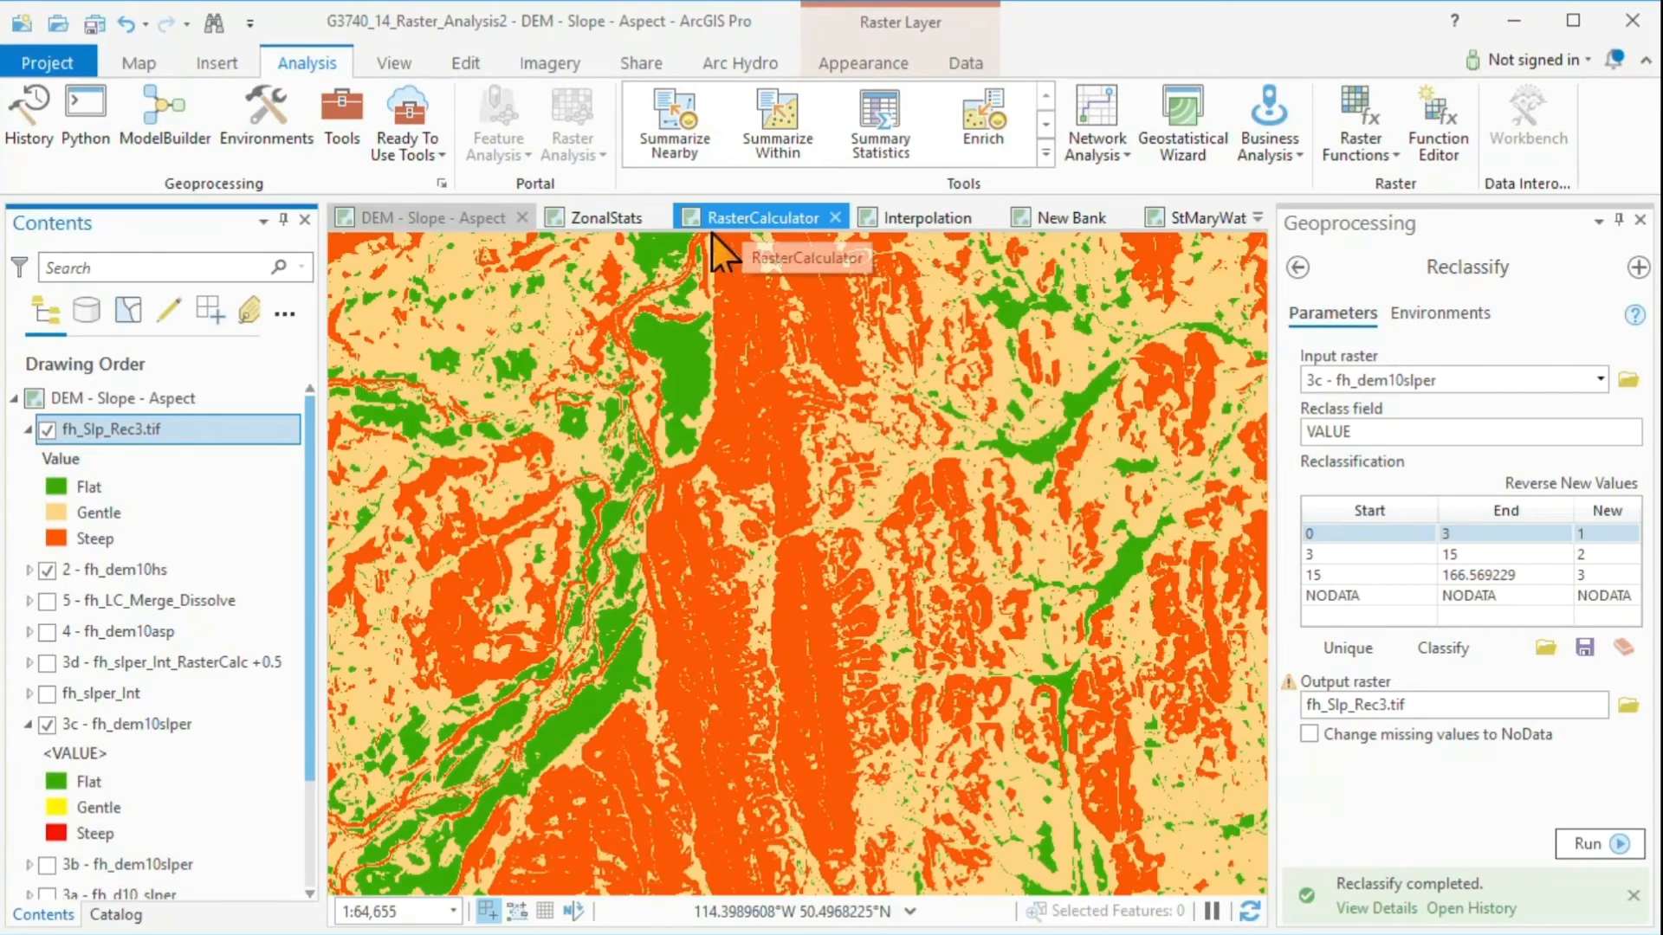
- Move the hillshade layer 2 - fh_dem10hs above fh_Slp_Rec3.tif in the drawing order
click(109, 570)
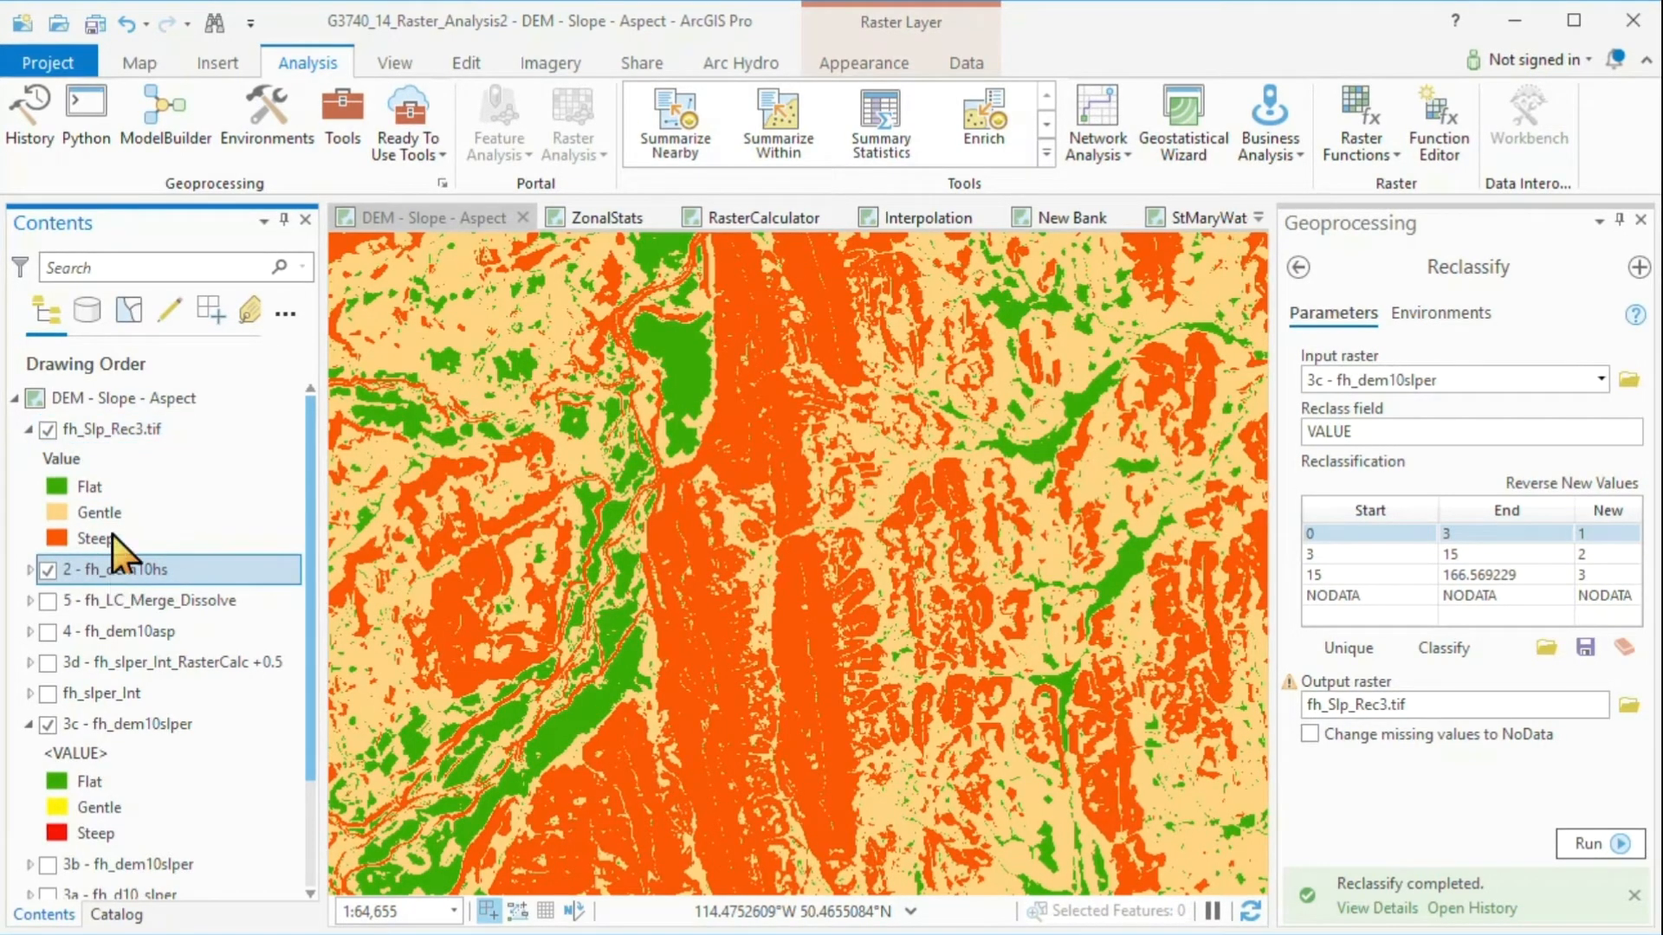
drag(111, 443, 111, 420)
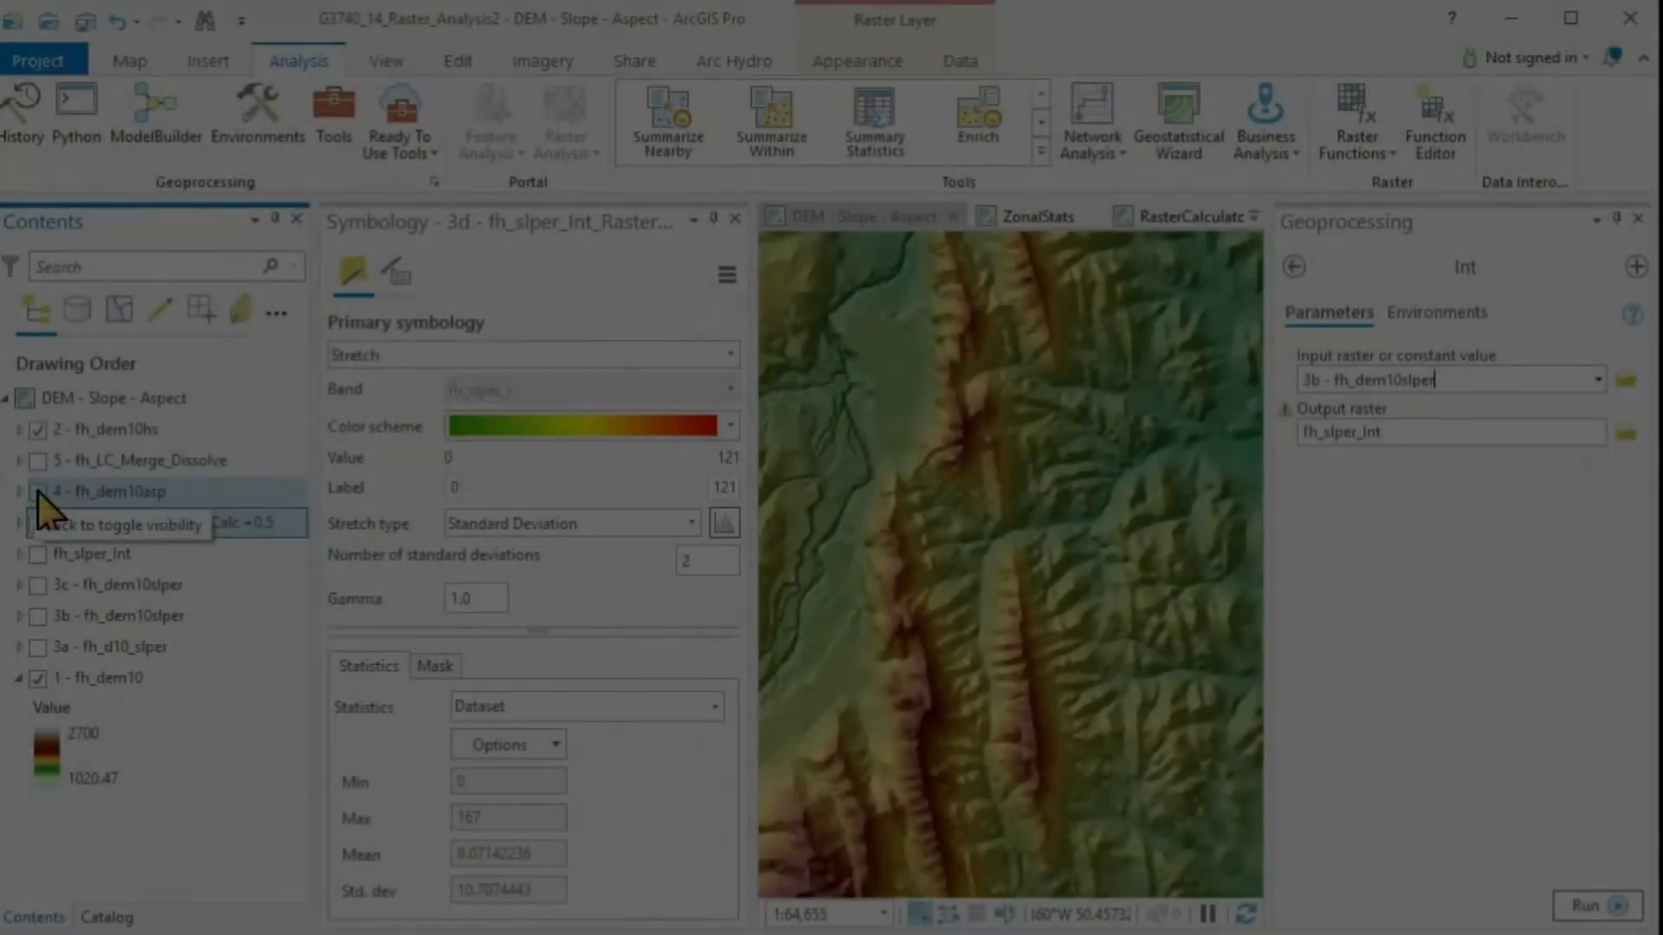
- Examine the aspect layer 4 - fh_dem10asp on the map with its direction legend expanded, and hide the layer again
click(38, 492)
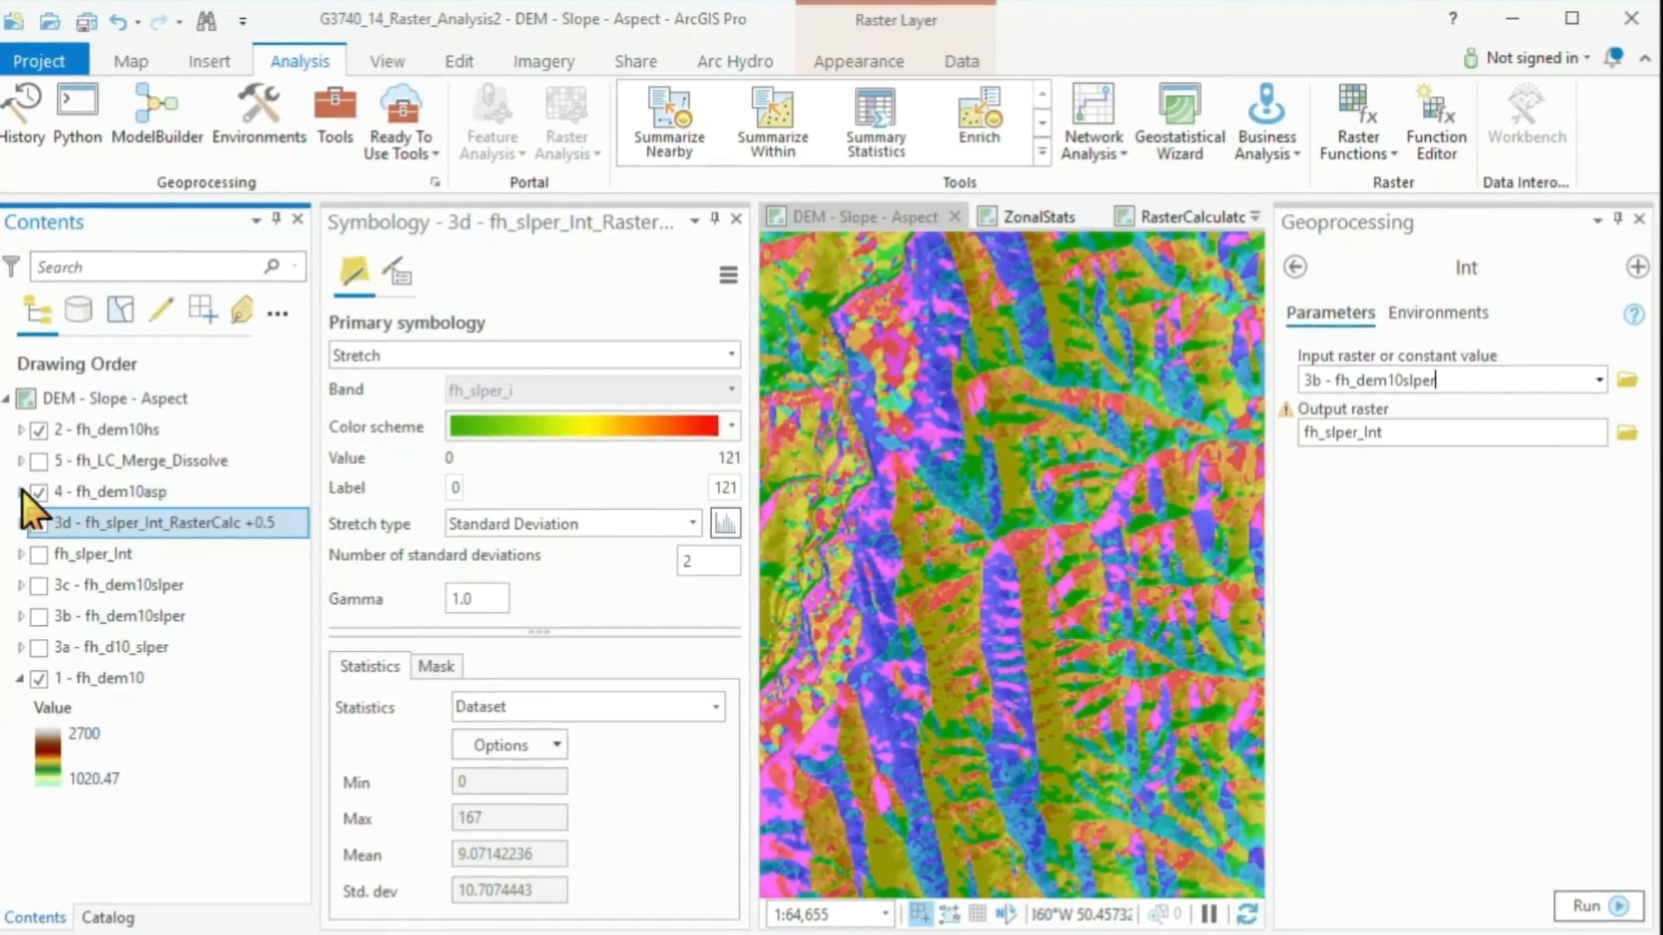
click(21, 491)
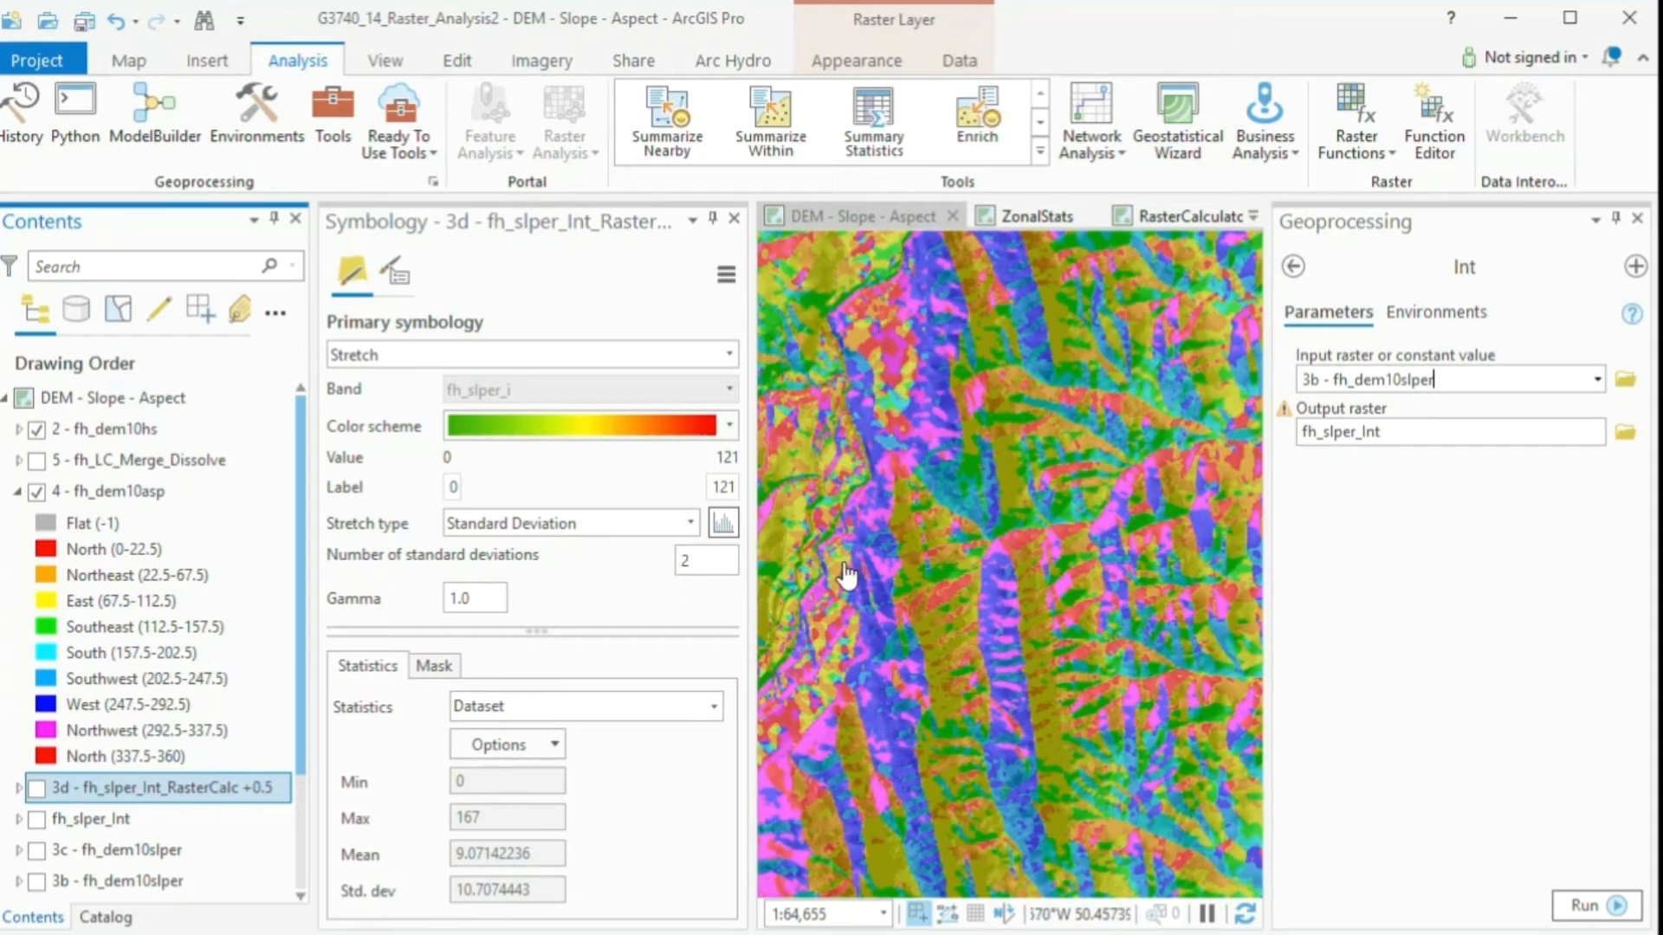
click(36, 492)
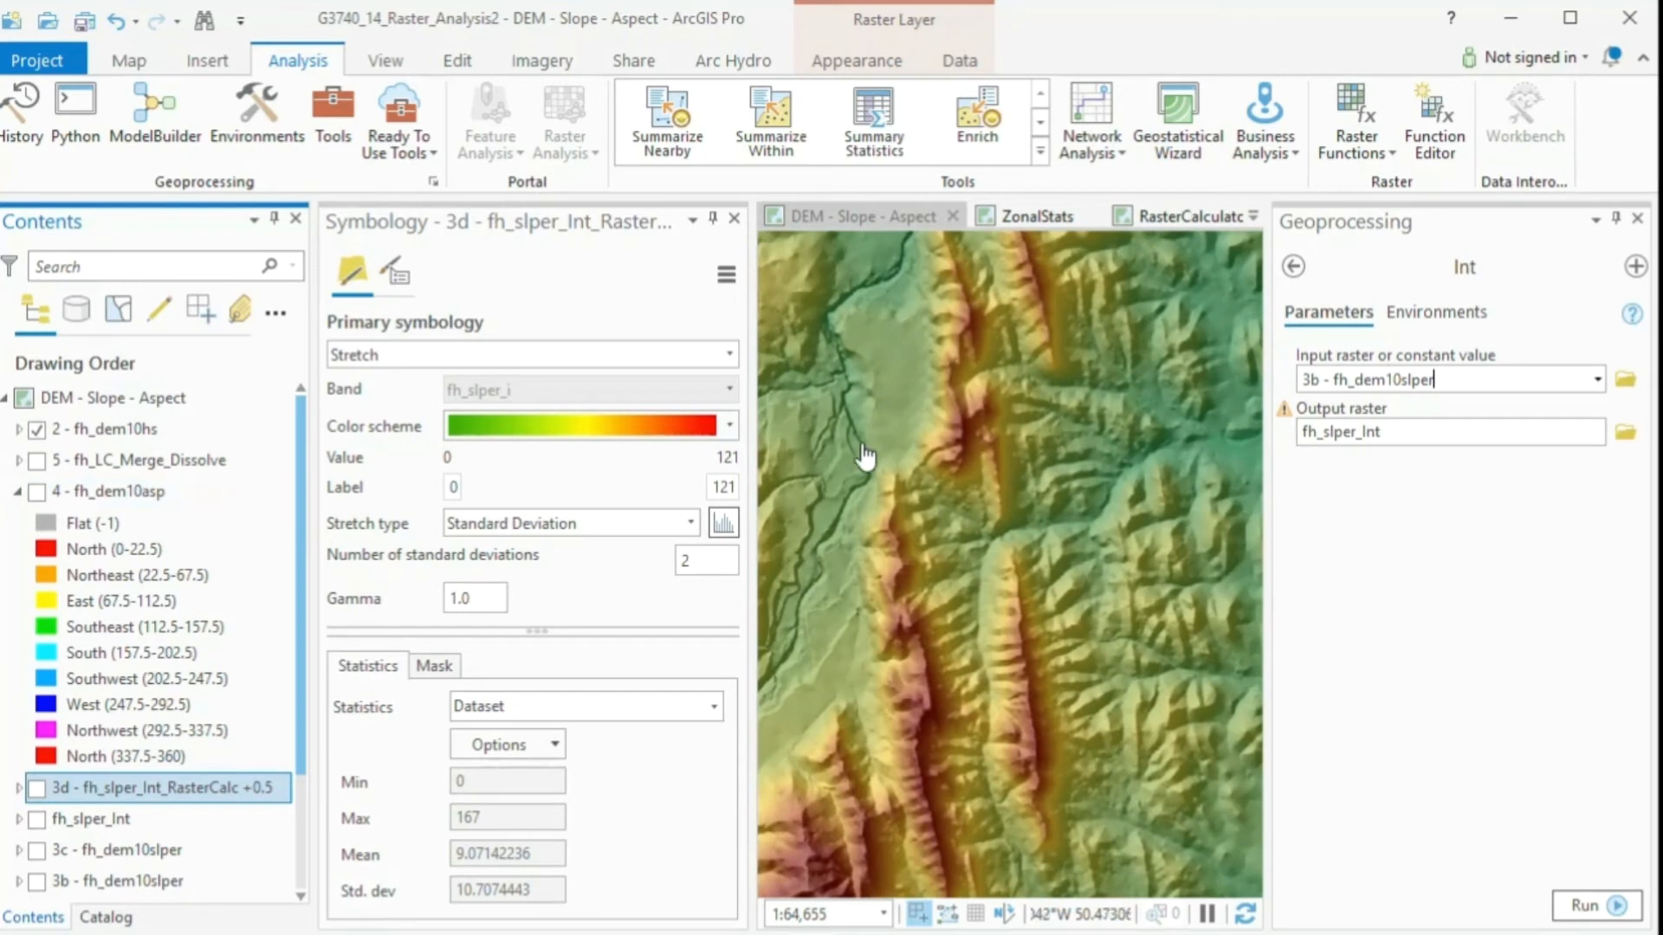
- Show the land cover layer 5 - fh_LC_Merge_Dissolve with the aspect layer hidden and its legend collapsed, and close the Symbology pane
click(36, 491)
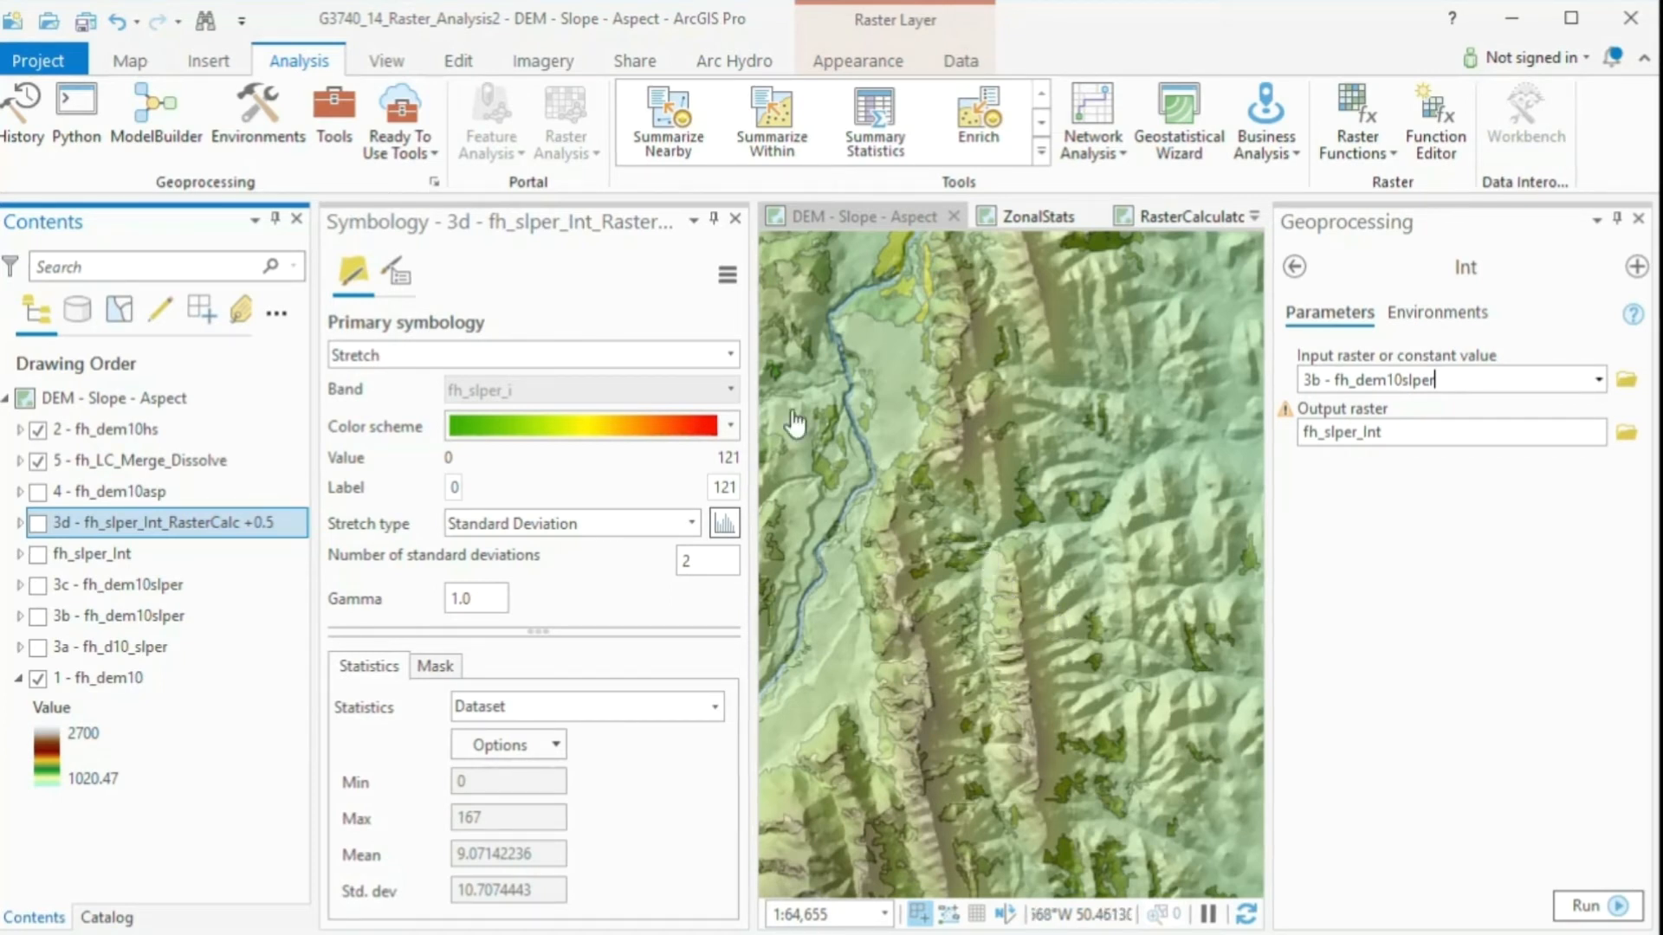
click(734, 218)
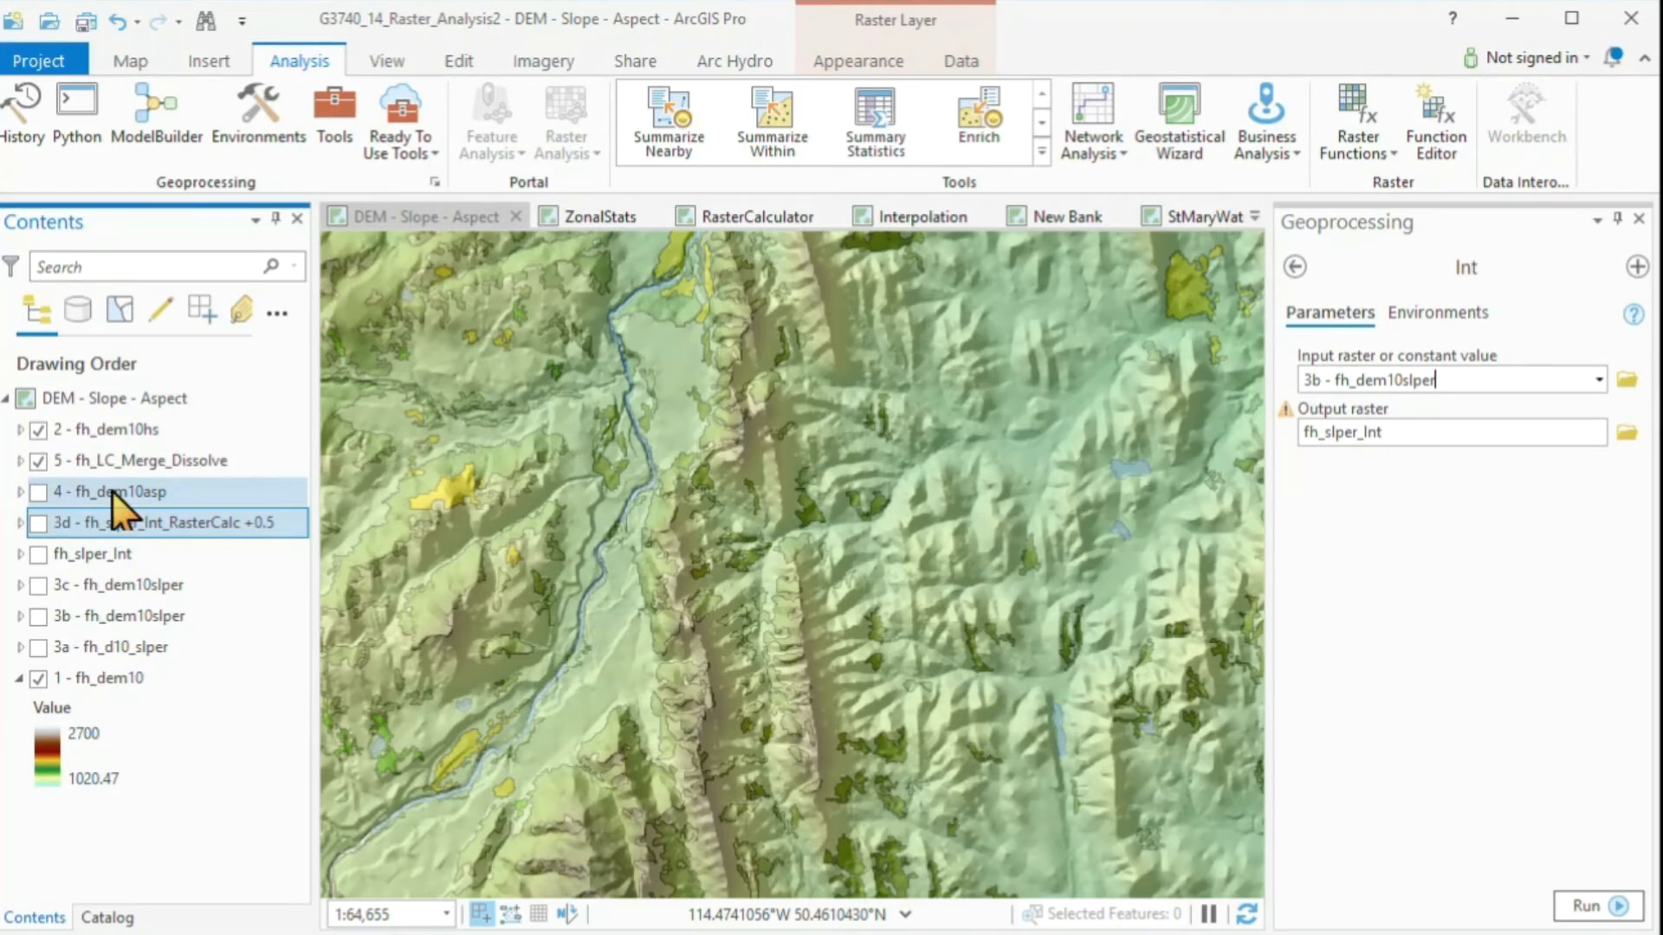
click(591, 218)
click(104, 918)
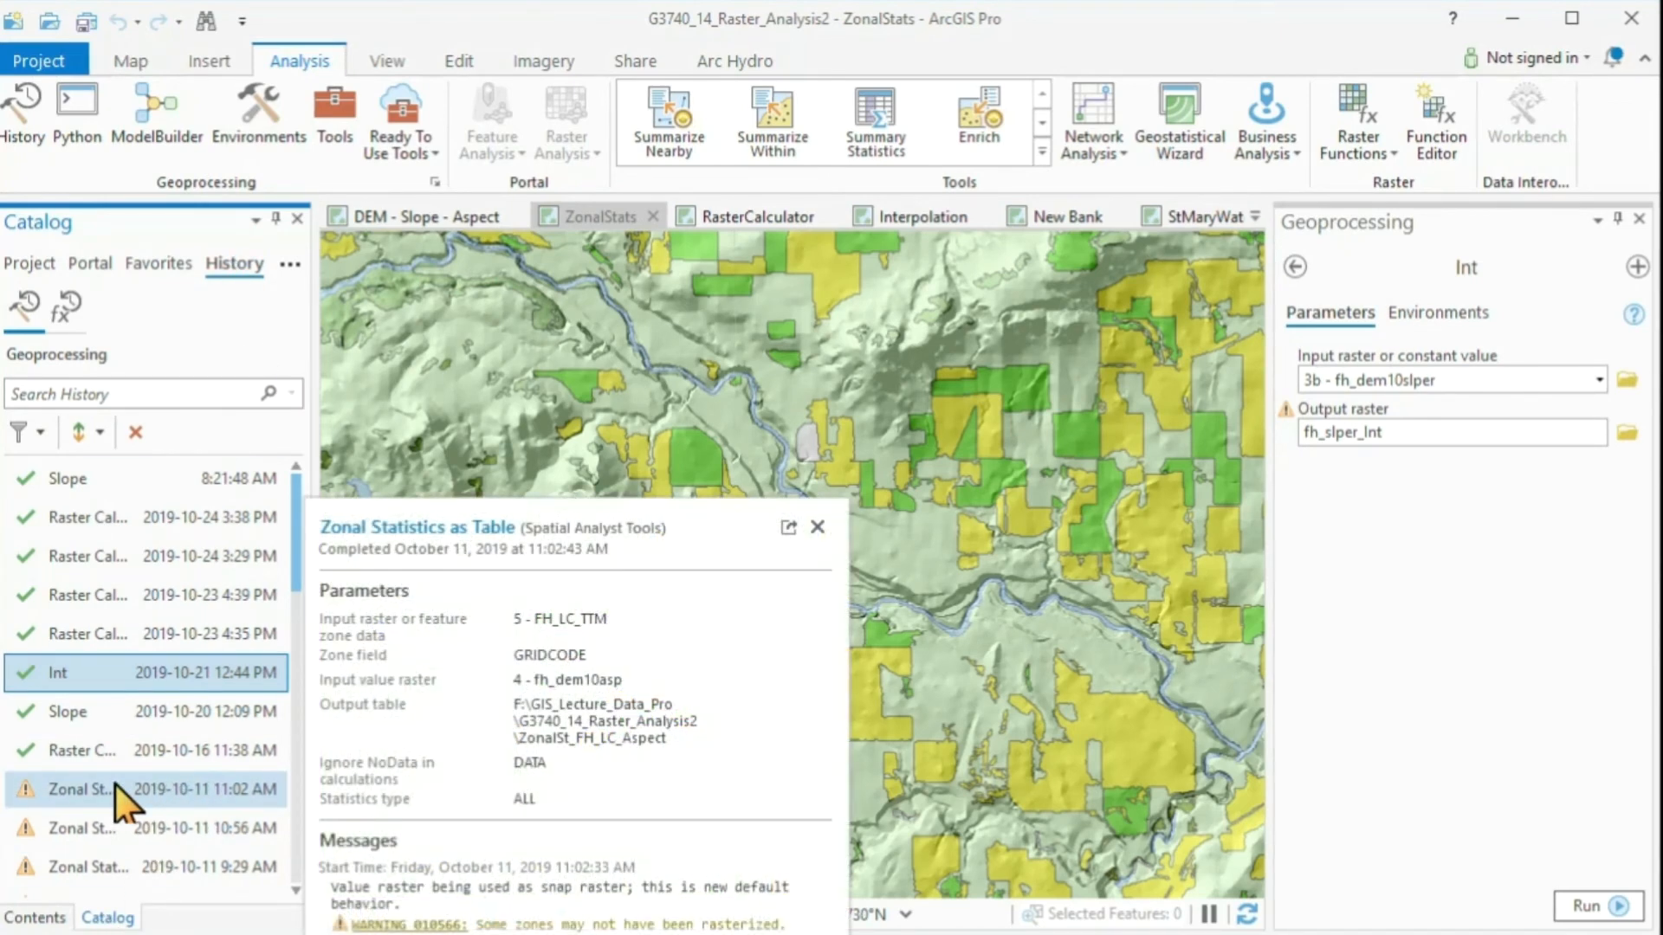
double_click(114, 785)
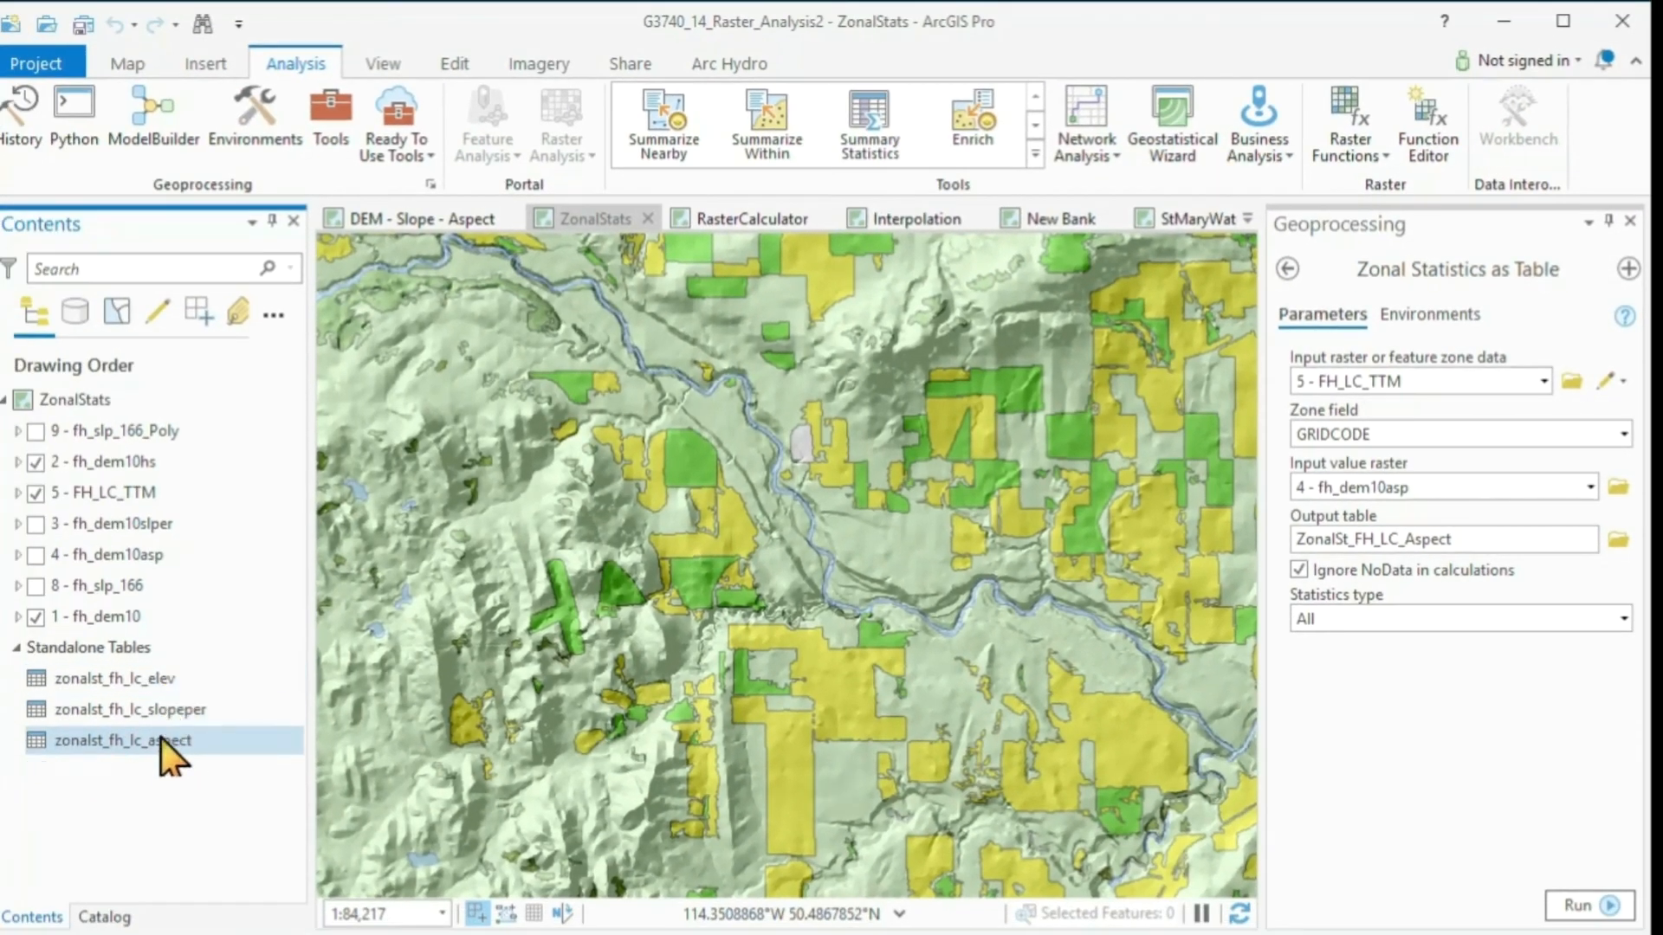
- Open the zonalst_fh_lc_elev table, sort it by MEAN in ascending order and expand the 5 - FH_LC_TTM legend
right_click(70, 677)
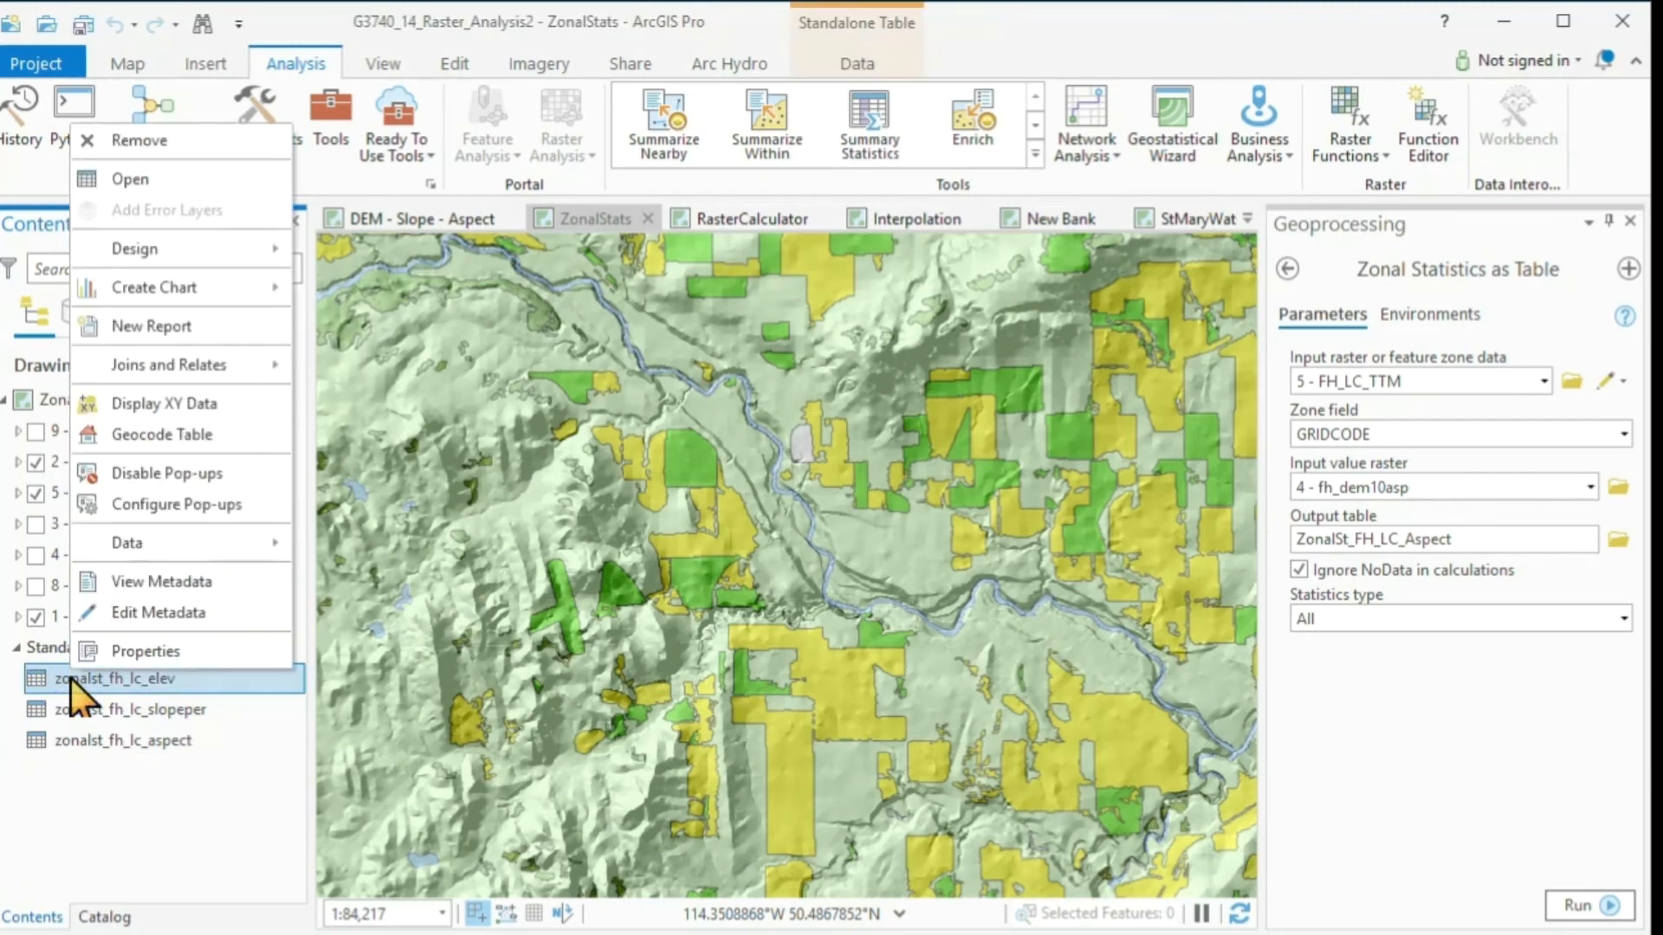
click(135, 180)
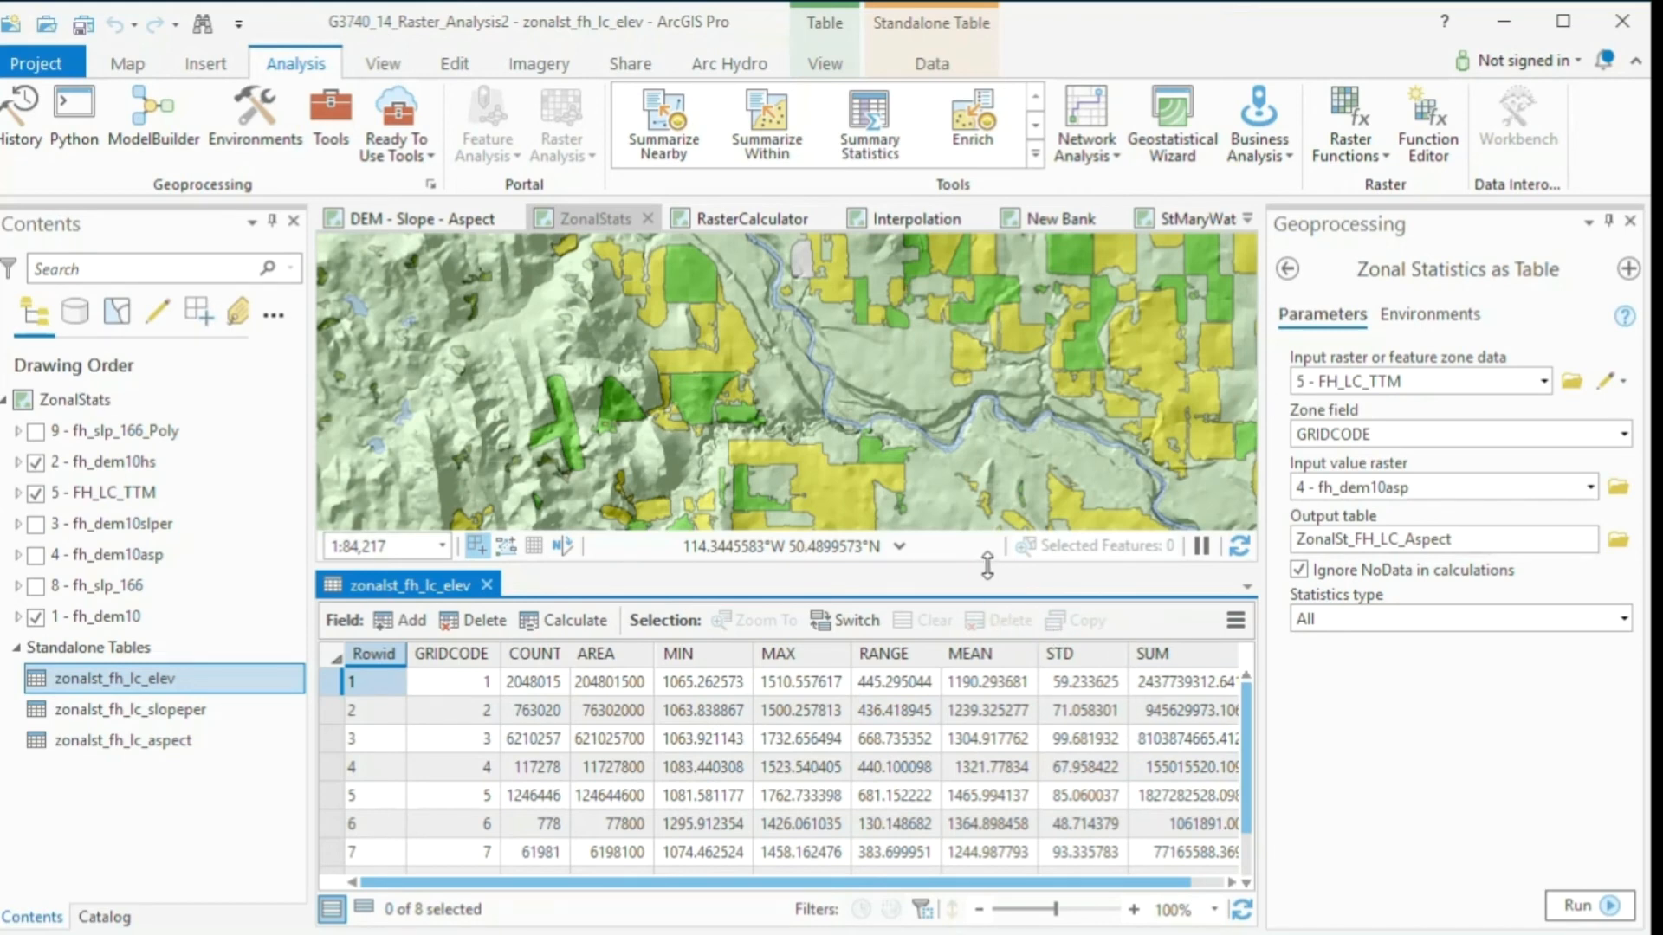
drag(993, 533, 991, 479)
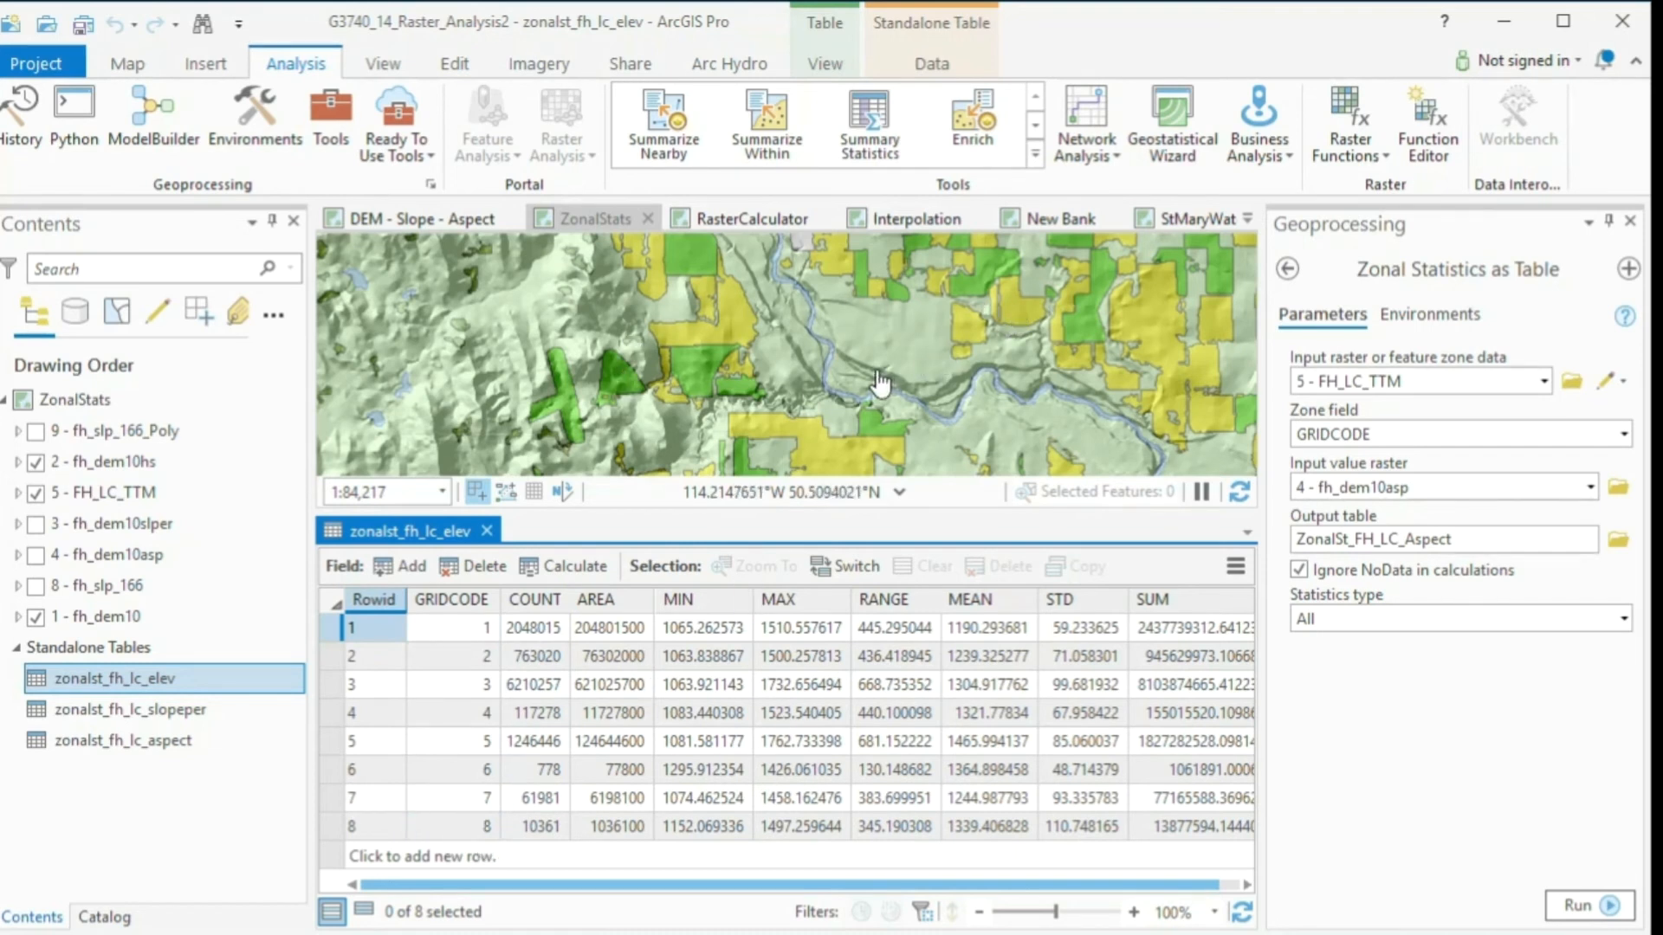
mouse_move(988, 602)
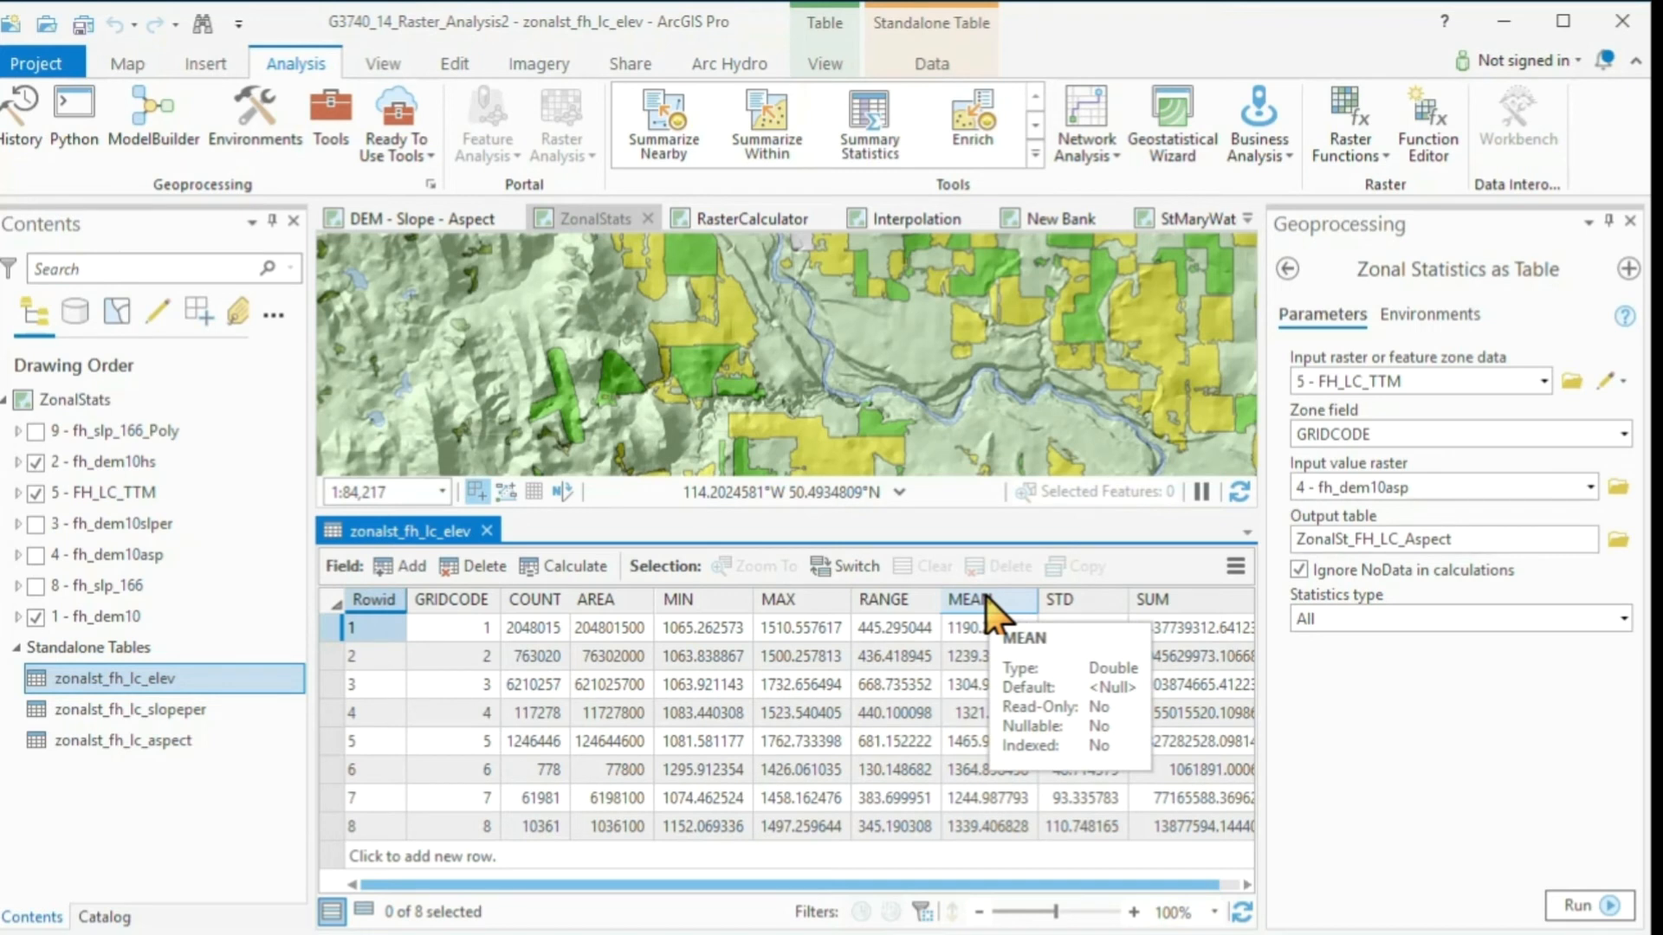
click(987, 602)
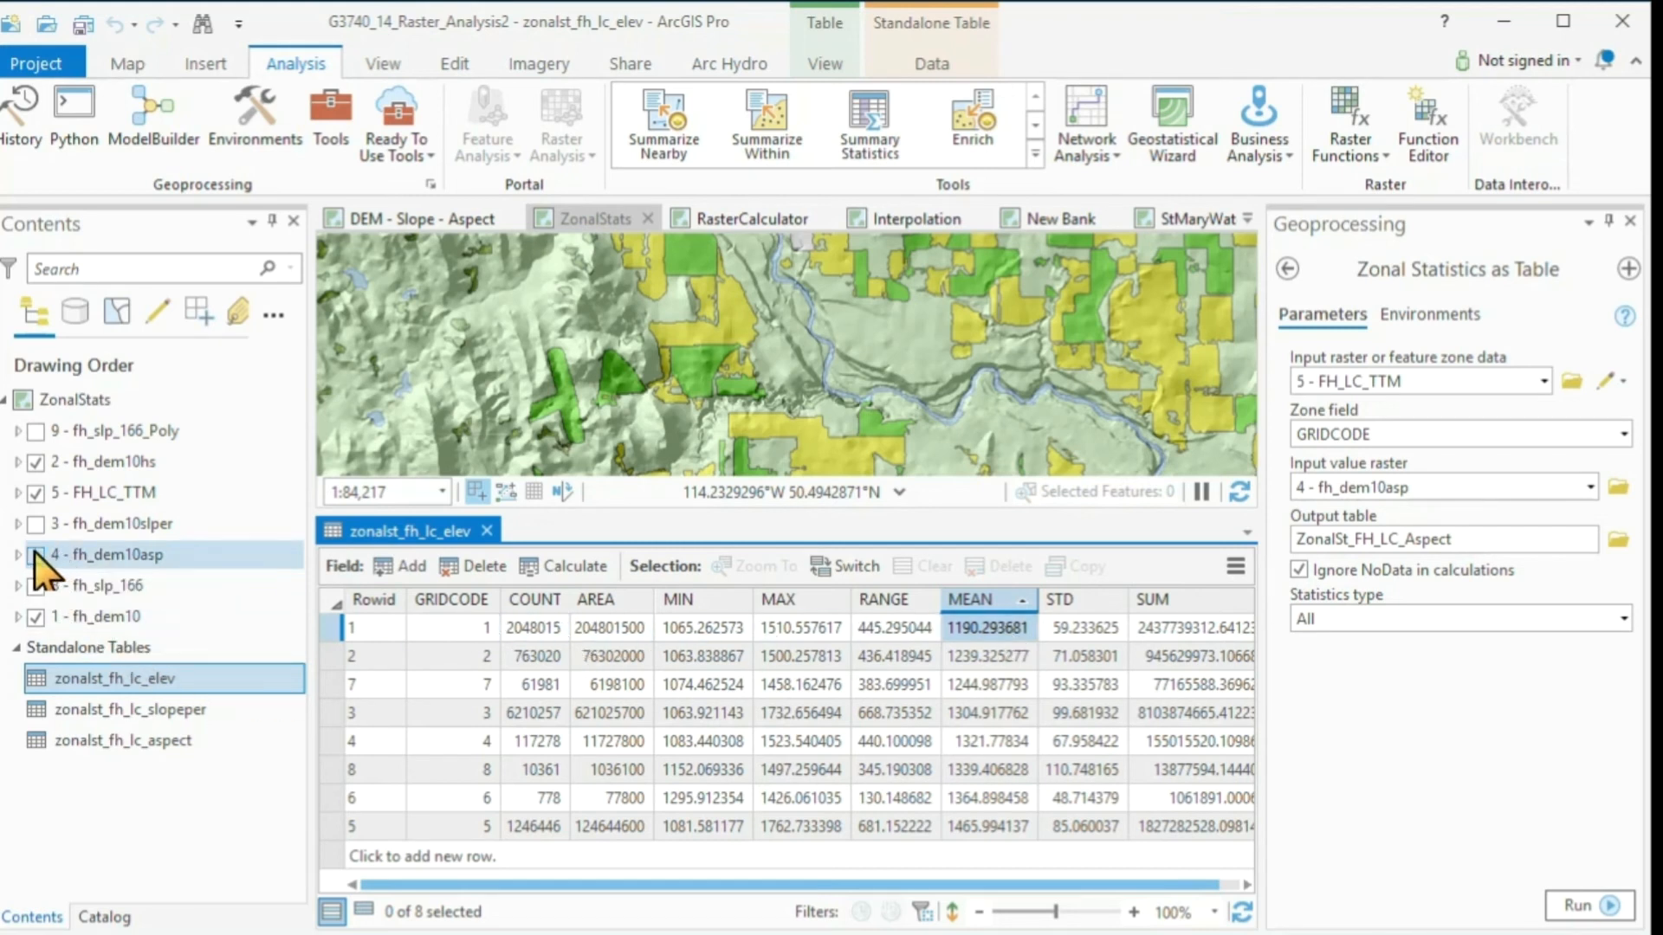
click(17, 492)
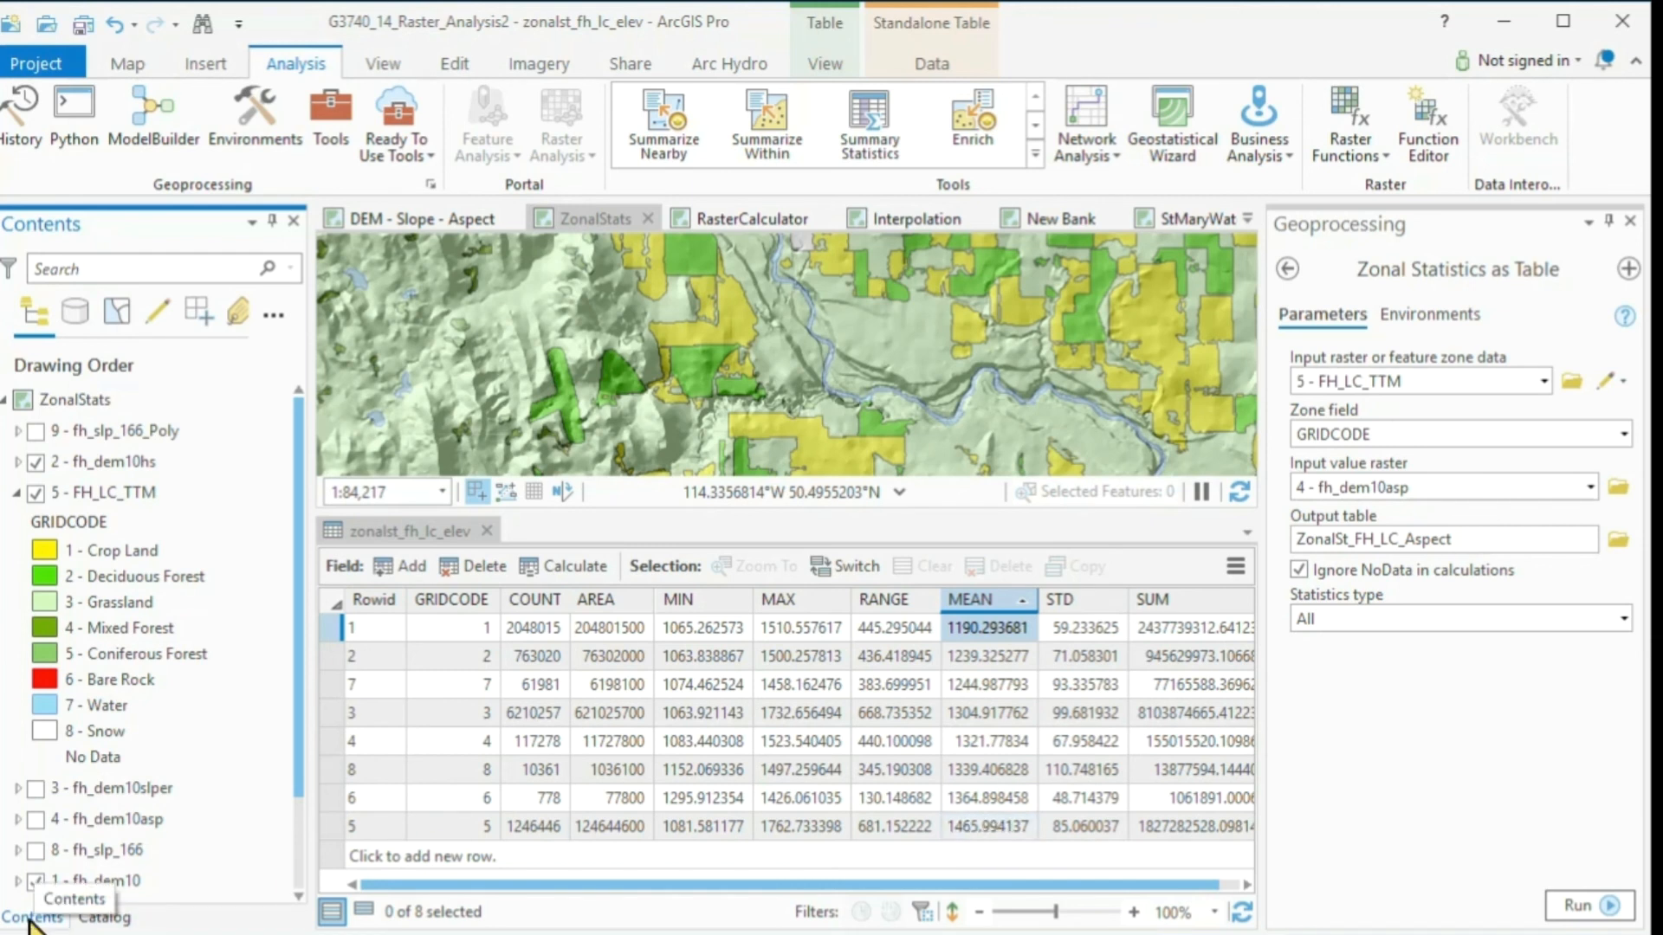
- Replace the open elevation table with zonalst_fh_lc_slopeper and sort its rows by MEAN in ascending order
drag(299, 682, 300, 810)
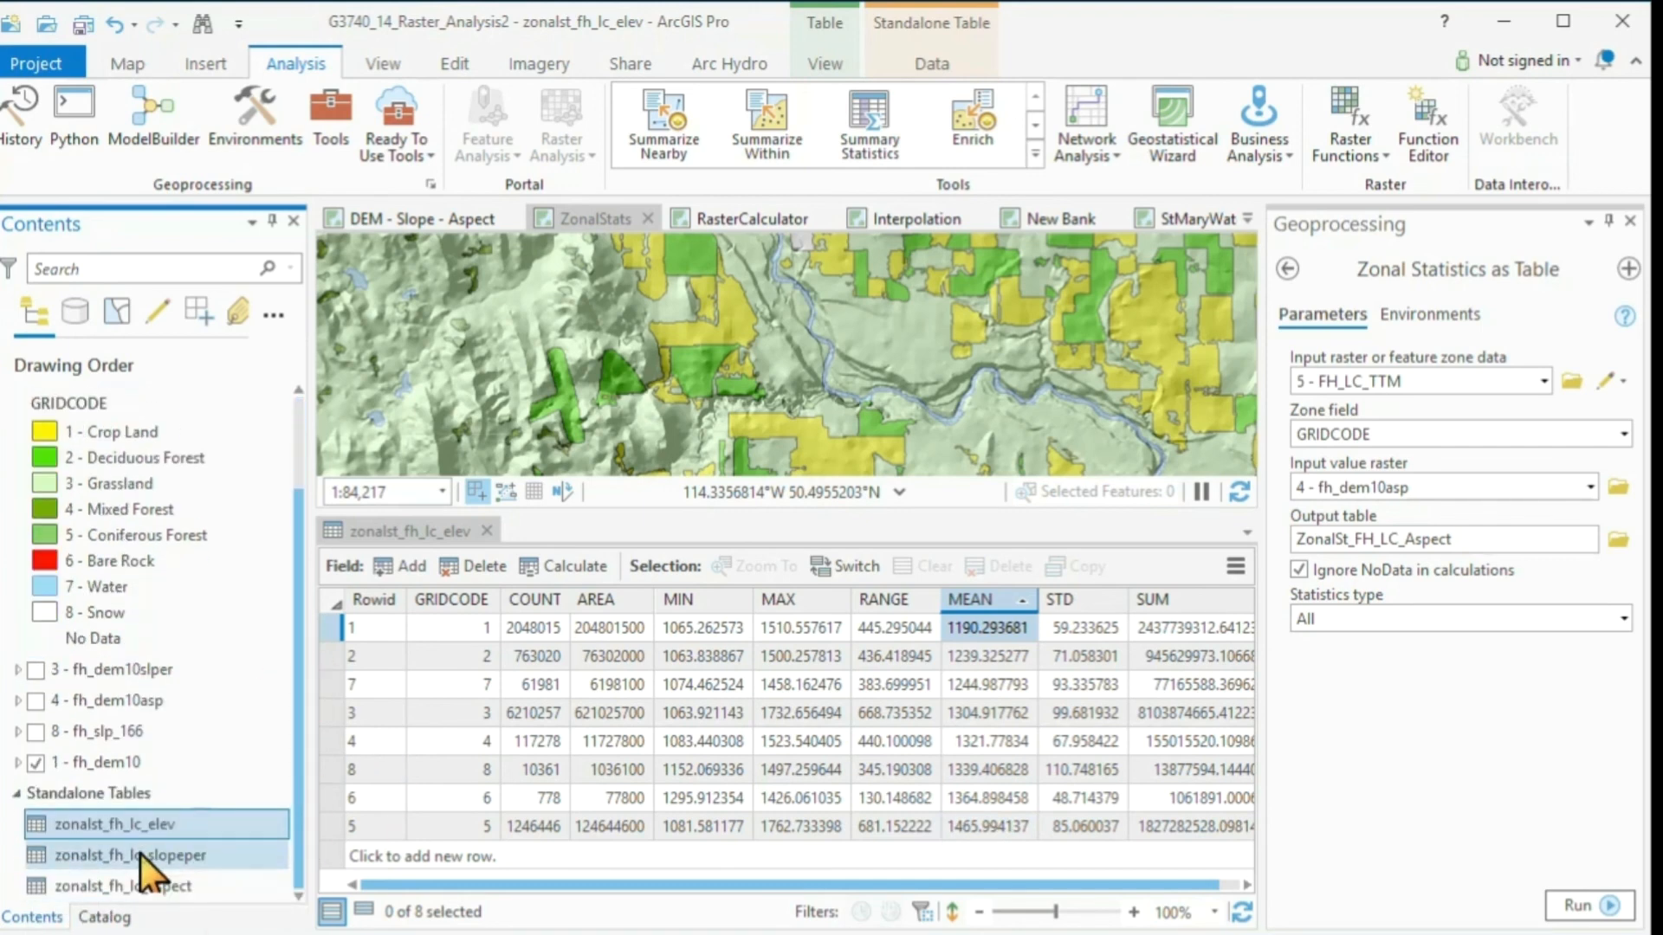
click(141, 856)
right_click(142, 856)
click(227, 364)
click(486, 531)
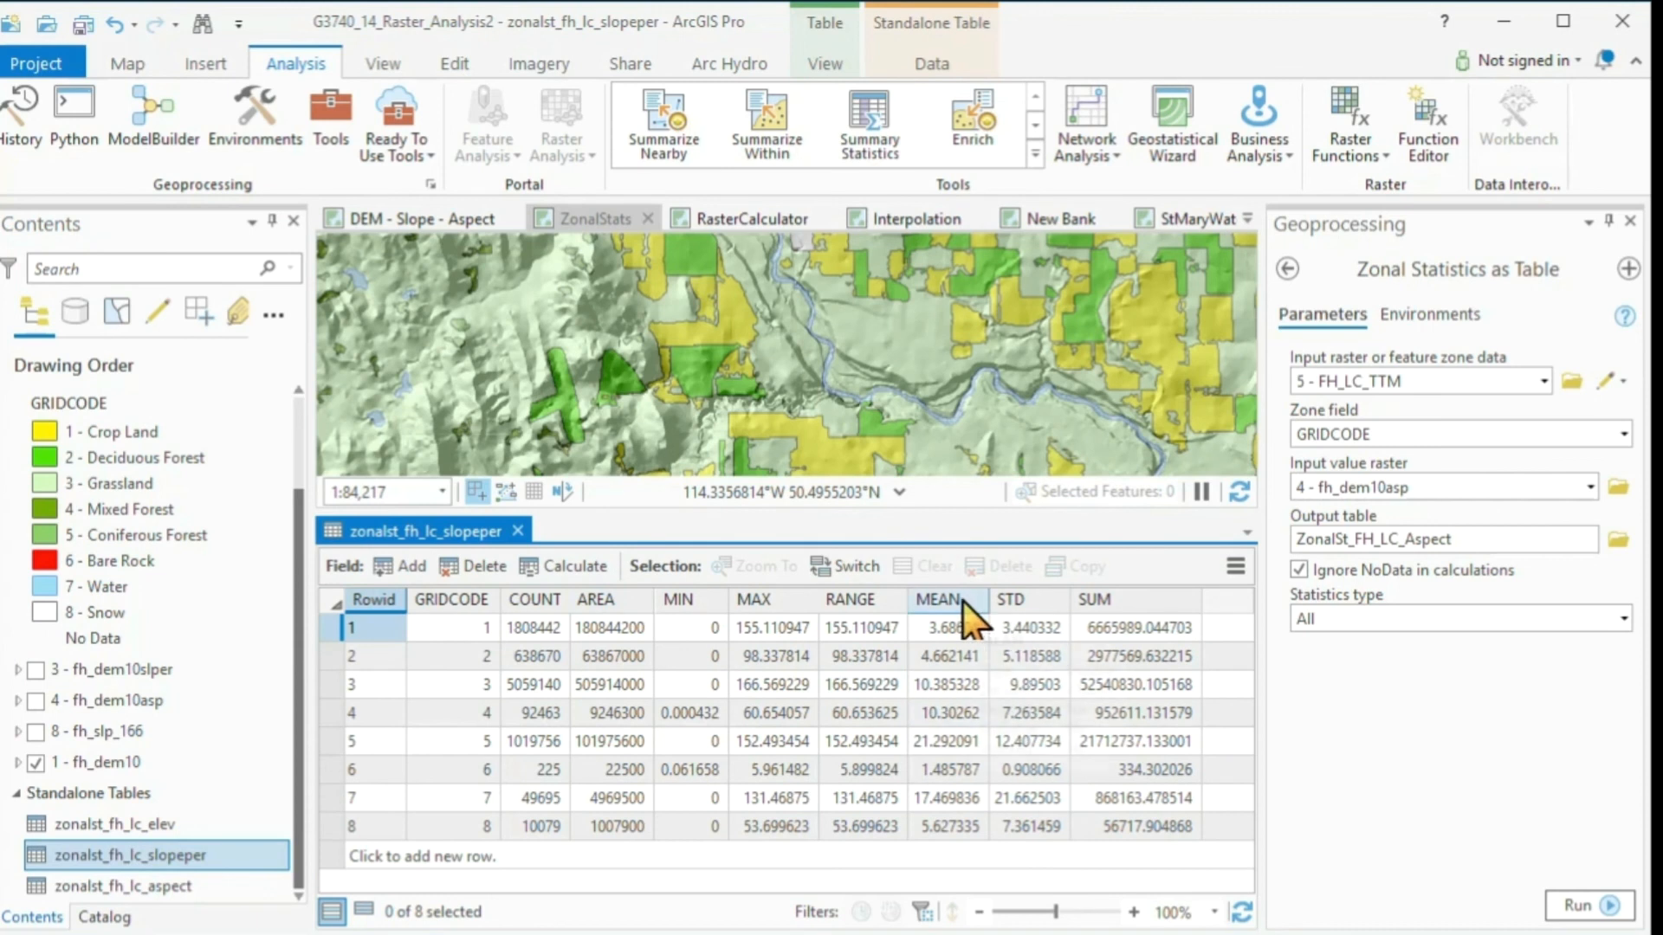
double_click(953, 600)
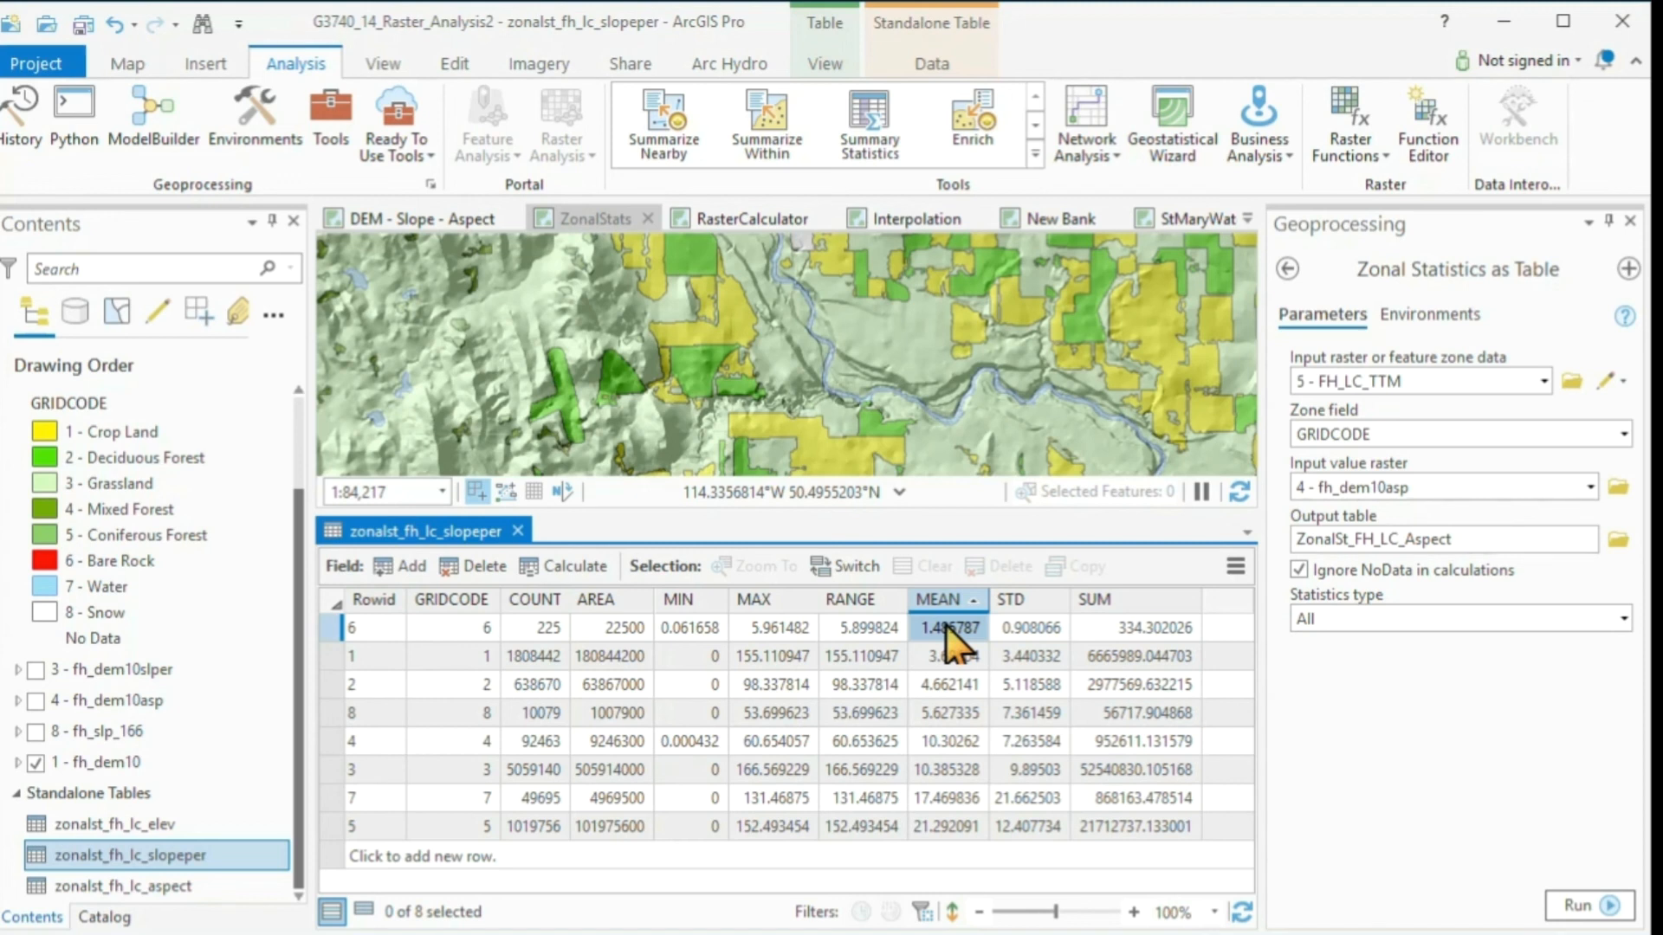
drag(950, 631, 952, 667)
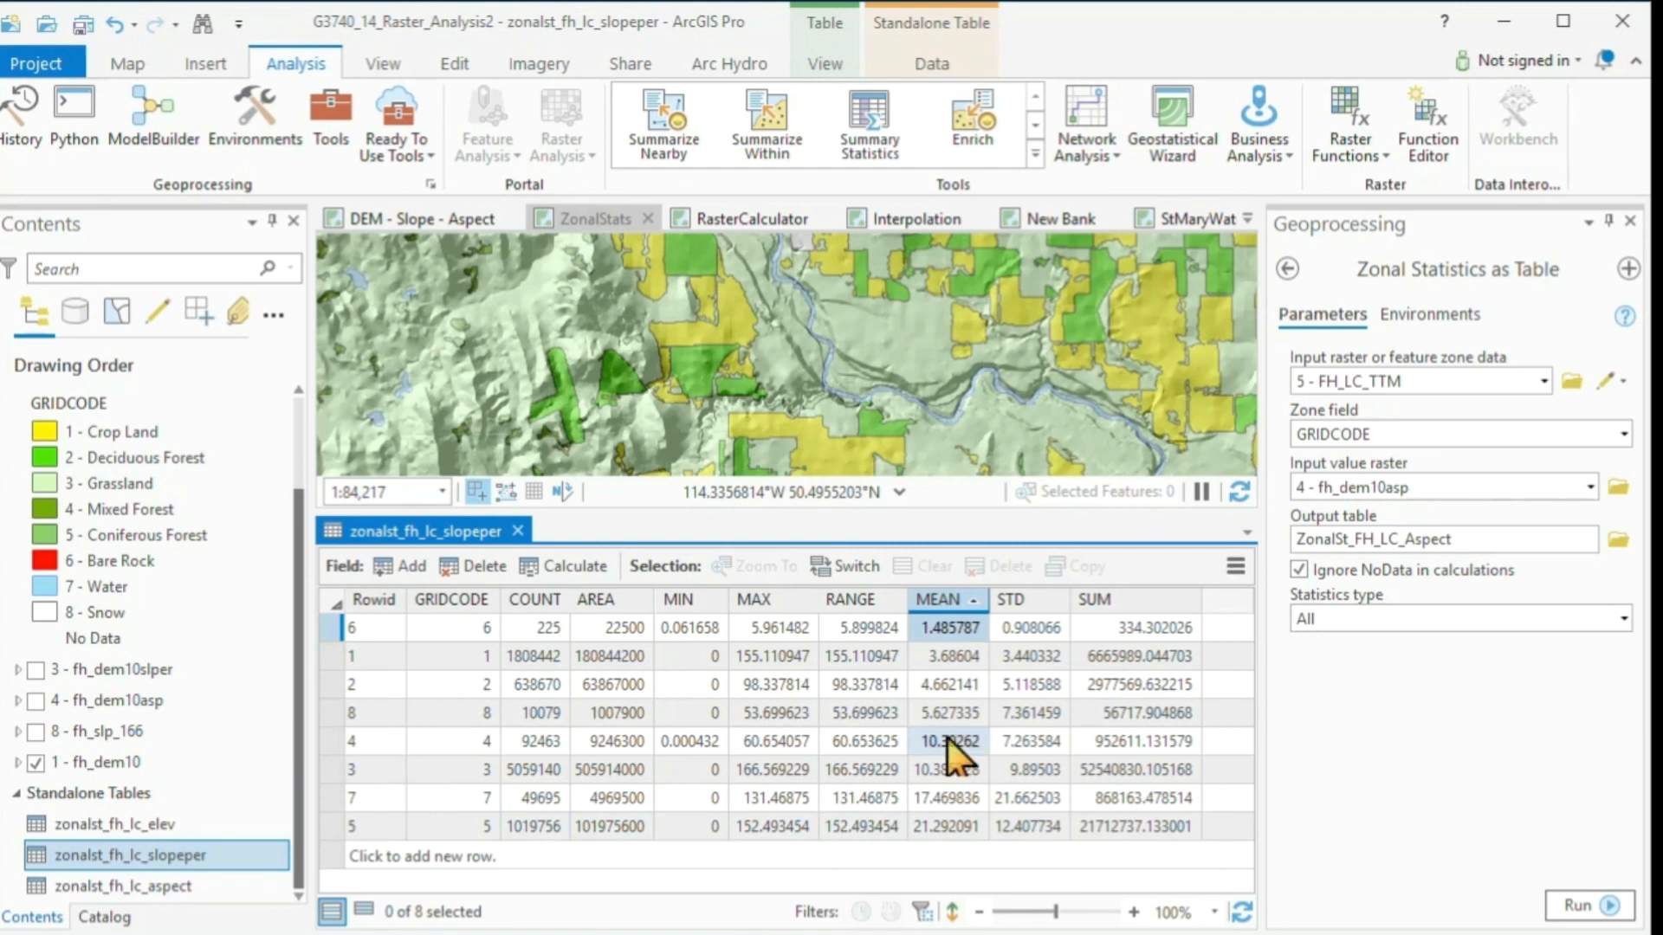
- Open the zonalst_fh_lc_aspect table, close the slope table and sort the aspect rows by MEAN in ascending order
right_click(174, 886)
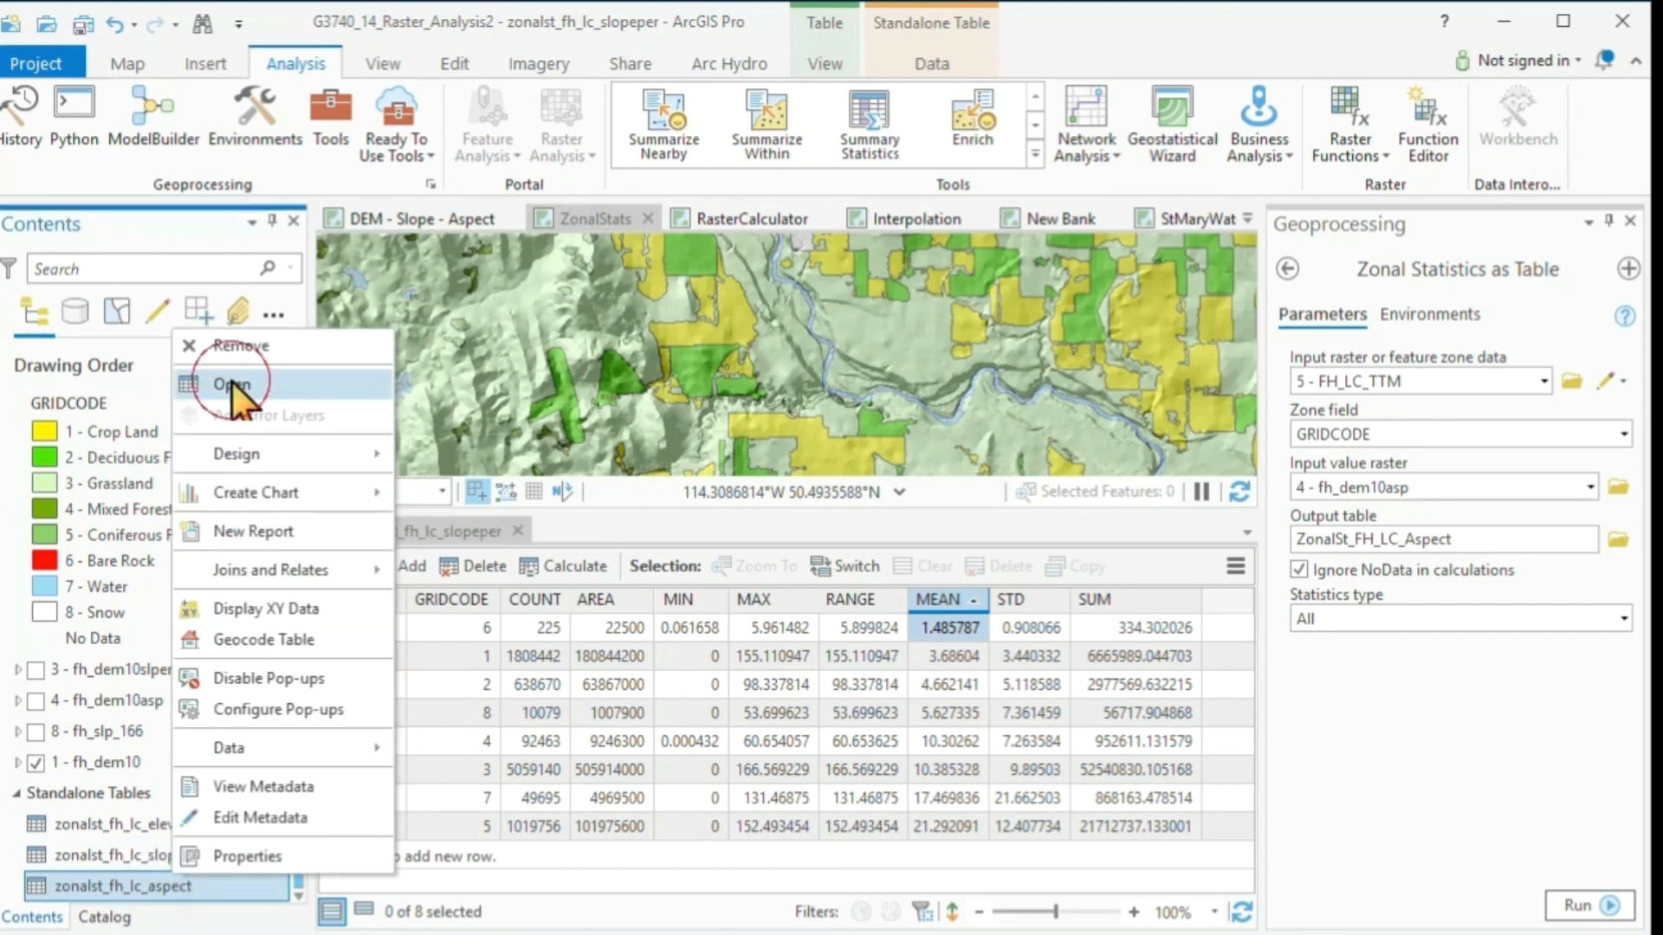
click(232, 384)
click(517, 531)
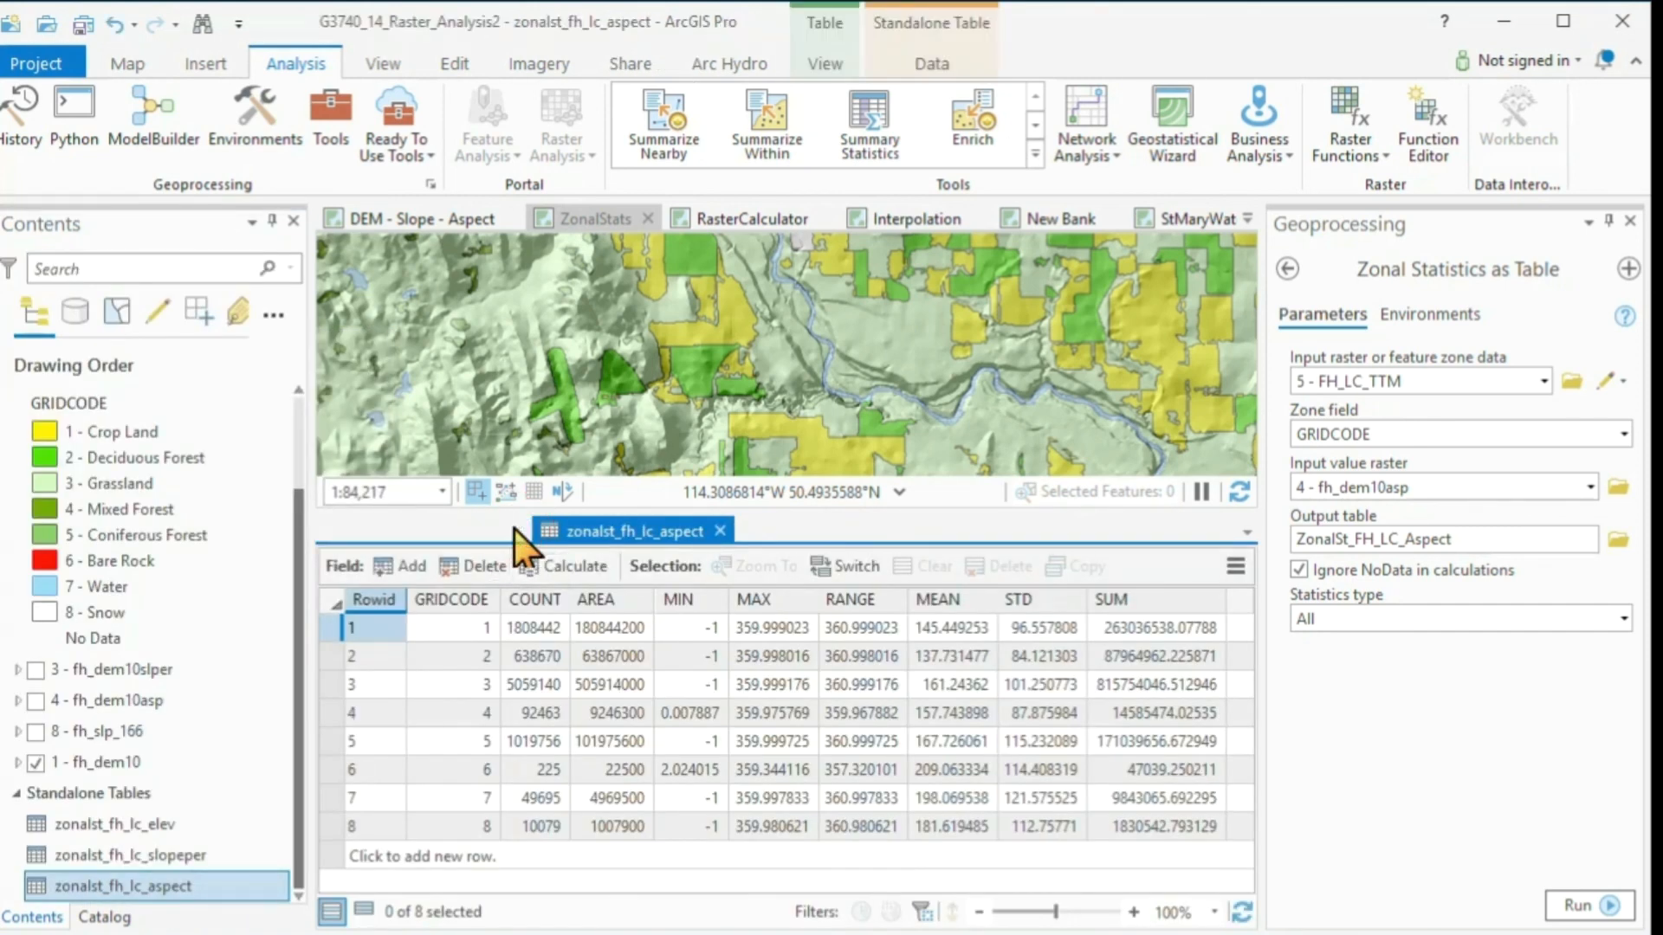
double_click(950, 600)
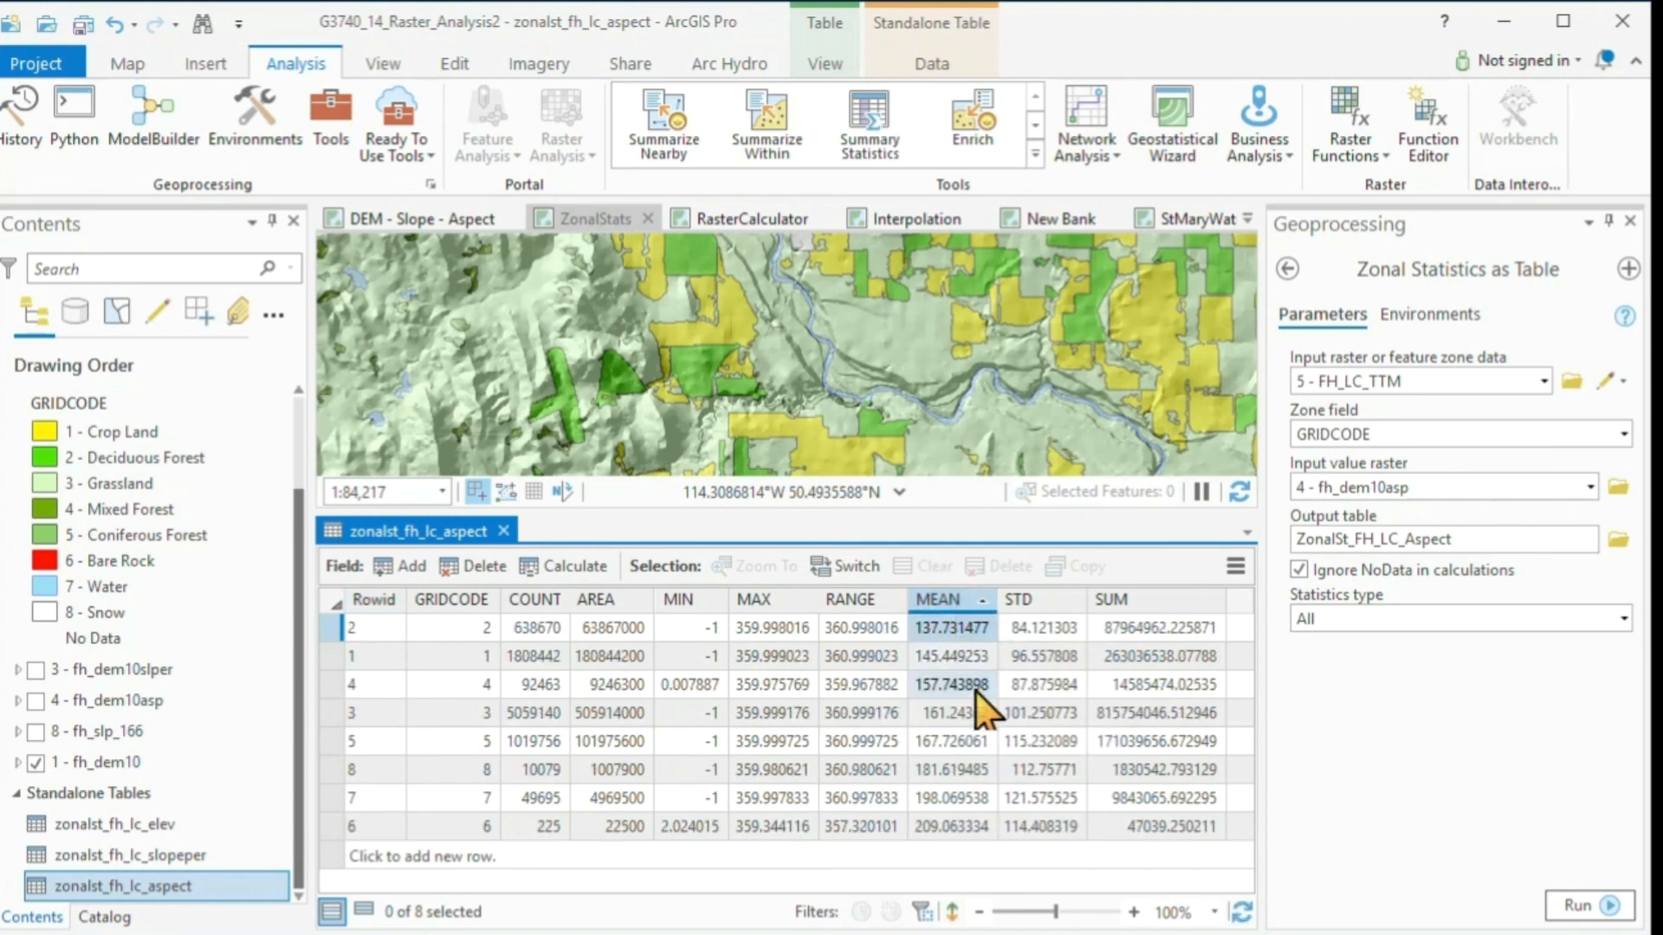